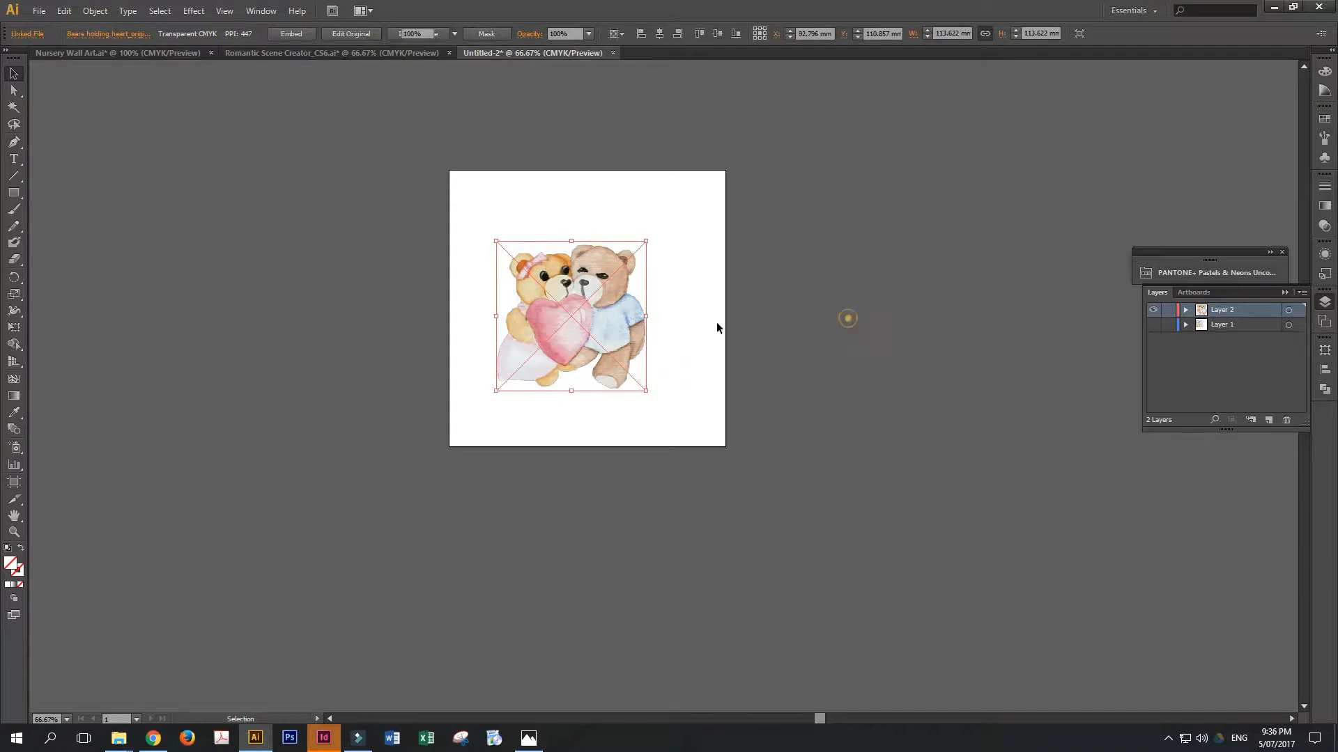
- Enlarge the bears image to about 133 mm square and move it to the middle of the artboard
drag(646, 390, 671, 428)
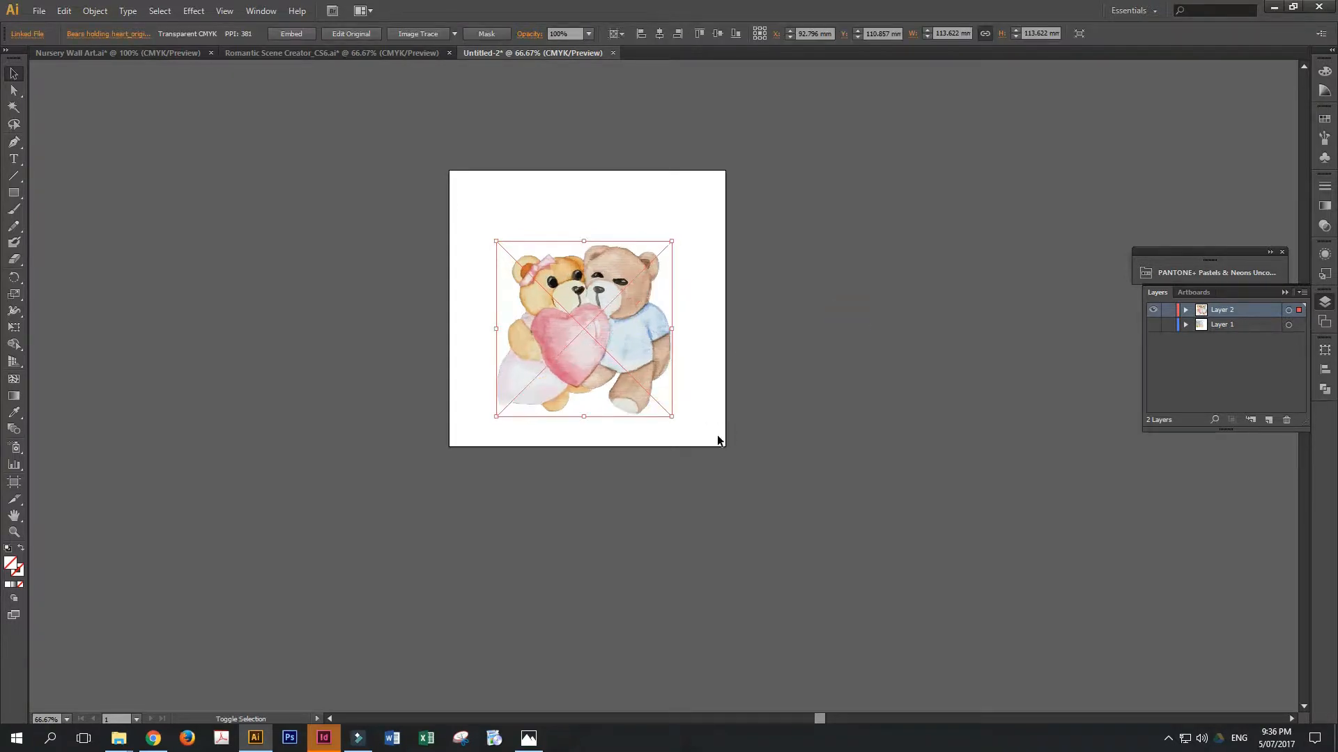
click(852, 374)
drag(621, 350, 630, 333)
click(987, 327)
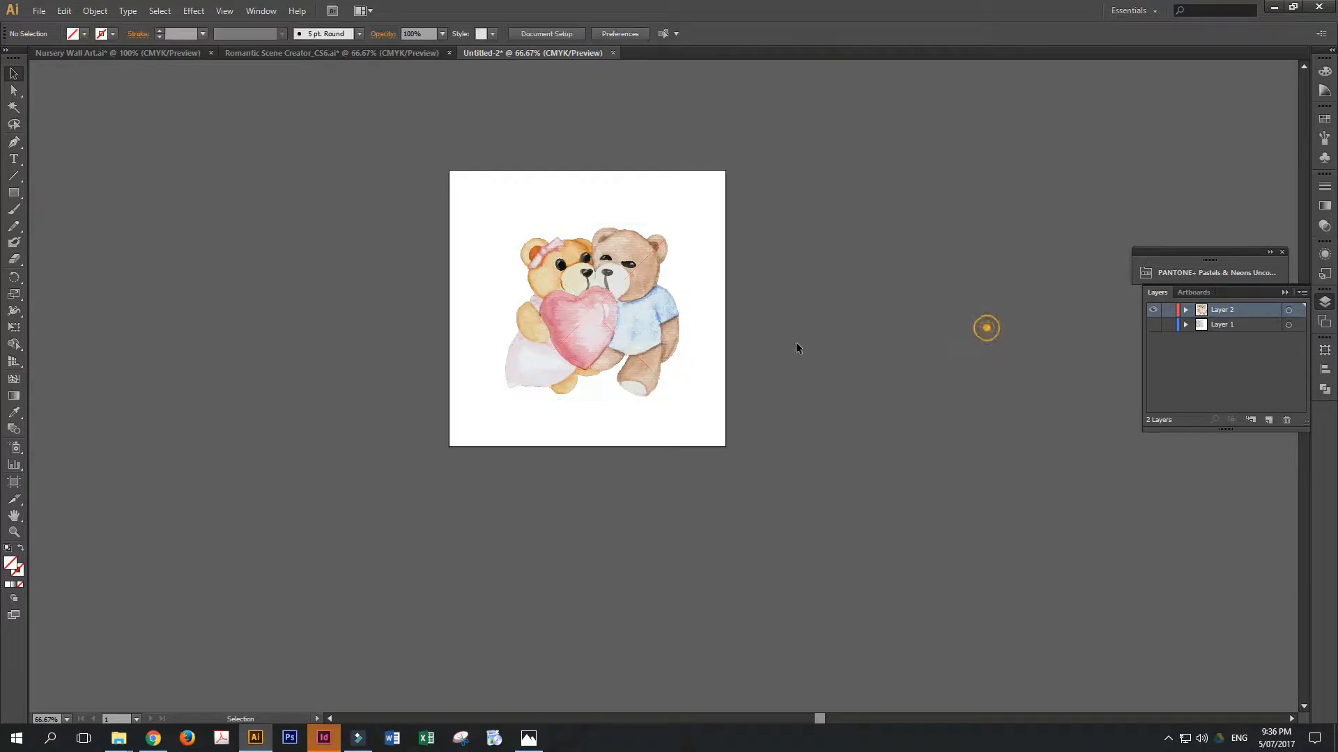
click(600, 315)
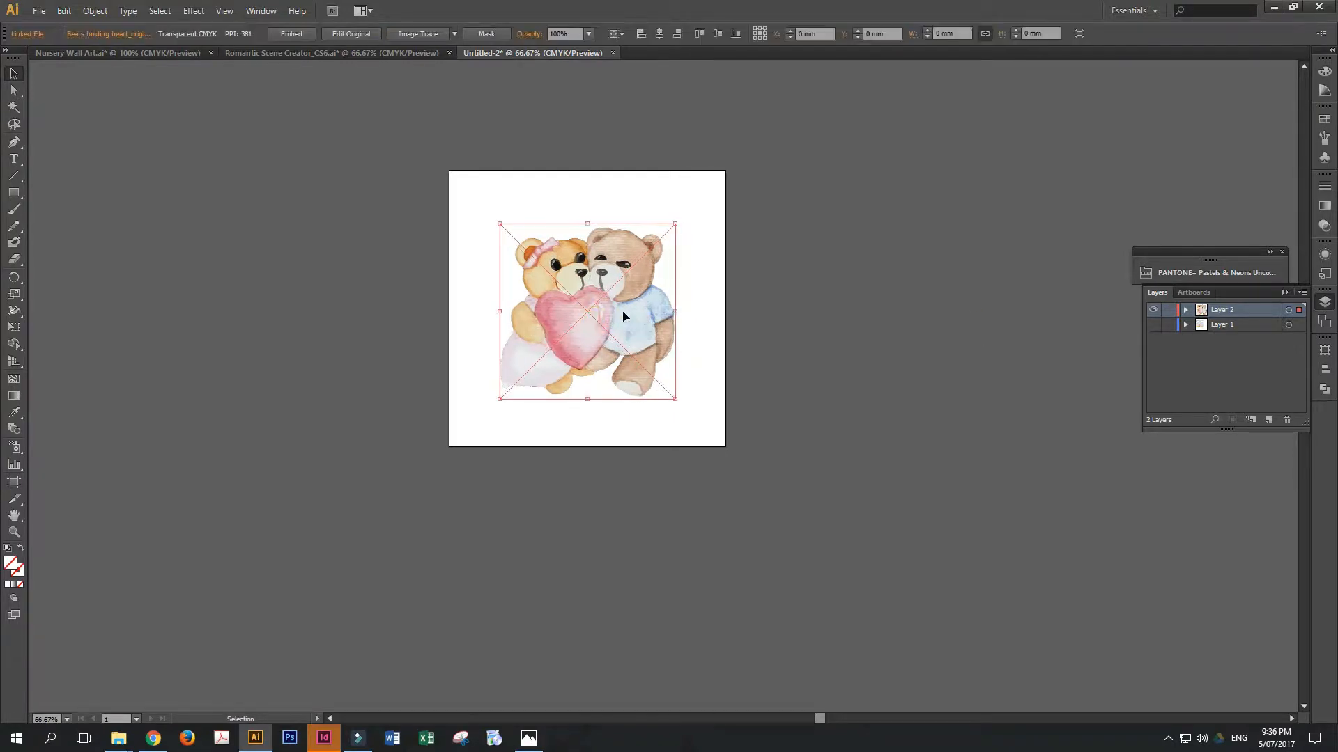
- View the Nursery Wall Art and Romantic Scene Creator documents and return to Untitled-2
key(ctrl+Tab)
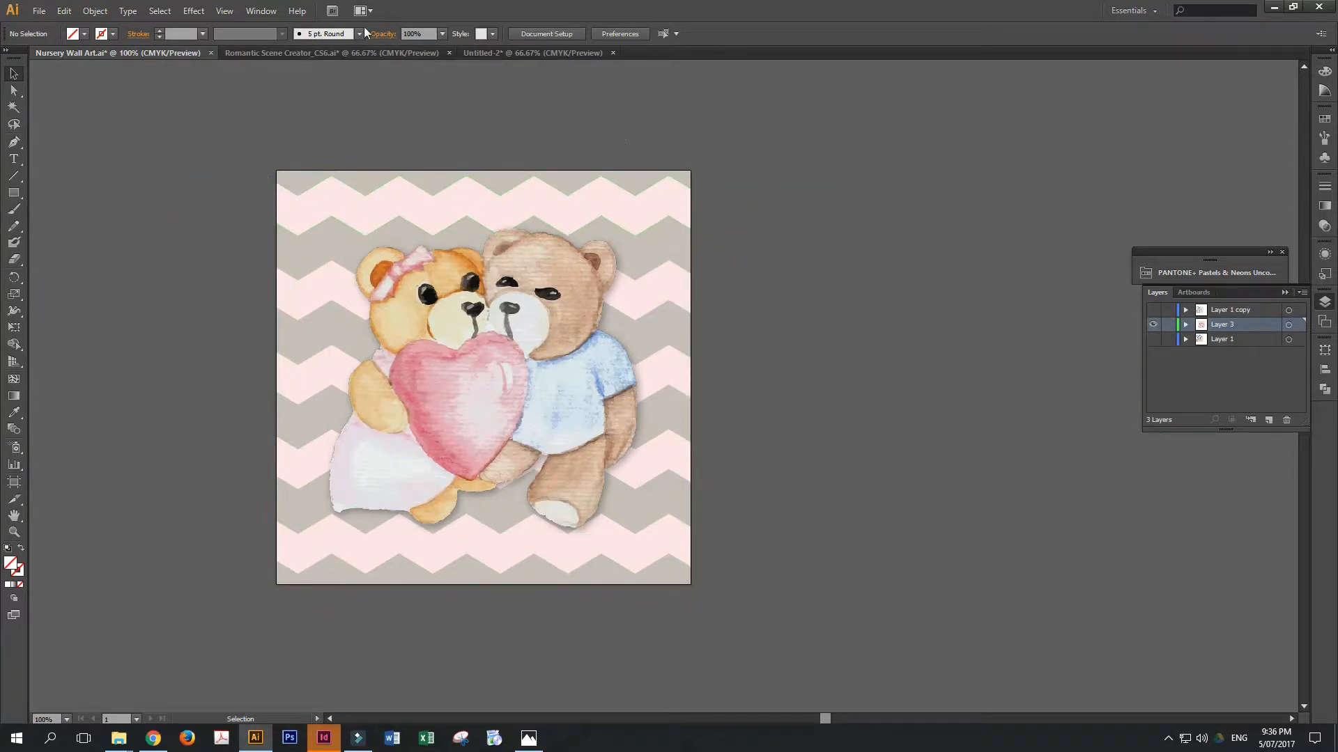
click(321, 51)
click(496, 53)
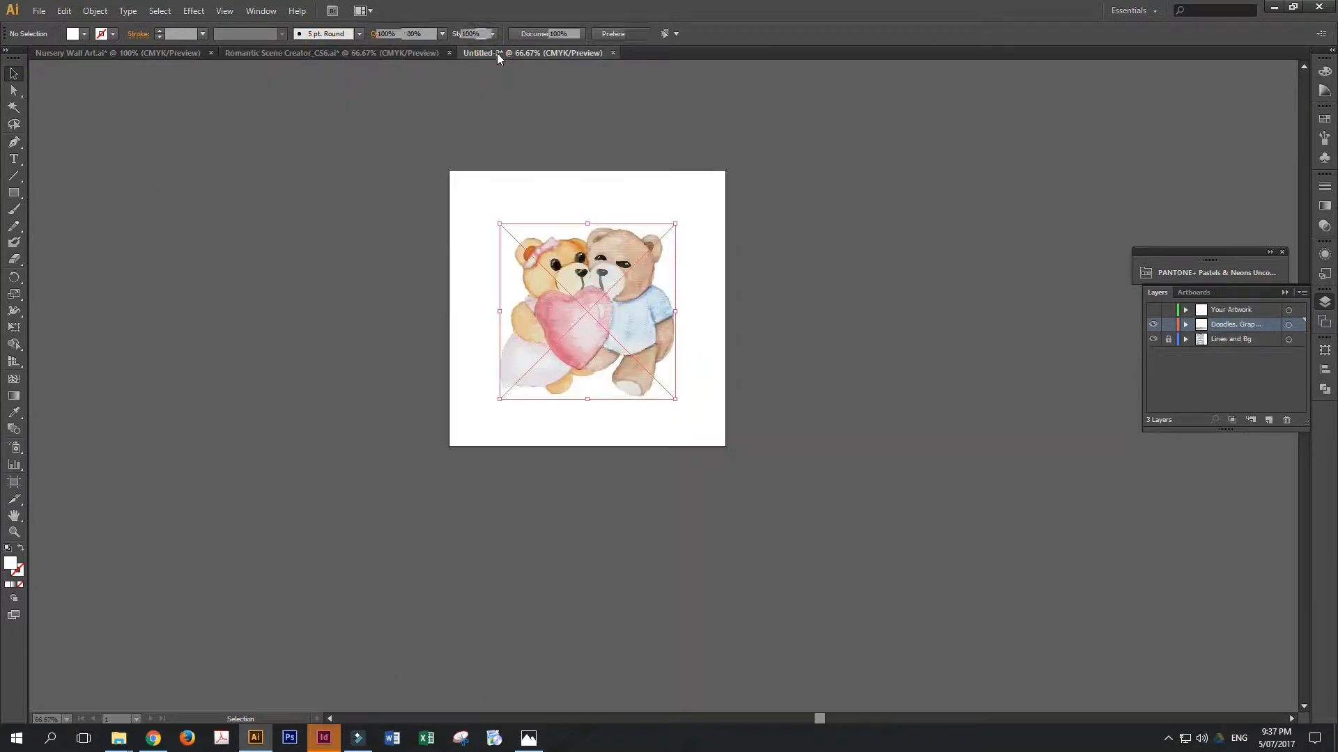
click(1041, 321)
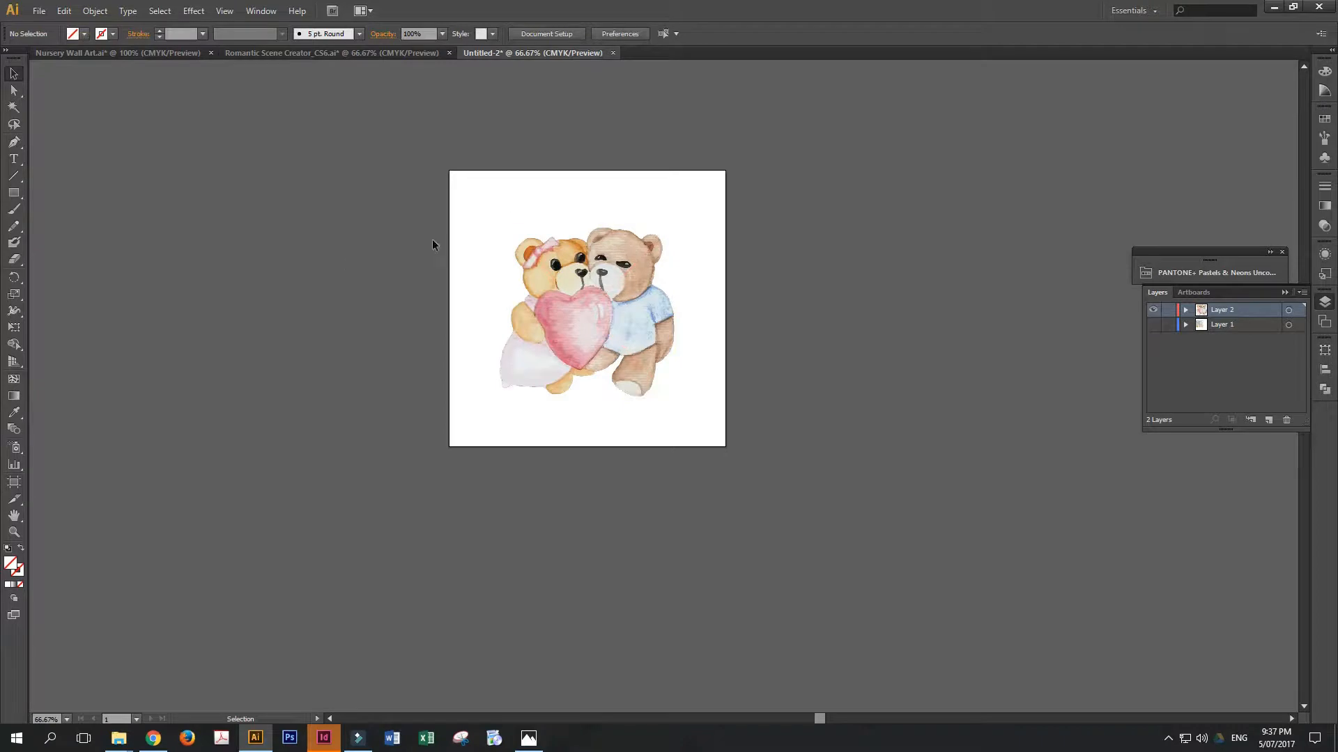
- Move the bears image off the artboard onto the empty canvas to its right
click(17, 177)
click(13, 76)
click(563, 282)
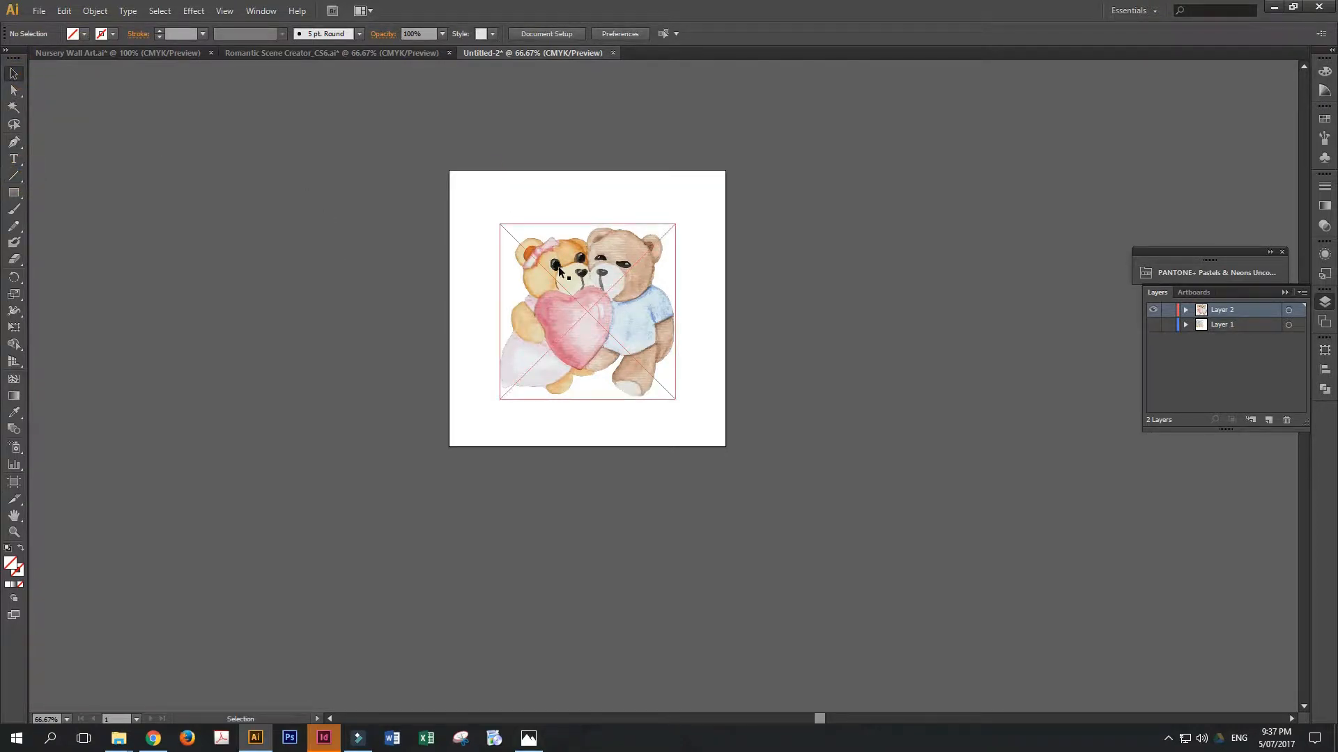
drag(563, 282, 981, 343)
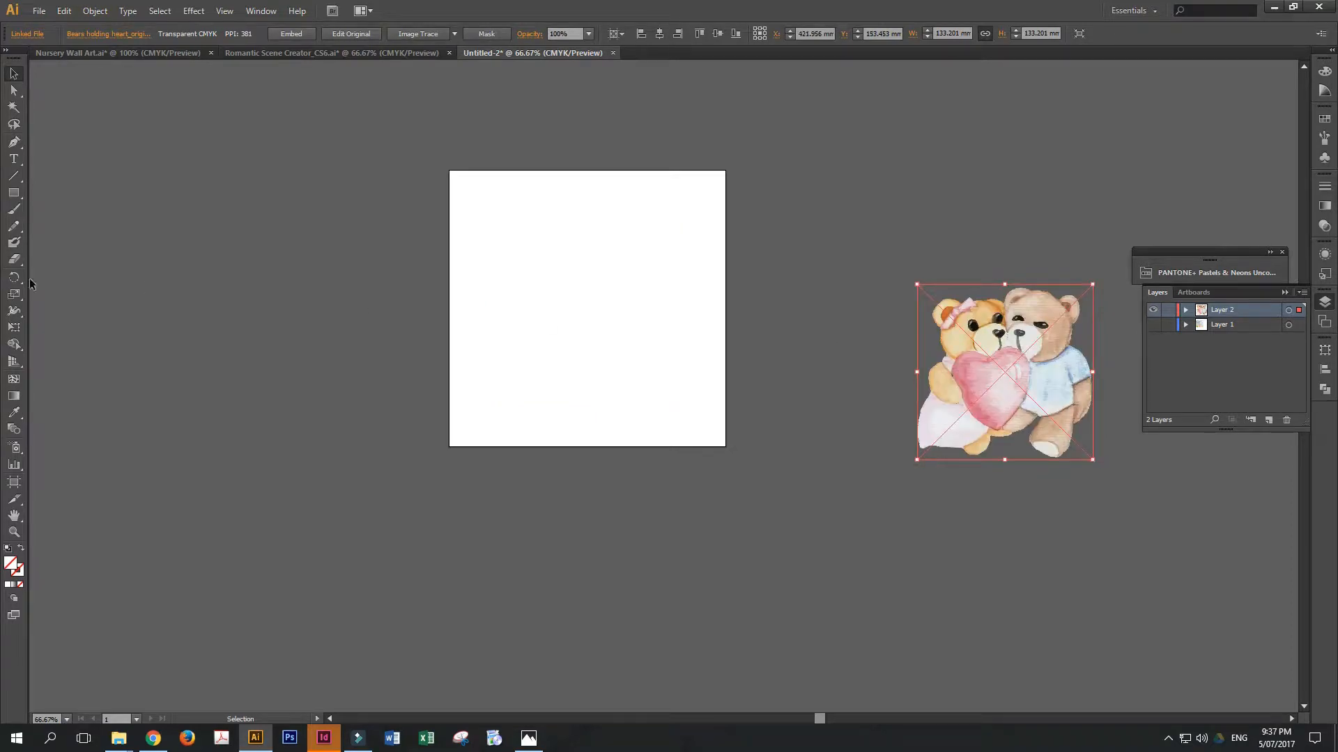
- Draw a horizontal line segment about 176 mm long across the upper part of the artboard
click(14, 177)
drag(473, 261, 704, 271)
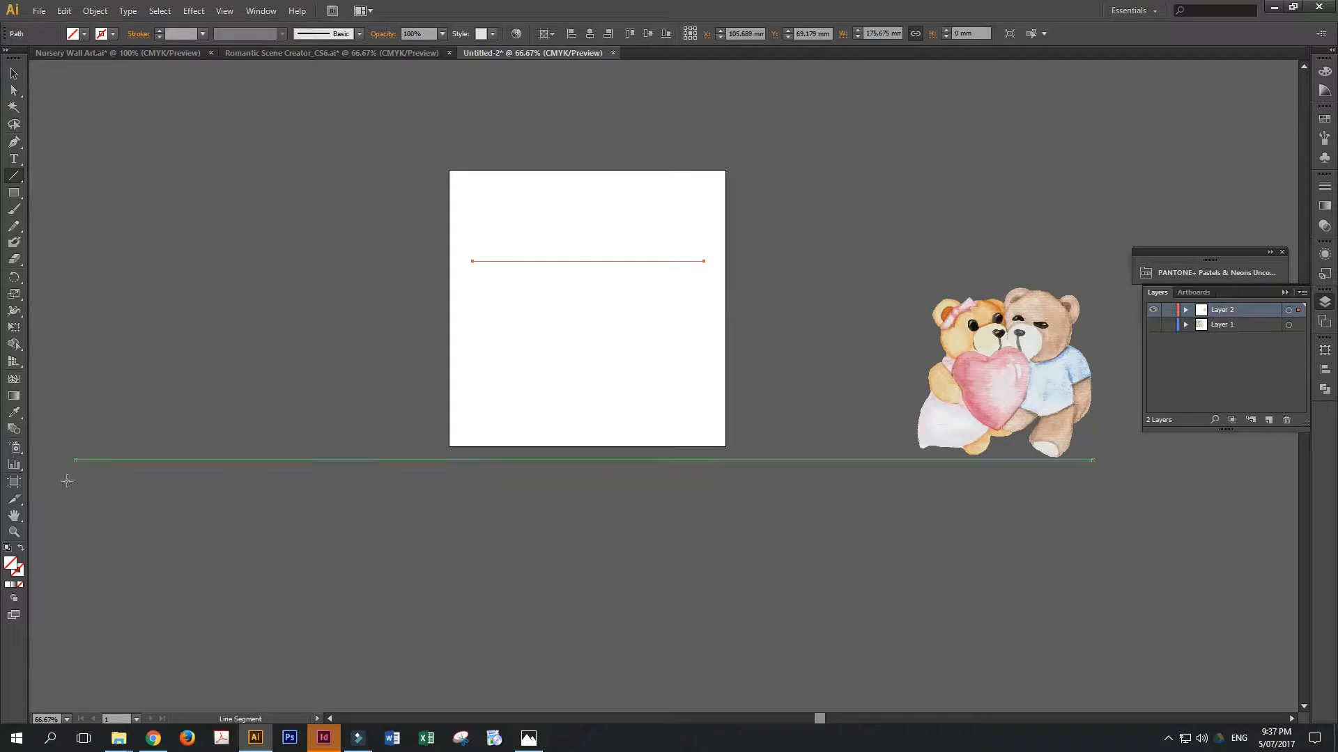
click(14, 73)
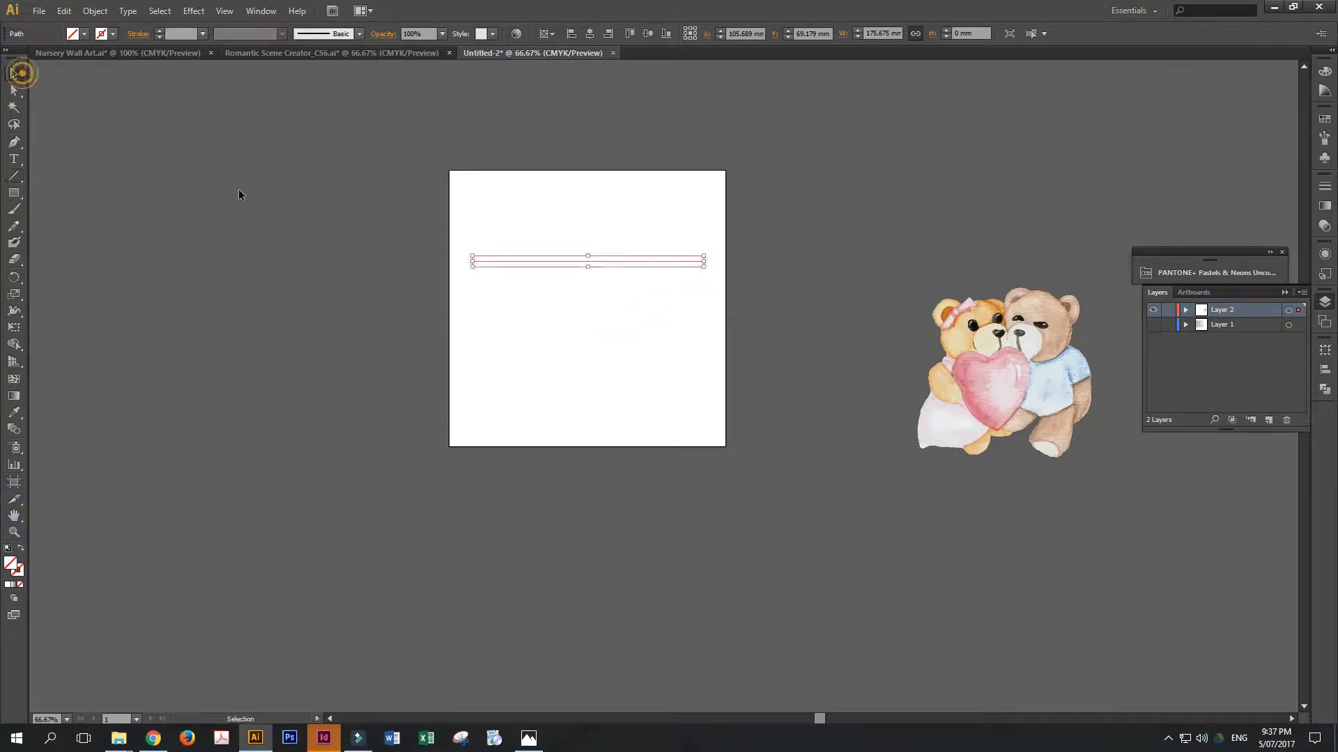
click(263, 194)
drag(502, 224, 665, 354)
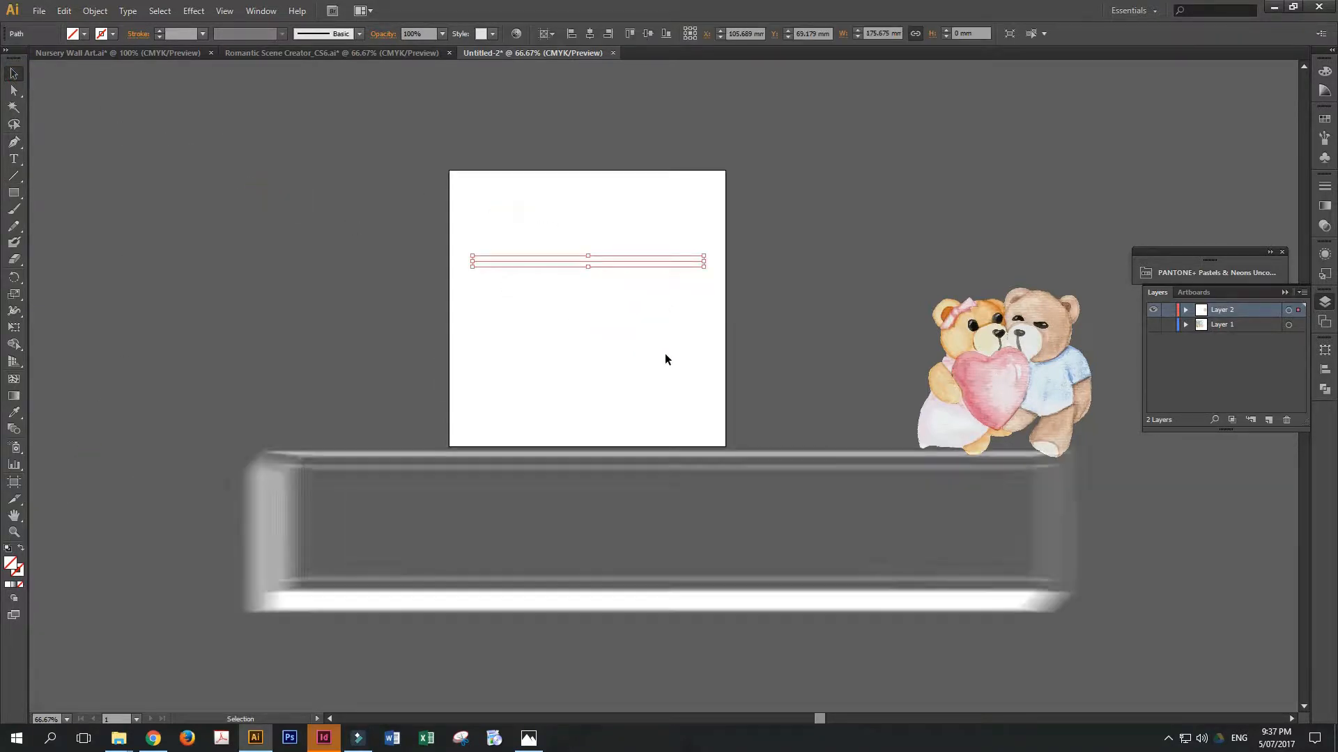
- Give the horizontal line a black stroke
click(20, 572)
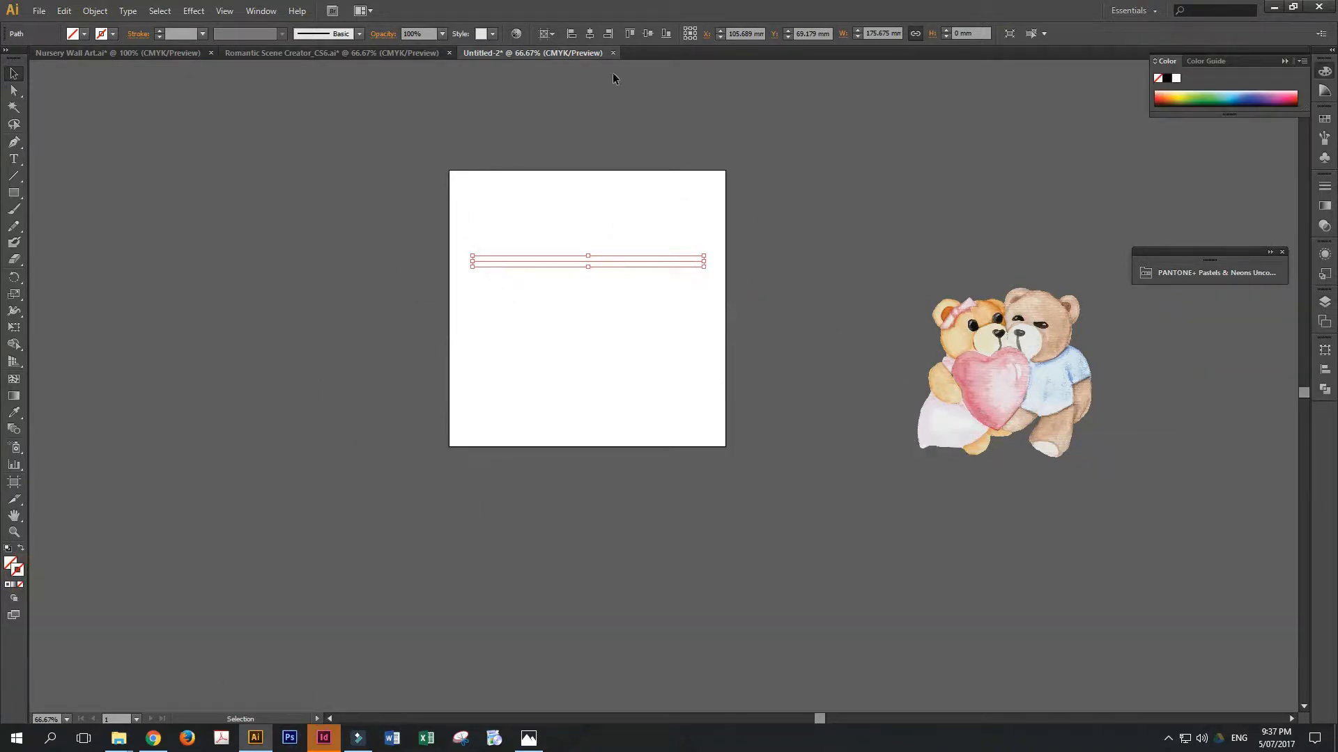
click(1170, 80)
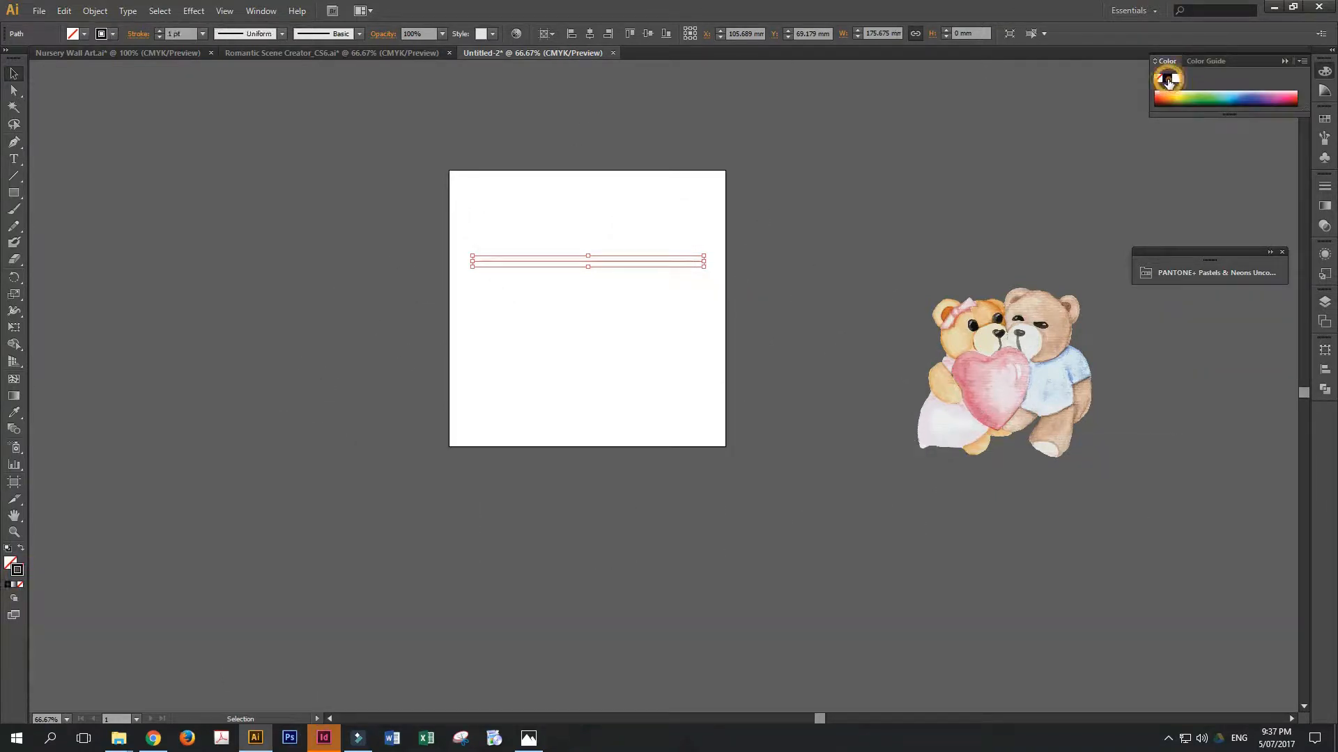
click(985, 224)
click(639, 264)
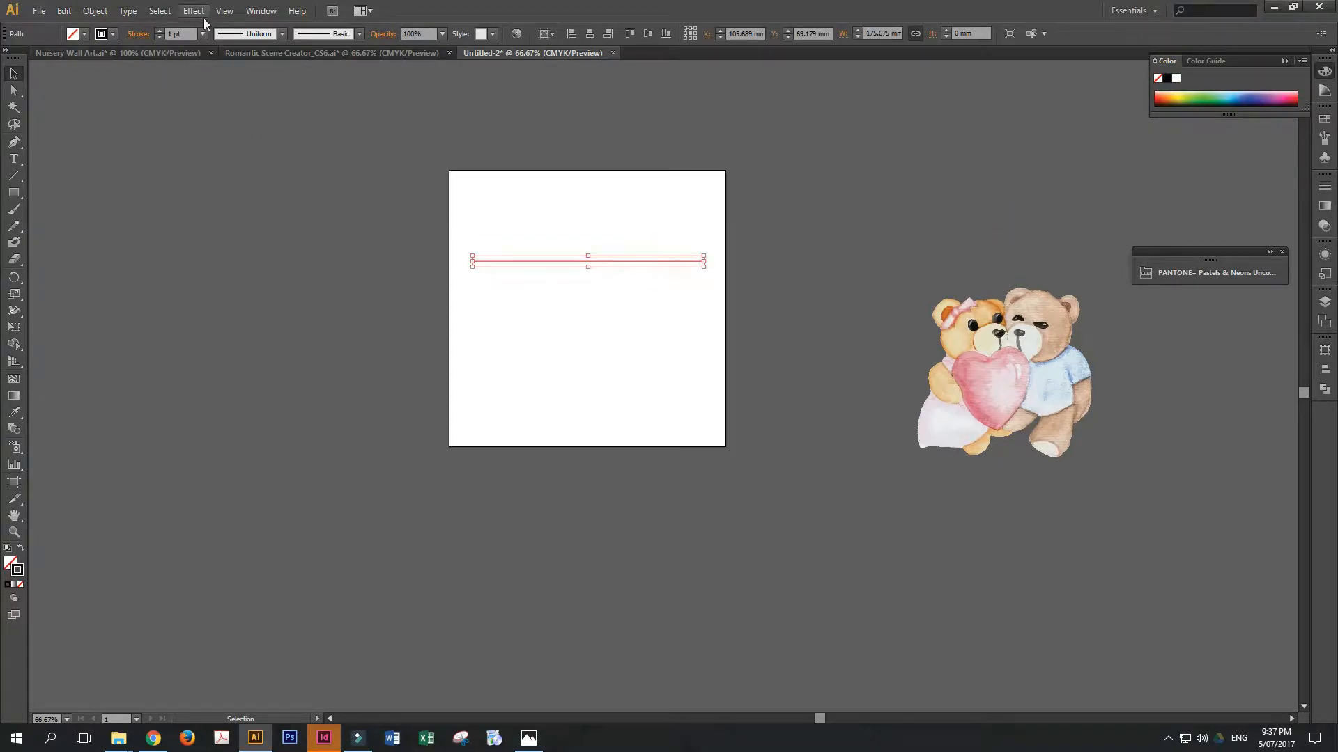
- Set the horizontal line's stroke weight to 4 pt
click(203, 34)
click(222, 125)
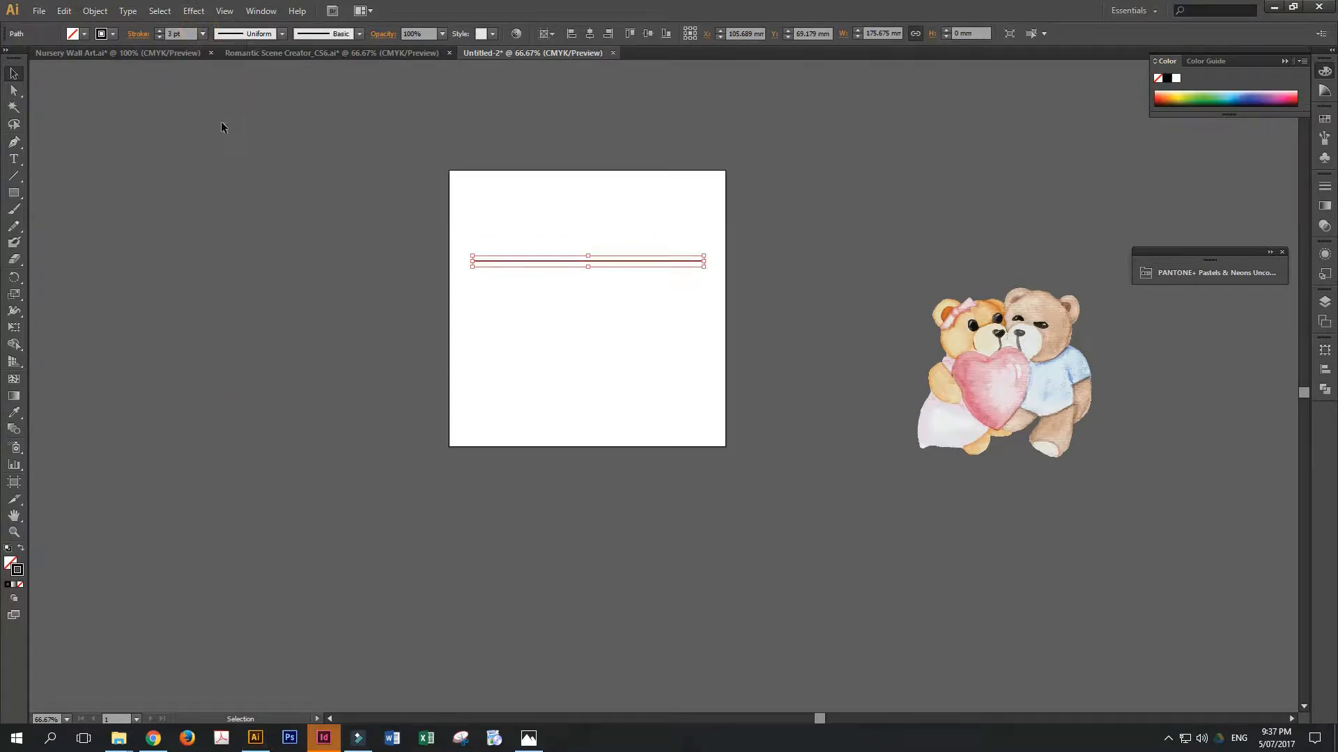
click(771, 260)
click(689, 262)
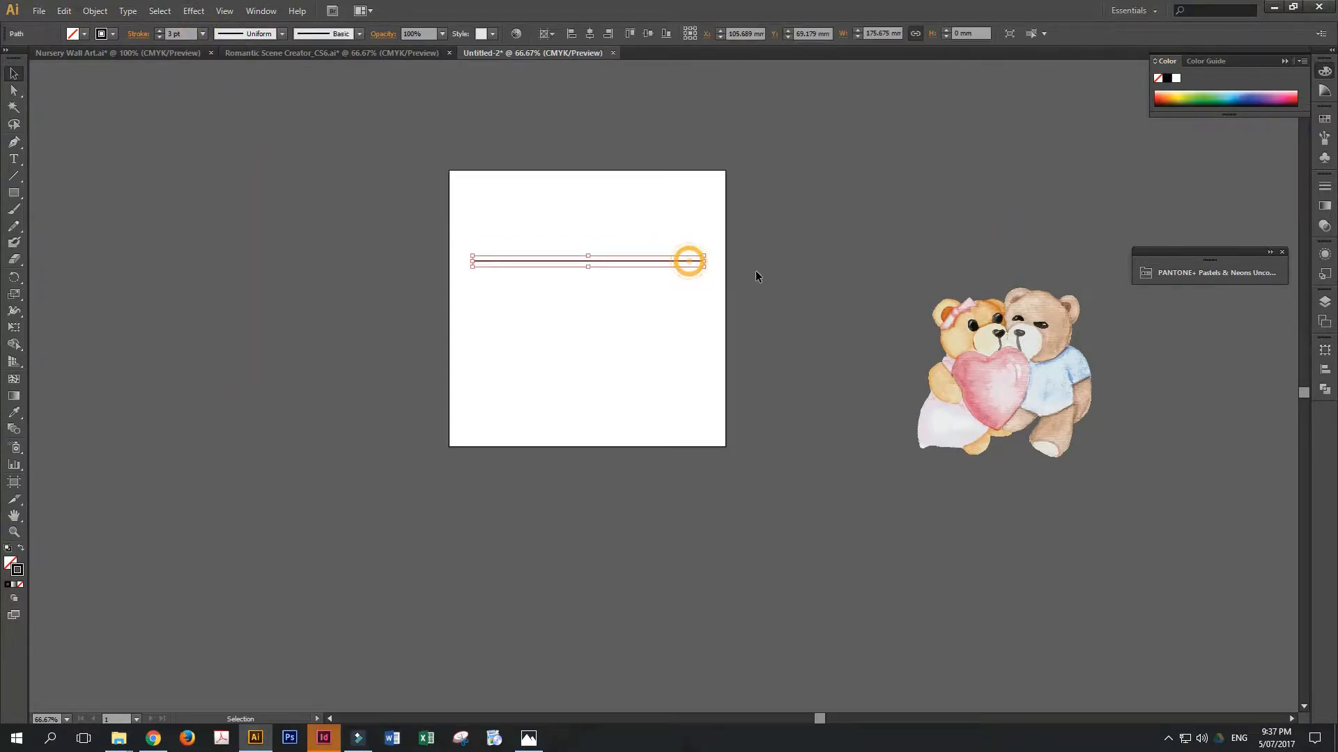
click(203, 33)
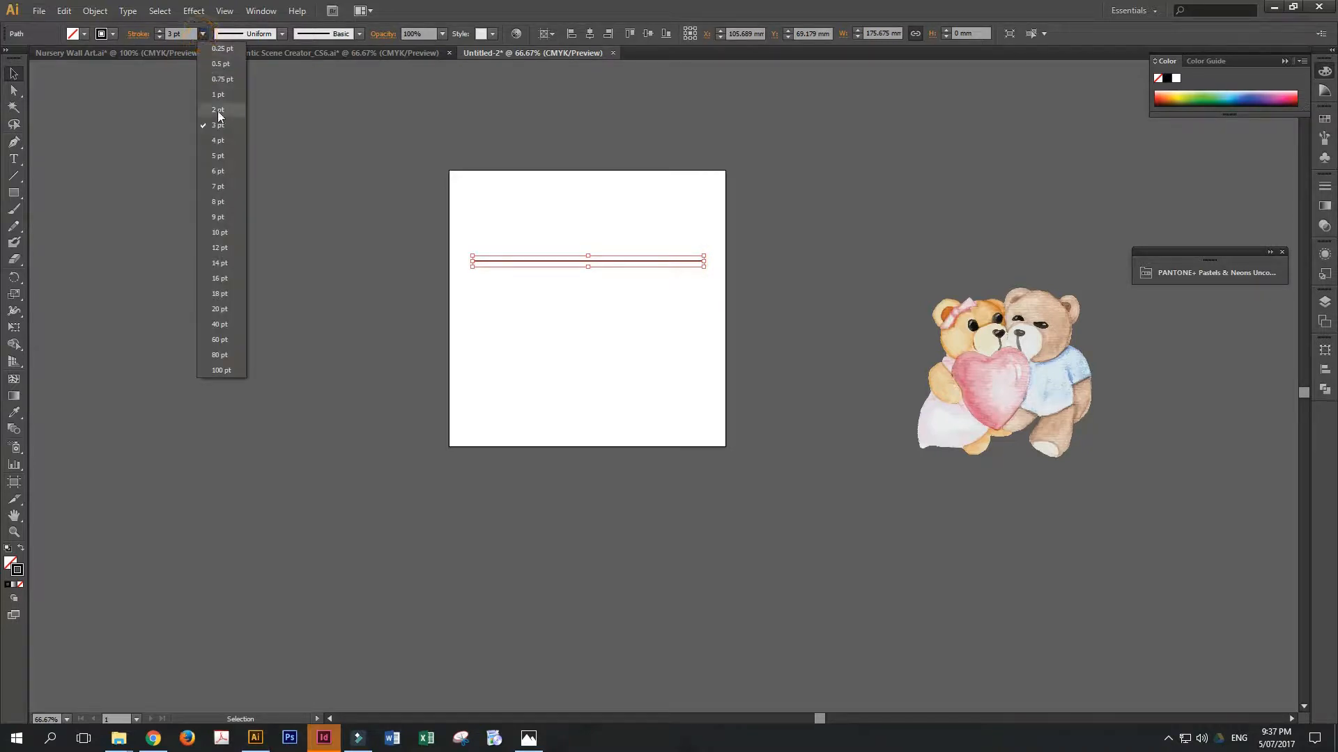
click(218, 141)
click(835, 224)
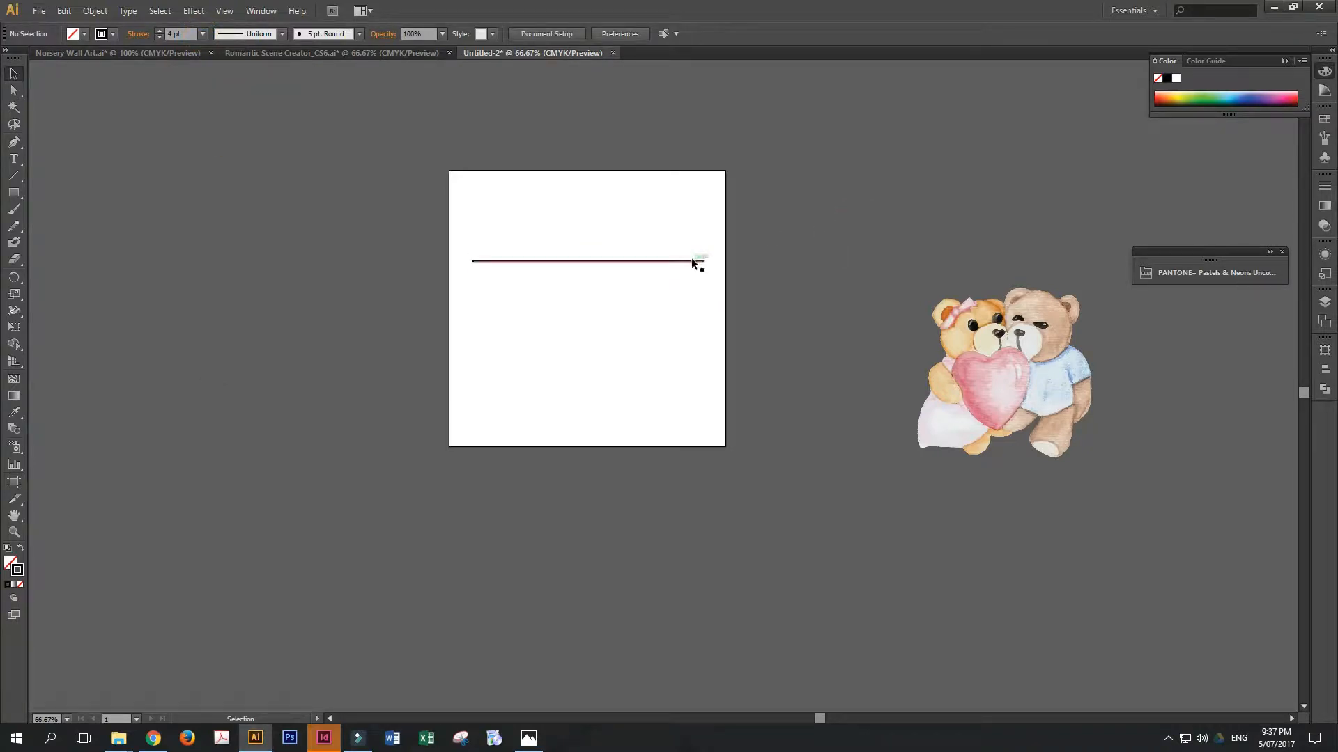
- Open the Zig Zag effect settings for the horizontal line and turn on the preview
key(ctrl+=)
key(ctrl+=)
drag(812, 242, 860, 444)
click(673, 309)
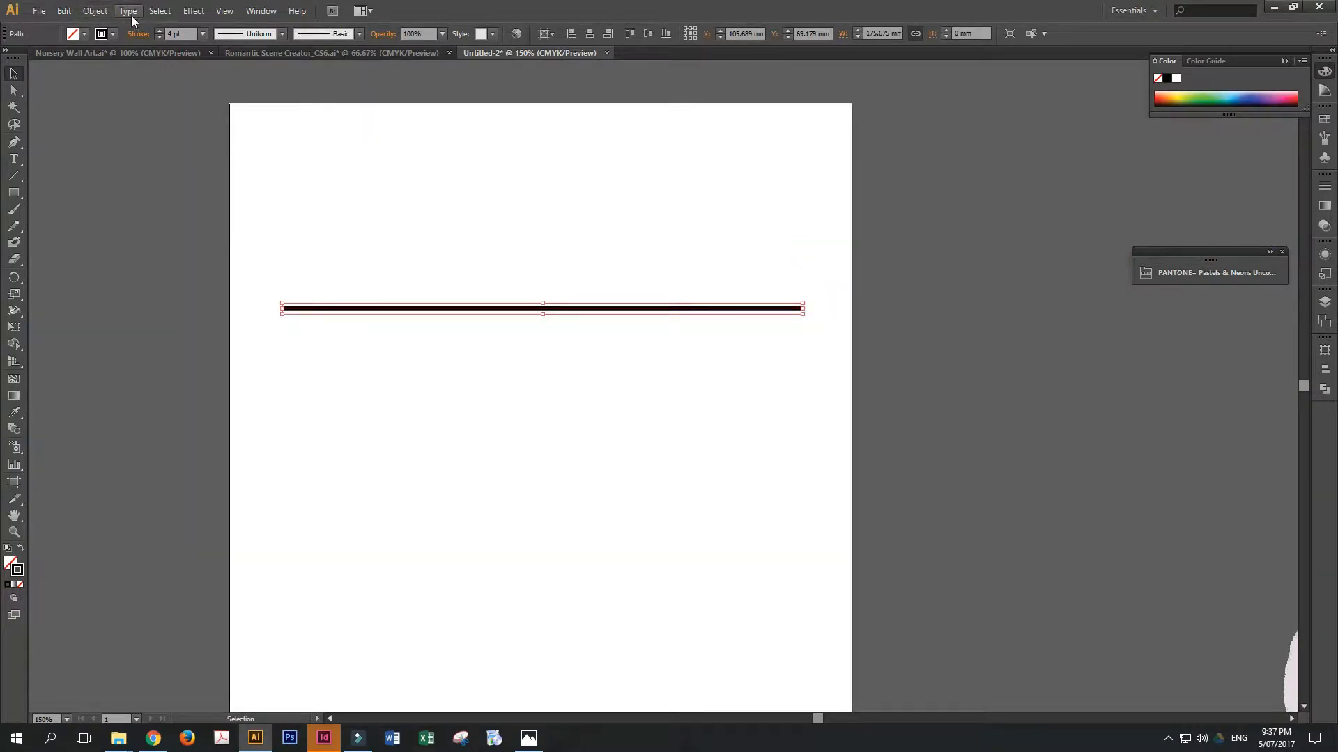
click(194, 11)
mouse_move(233, 126)
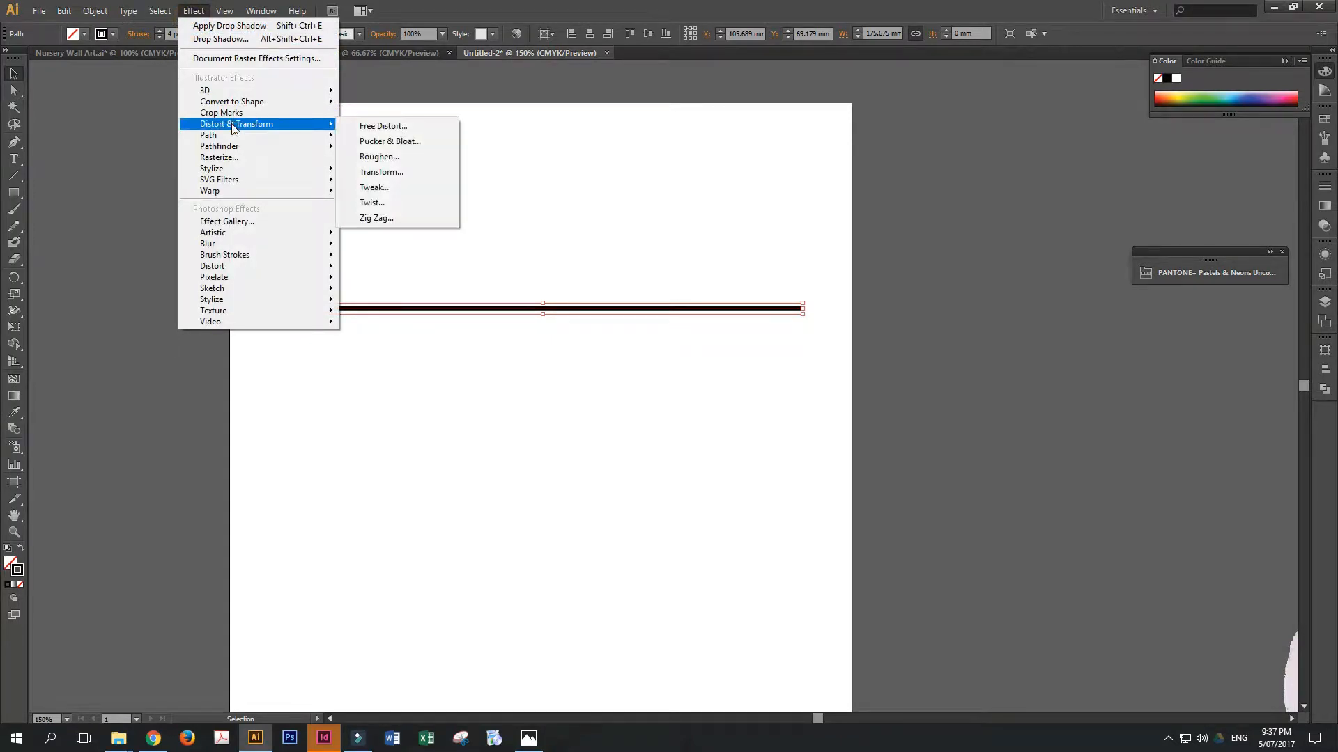
click(387, 220)
drag(1091, 208, 1016, 178)
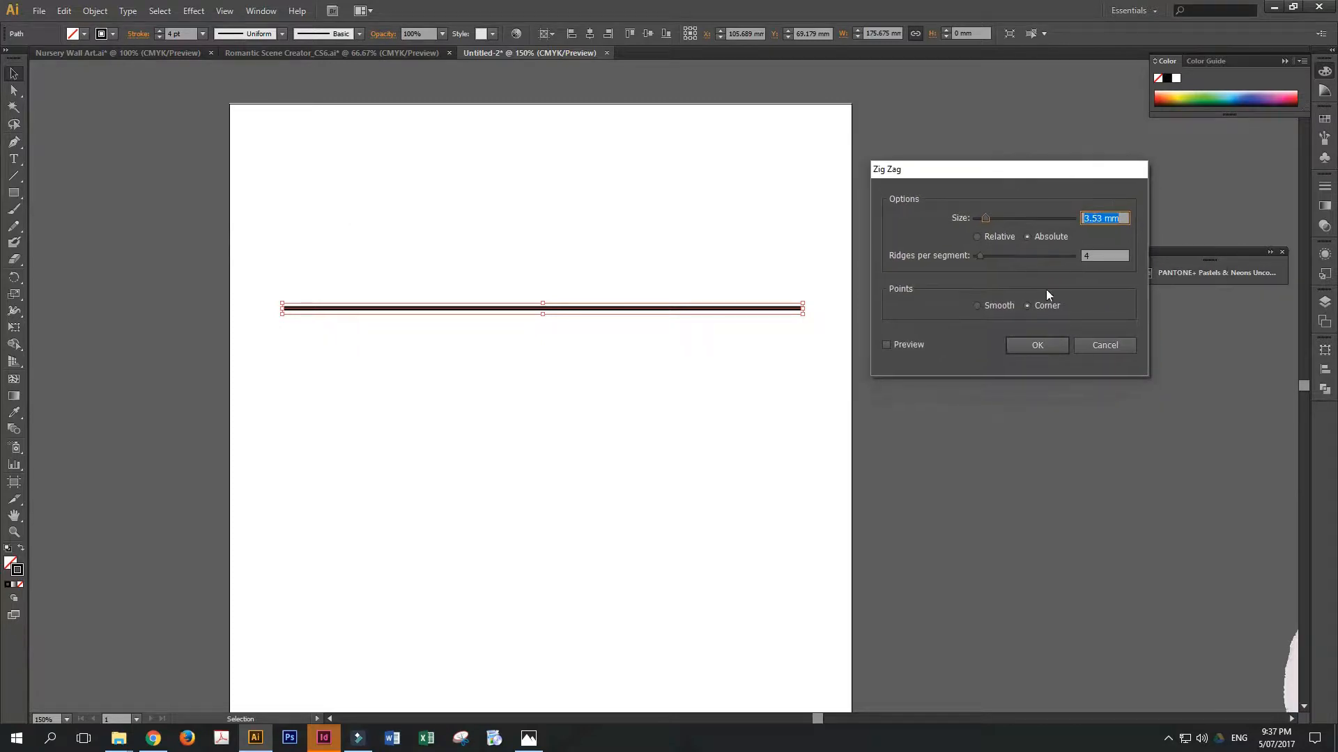
click(885, 344)
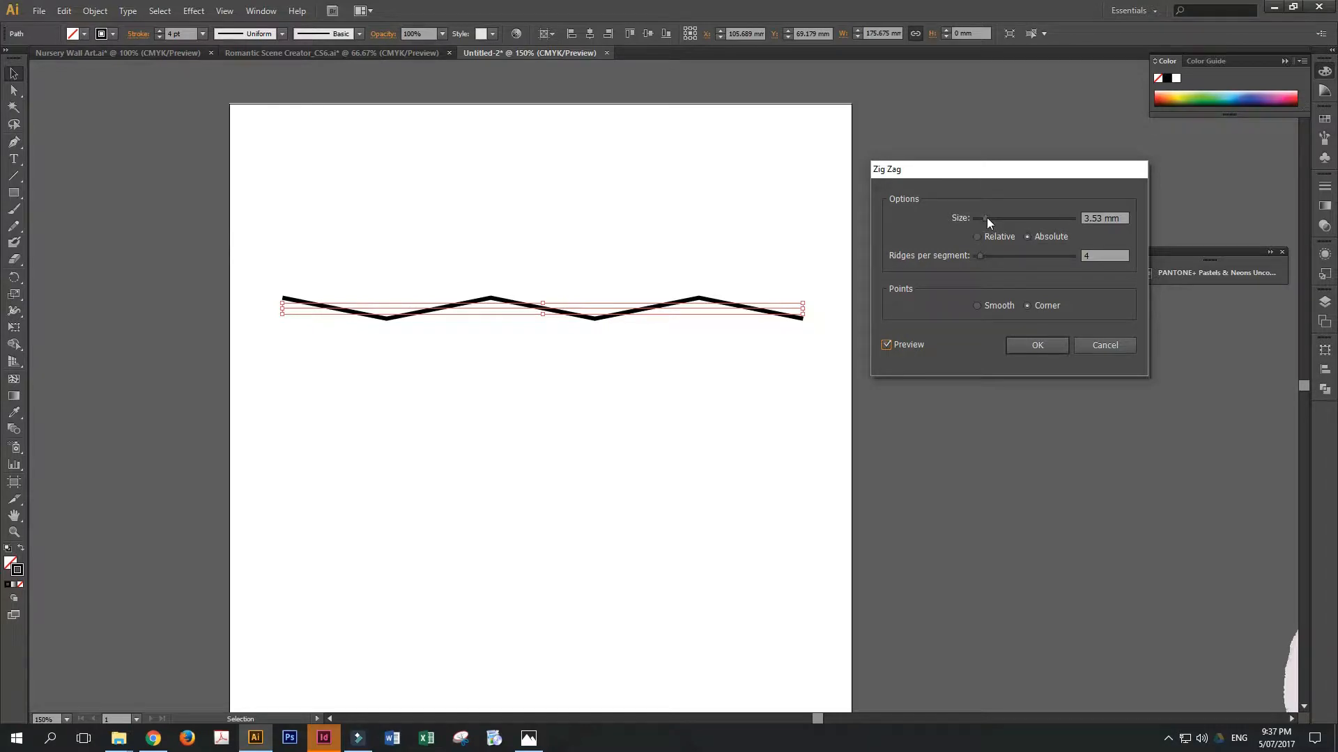
- Apply the Zig Zag effect with an absolute size of 9.53 mm, 12 ridges per segment and corner points
drag(986, 218, 986, 255)
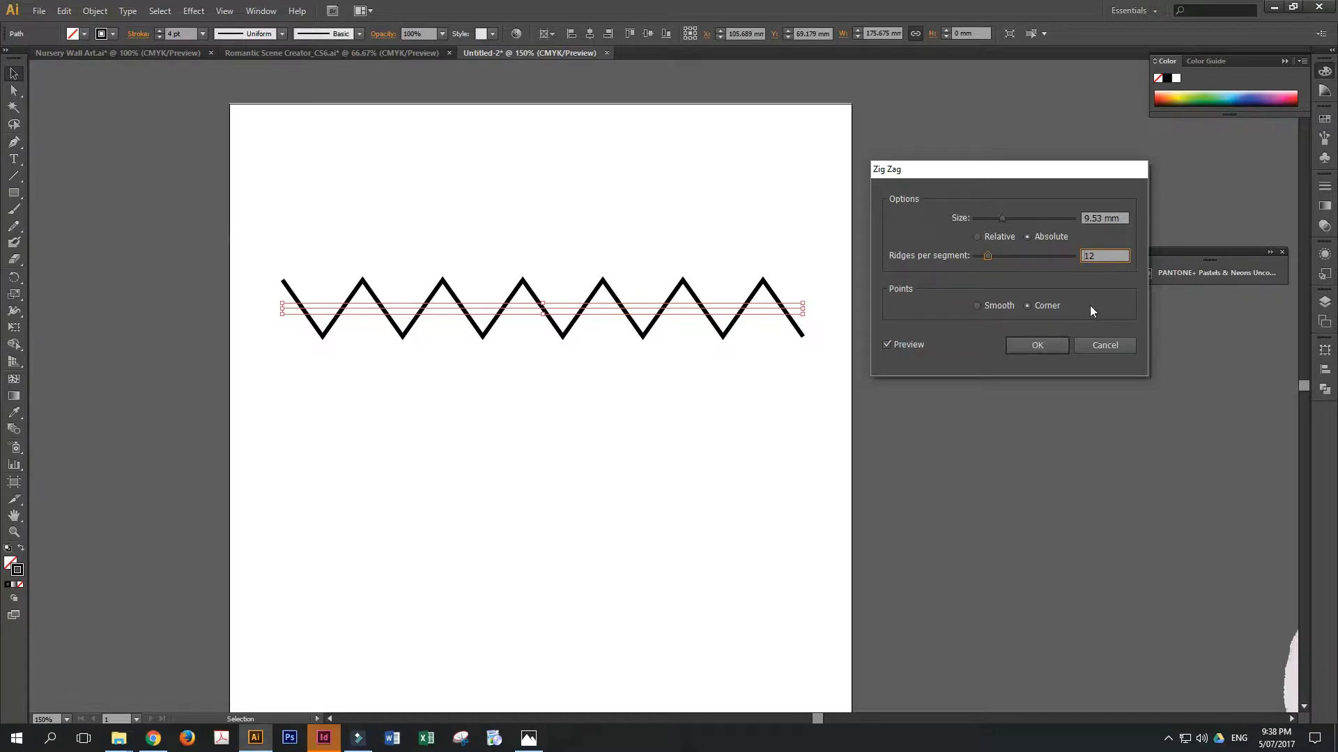
click(977, 306)
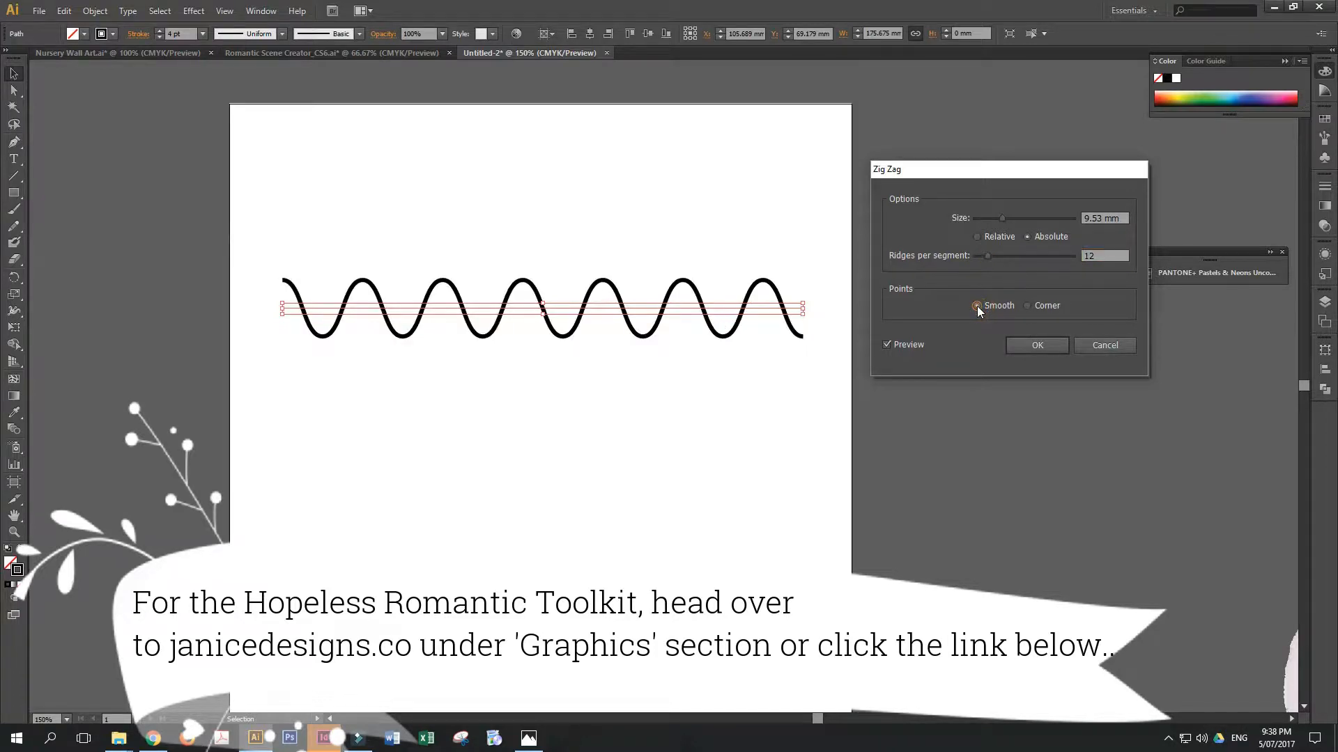
click(1030, 307)
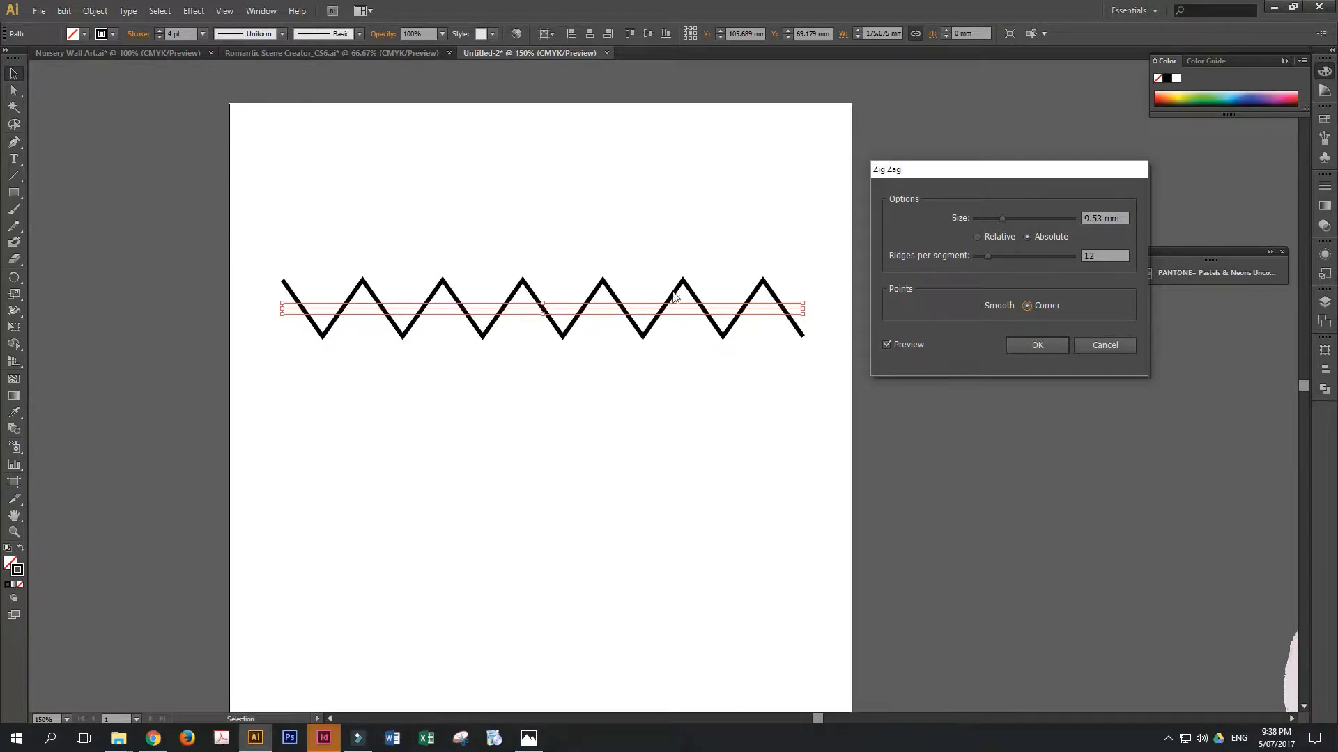
click(1035, 346)
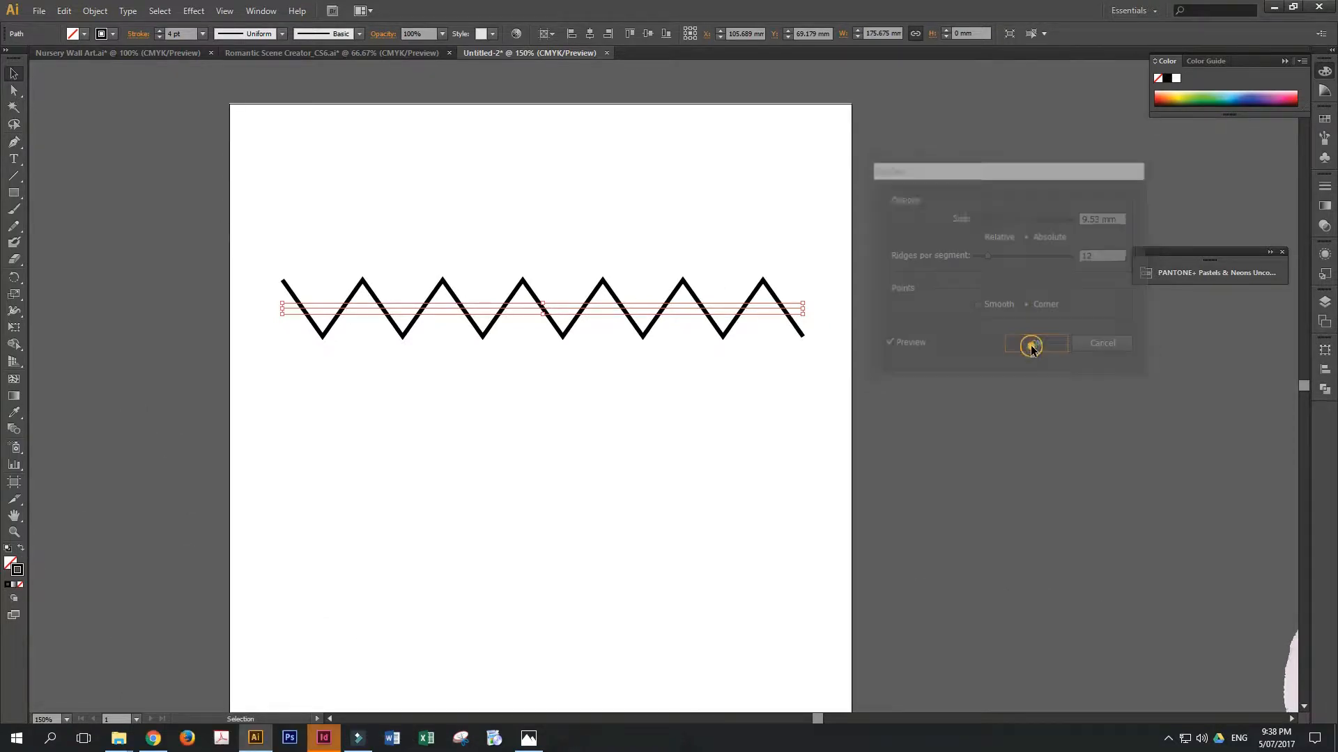
- Move the zigzag line up near the artboard's upper edge and thicken its stroke to 30 pt
click(444, 205)
drag(738, 318, 721, 222)
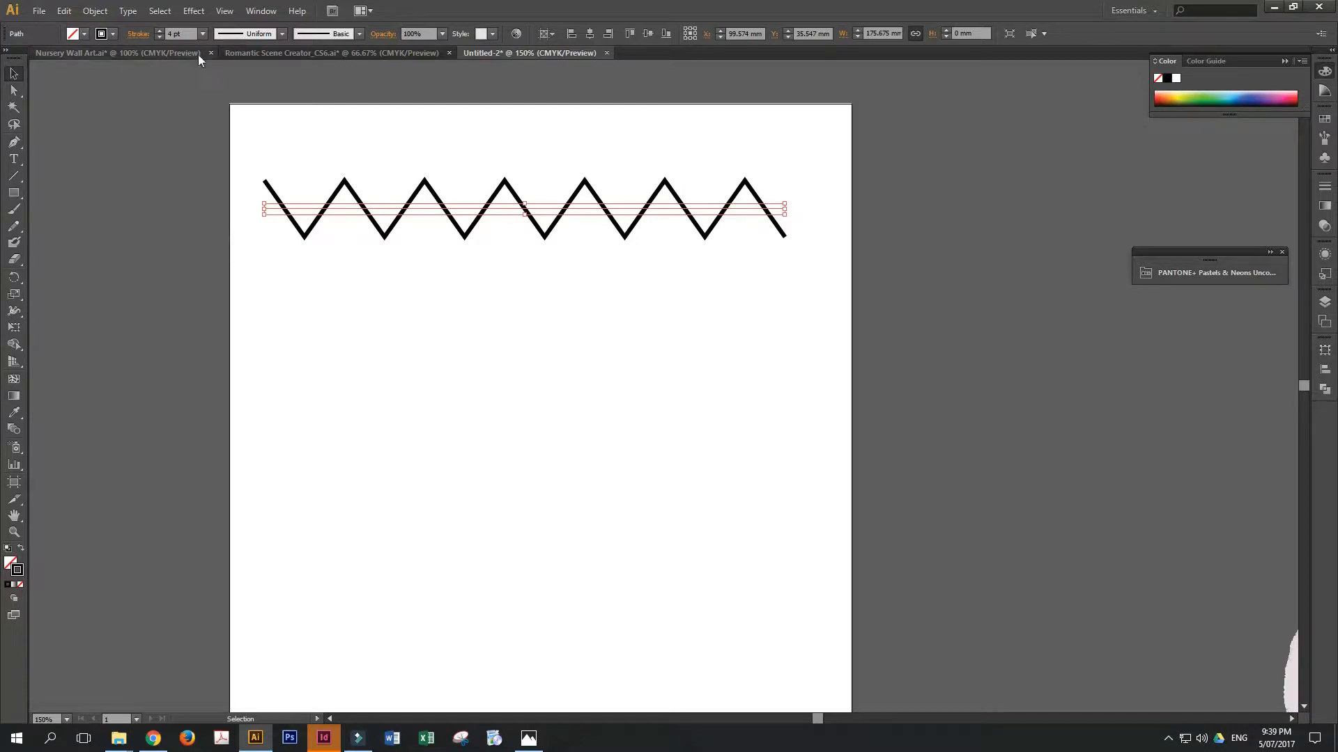
click(202, 34)
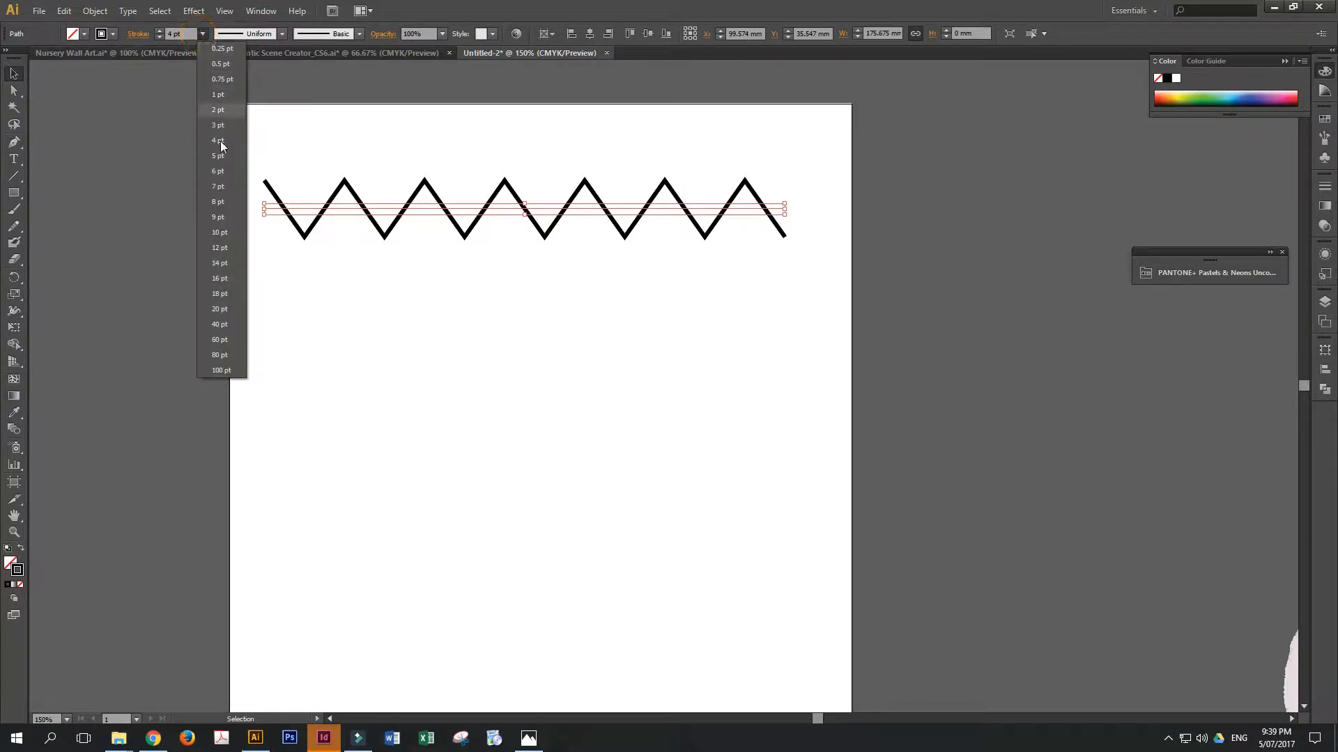
click(220, 311)
click(1040, 388)
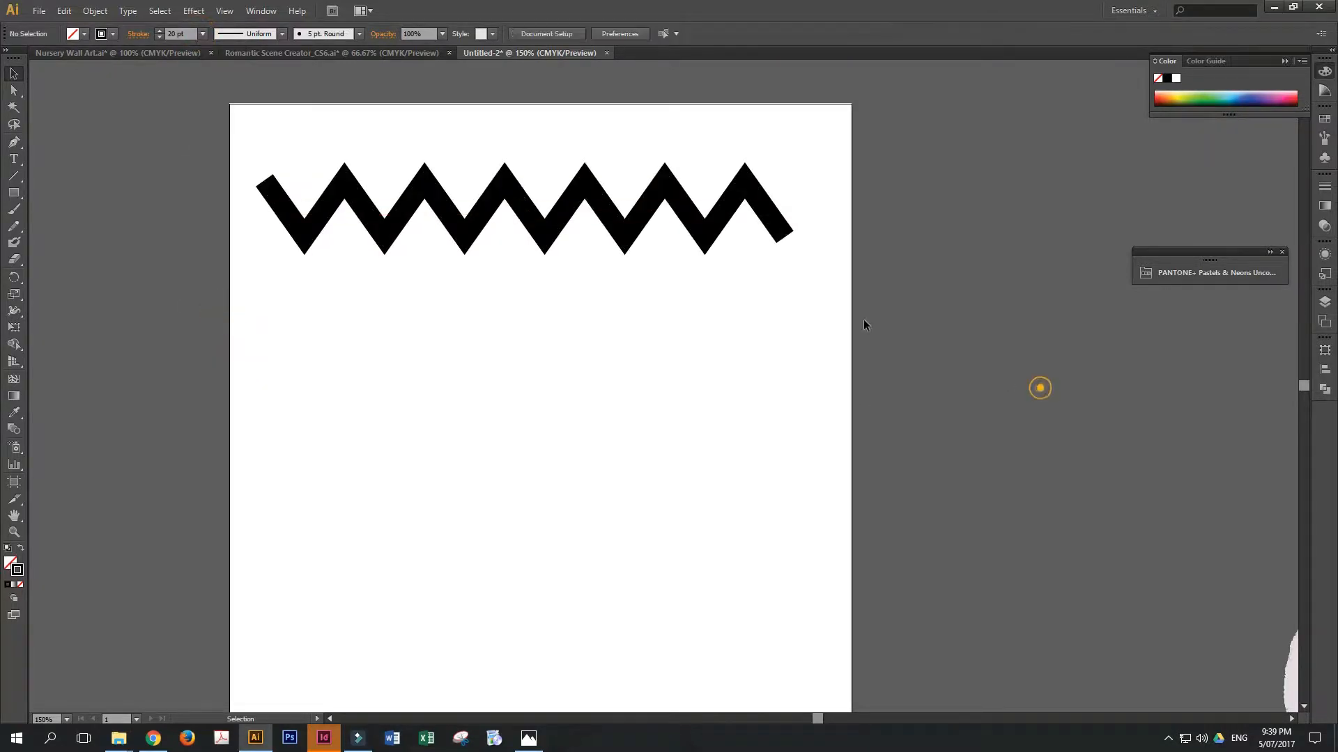
click(692, 230)
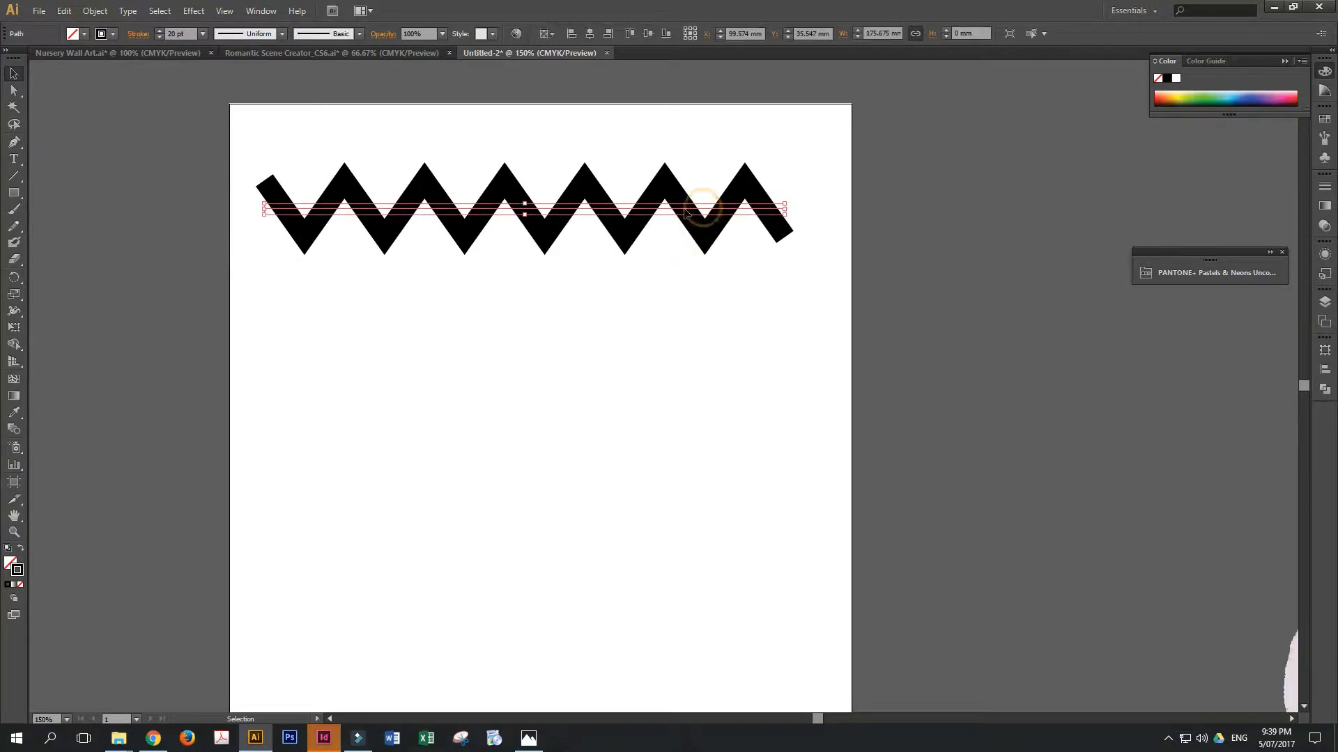
double_click(168, 34)
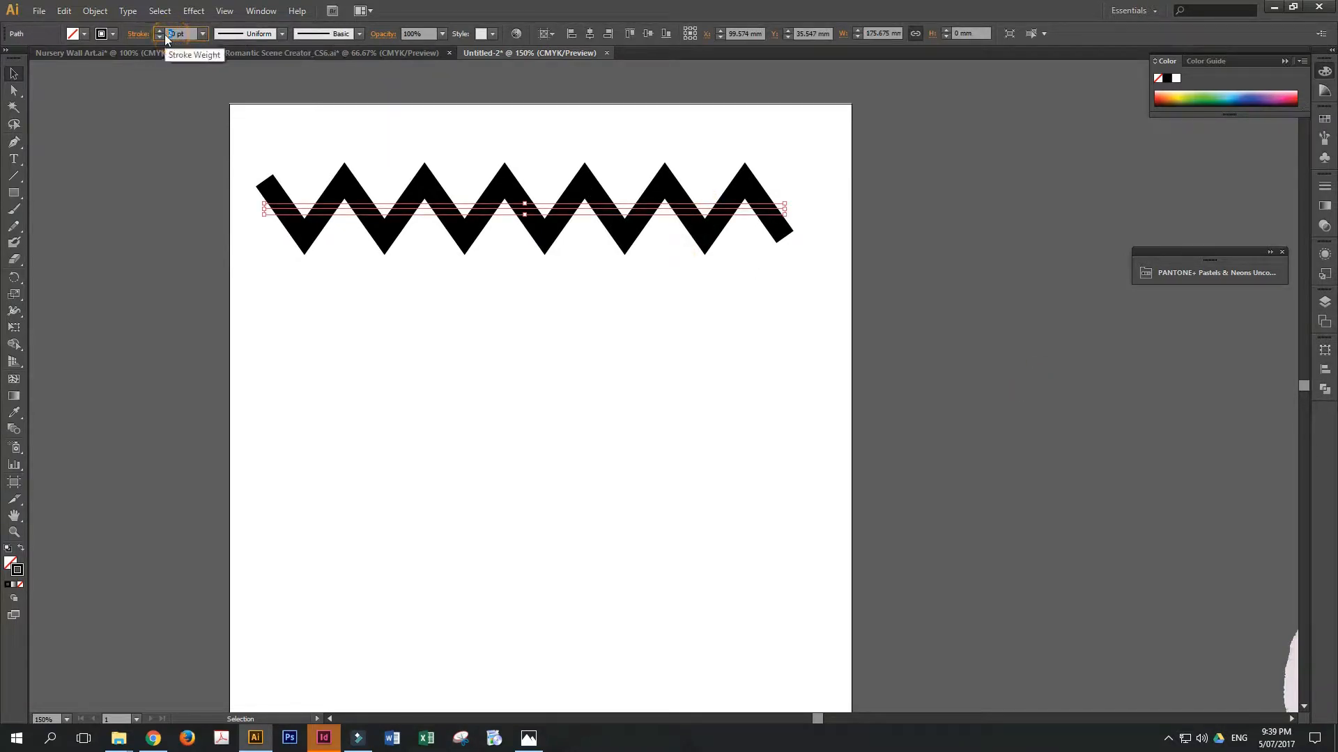
text(30)
key(Return)
click(1099, 469)
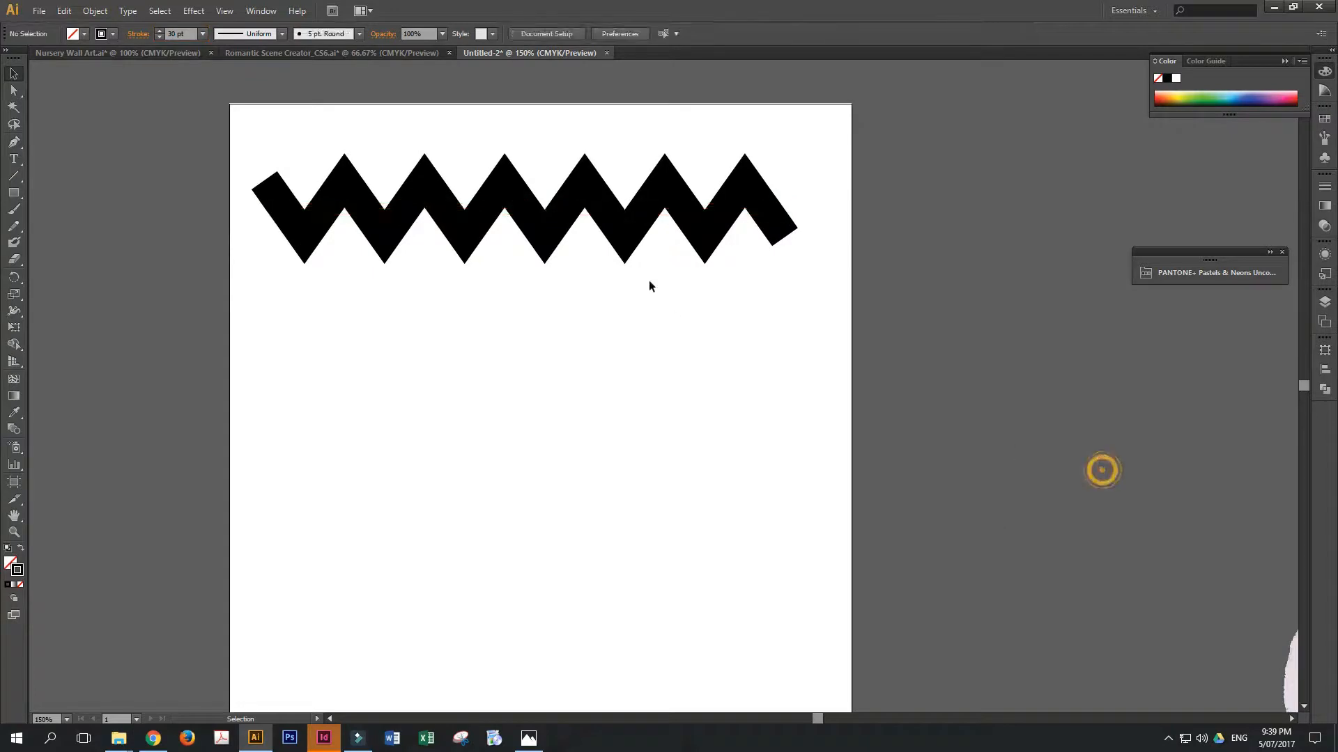
- Move the zigzag past the artboard's left edge and stretch it horizontally to extend beyond the right edge
drag(634, 213, 570, 179)
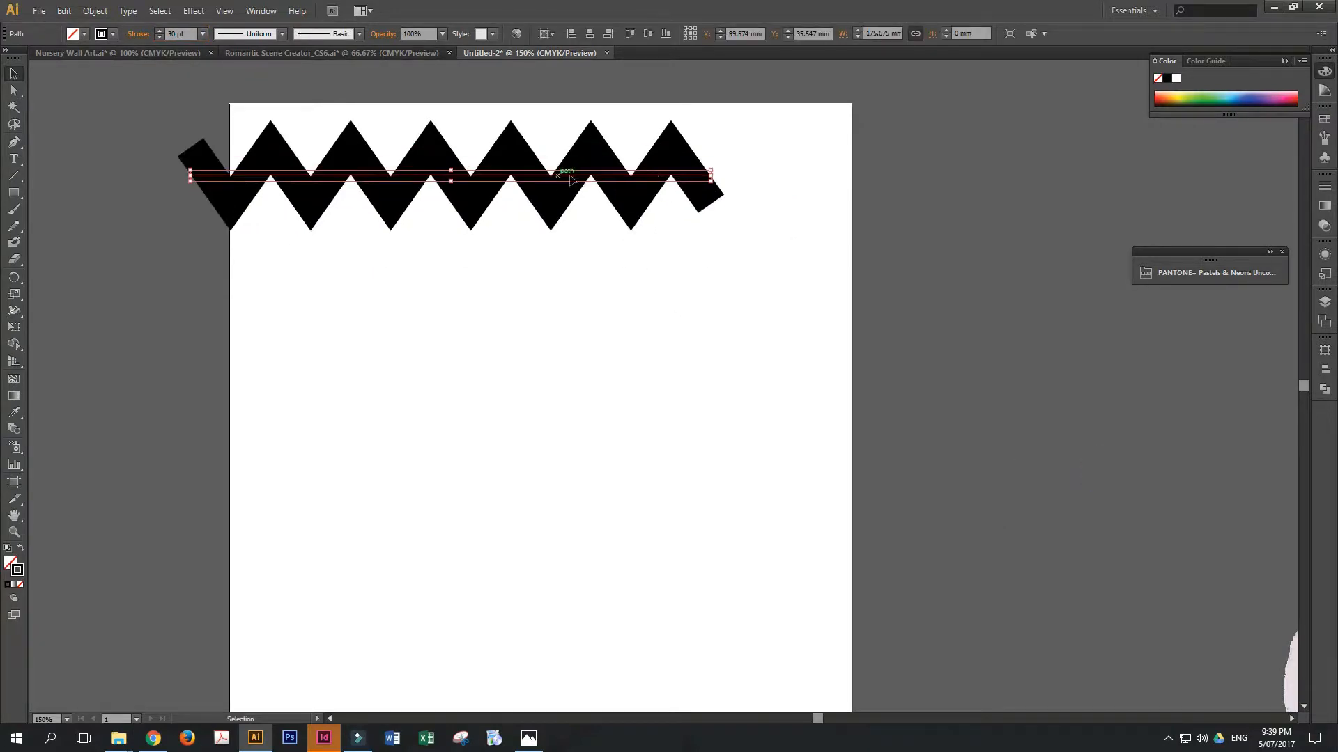
click(713, 183)
drag(713, 182, 951, 178)
click(1025, 293)
click(796, 180)
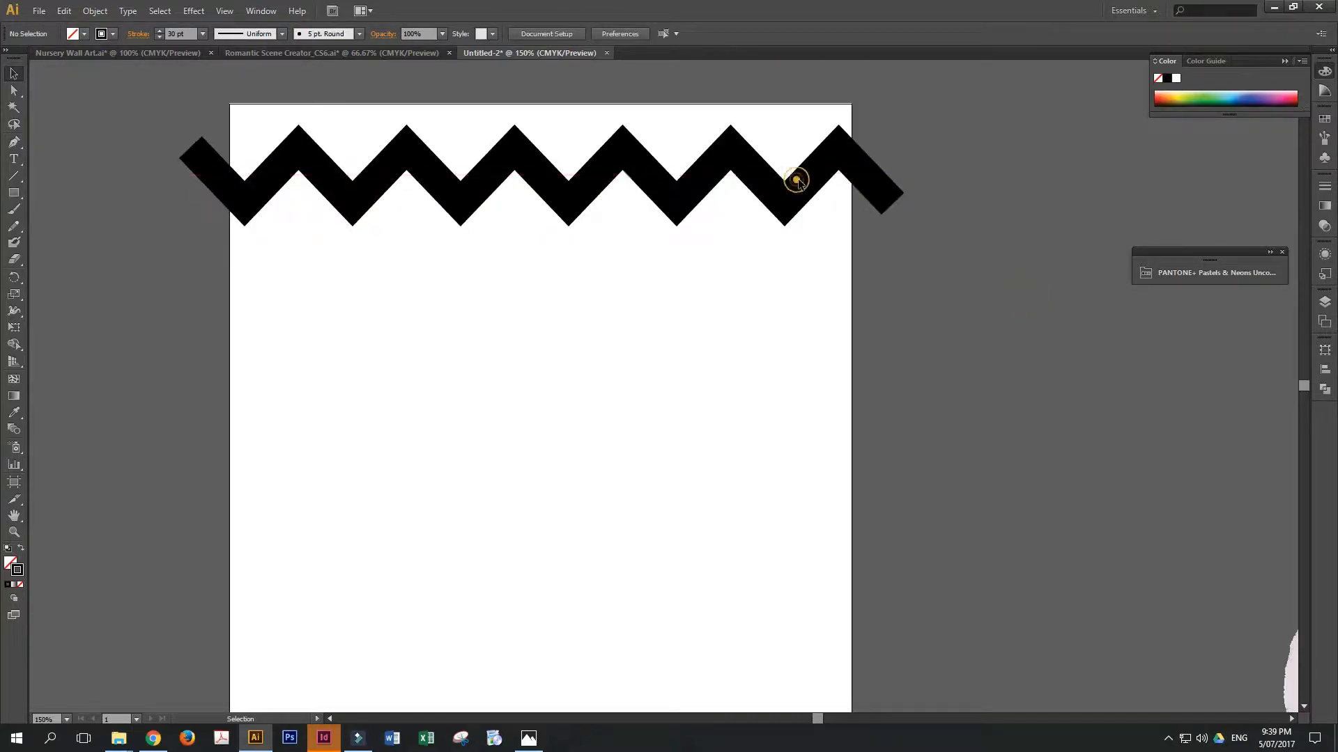
click(785, 182)
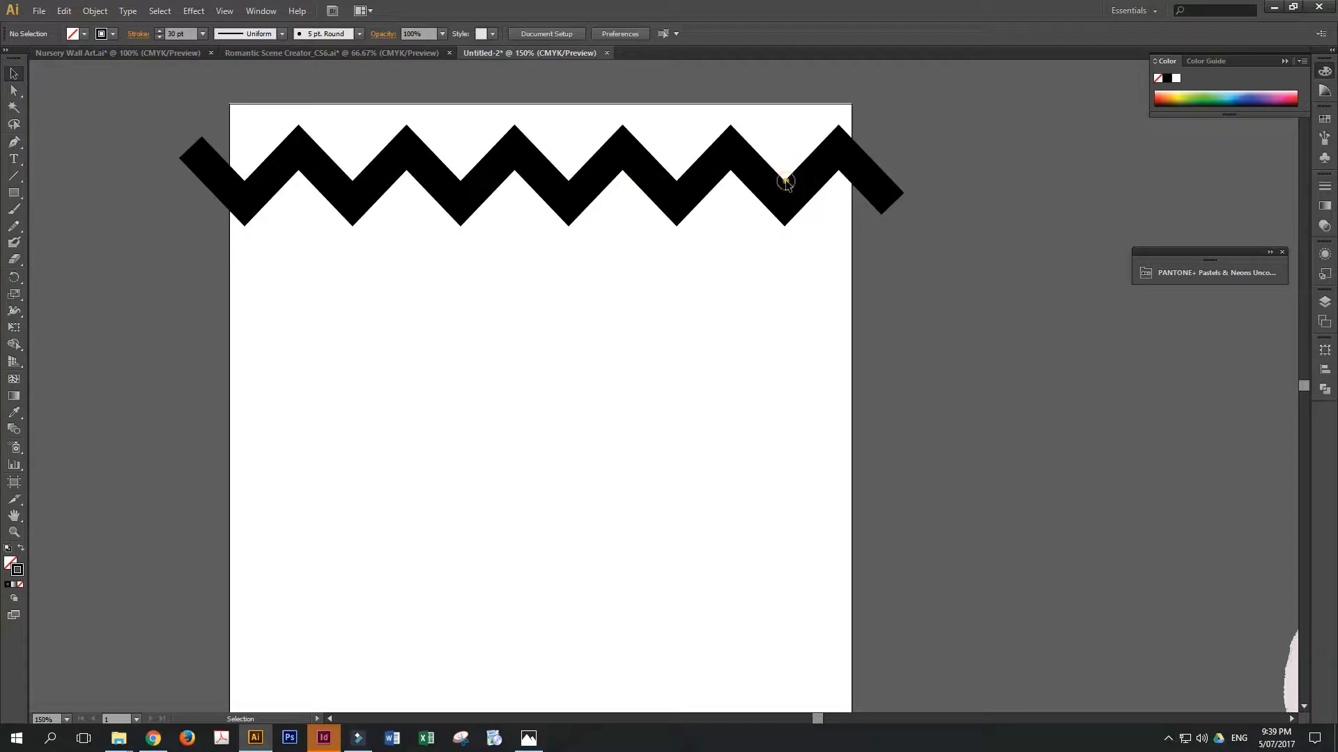
- Thicken the zigzag line's stroke to 40 pt
click(737, 174)
click(174, 33)
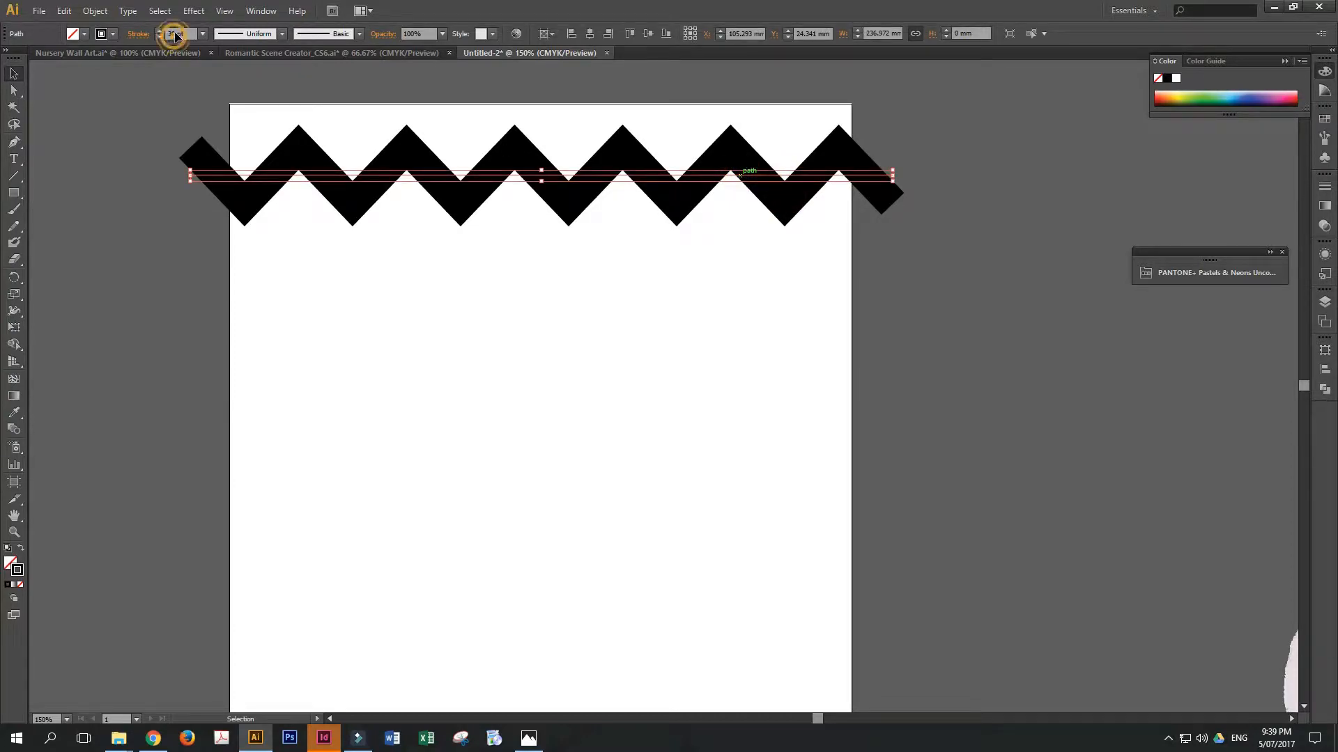
click(174, 33)
text(40)
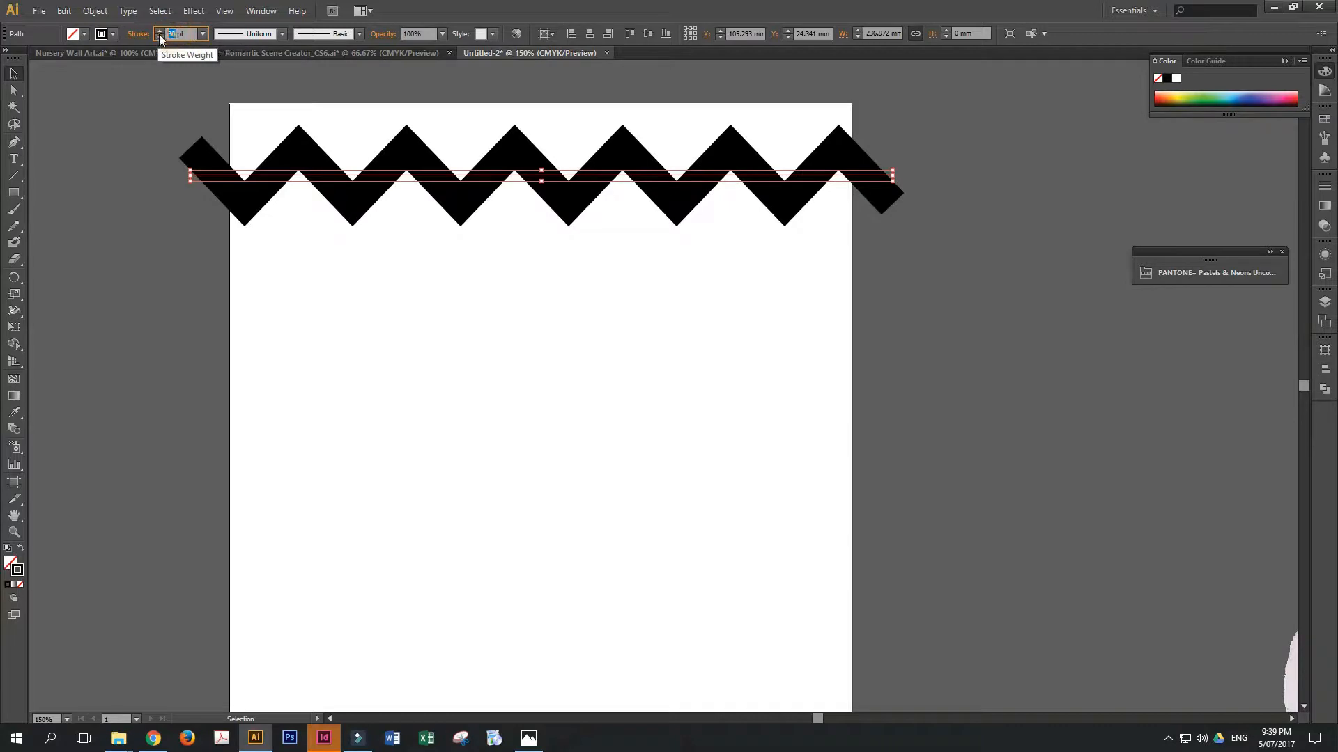
key(Return)
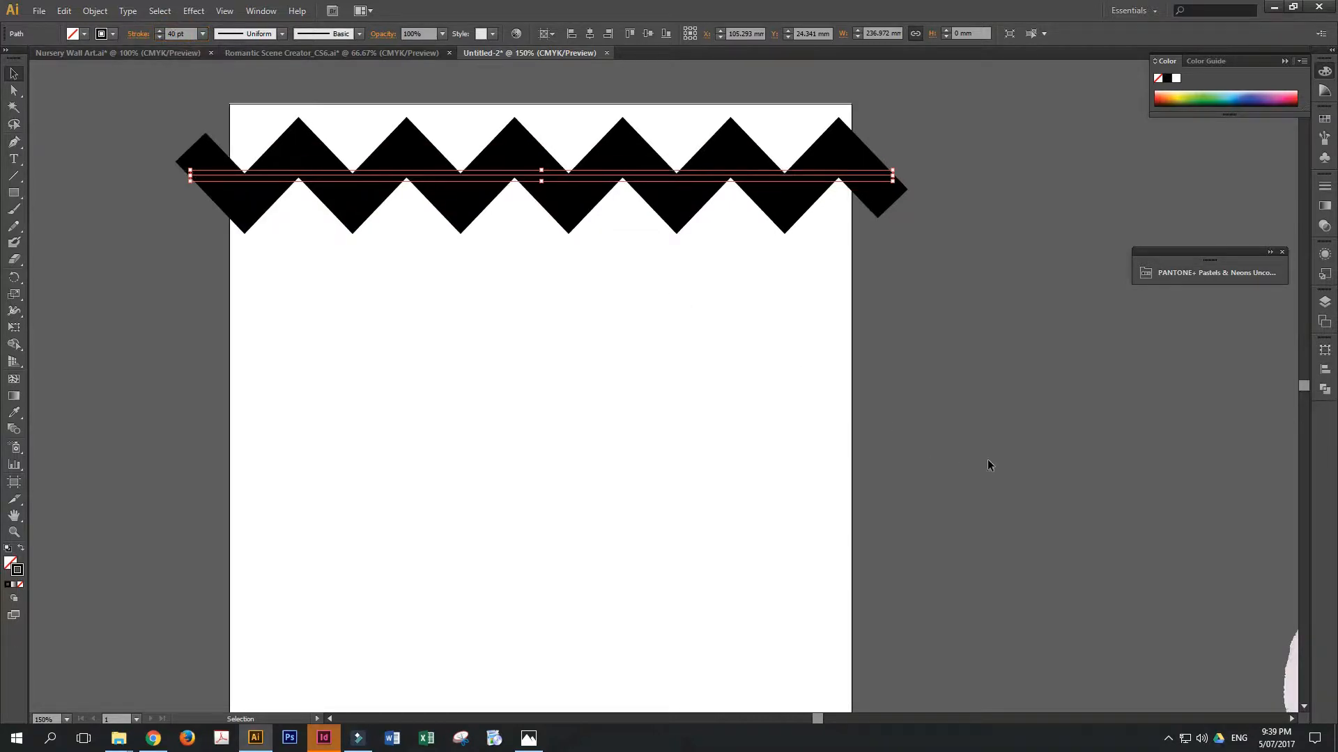
click(989, 462)
- Compare against the finished Nursery Wall Art document and move the zigzag down about 5 mm on the untitled artboard
click(868, 191)
click(863, 164)
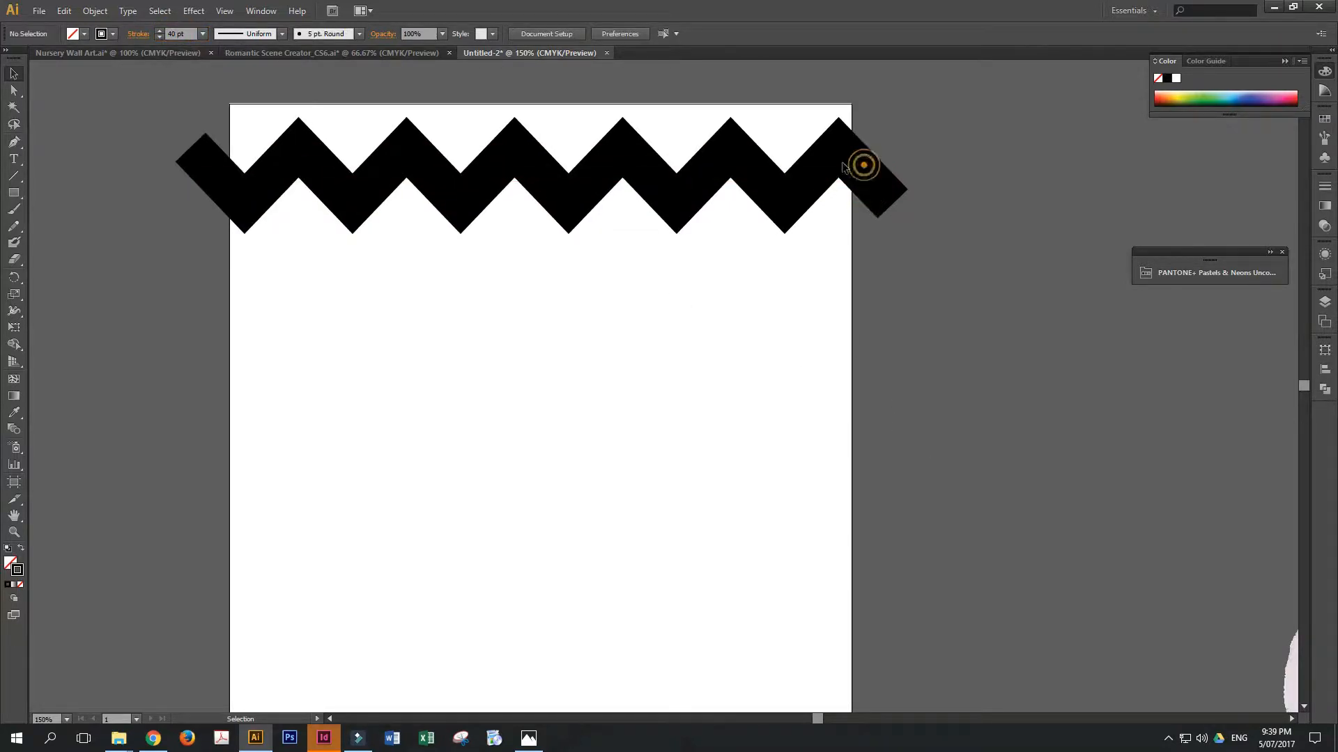
click(816, 186)
click(120, 56)
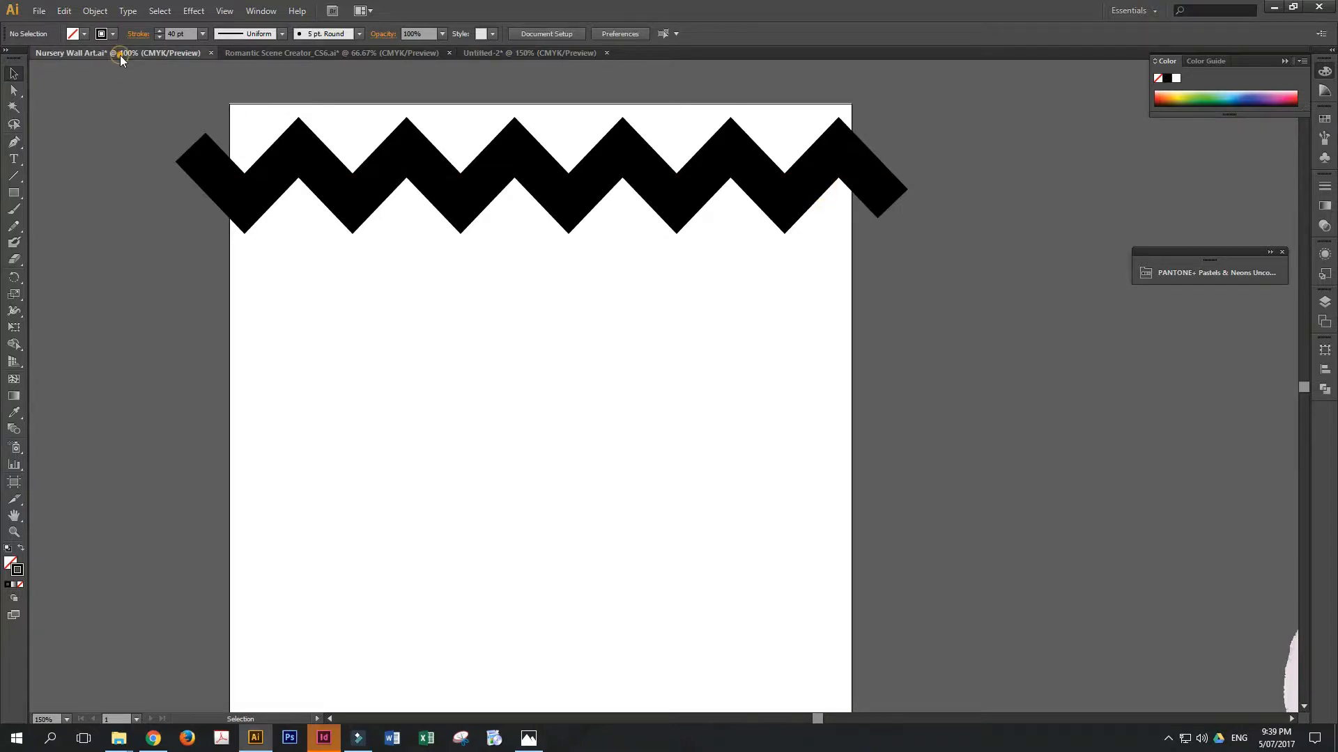
click(304, 55)
click(496, 54)
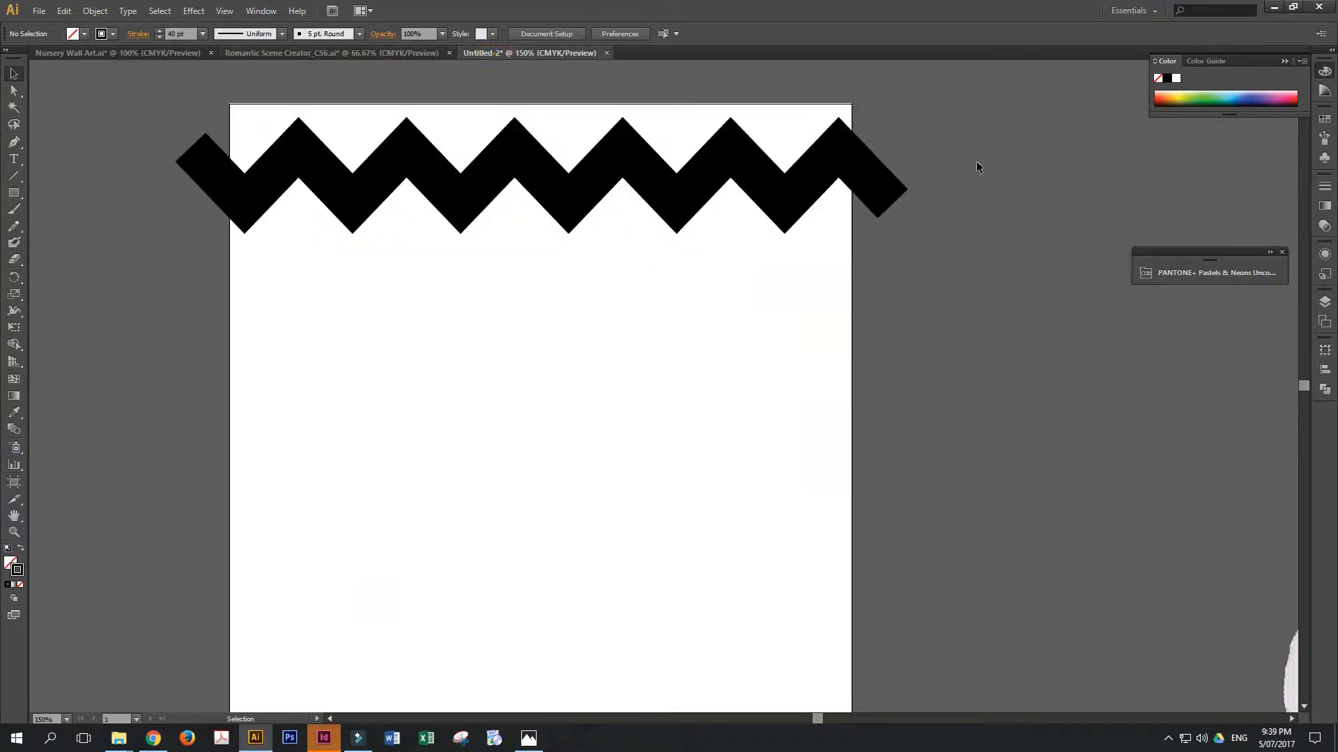
drag(821, 175, 823, 191)
click(946, 211)
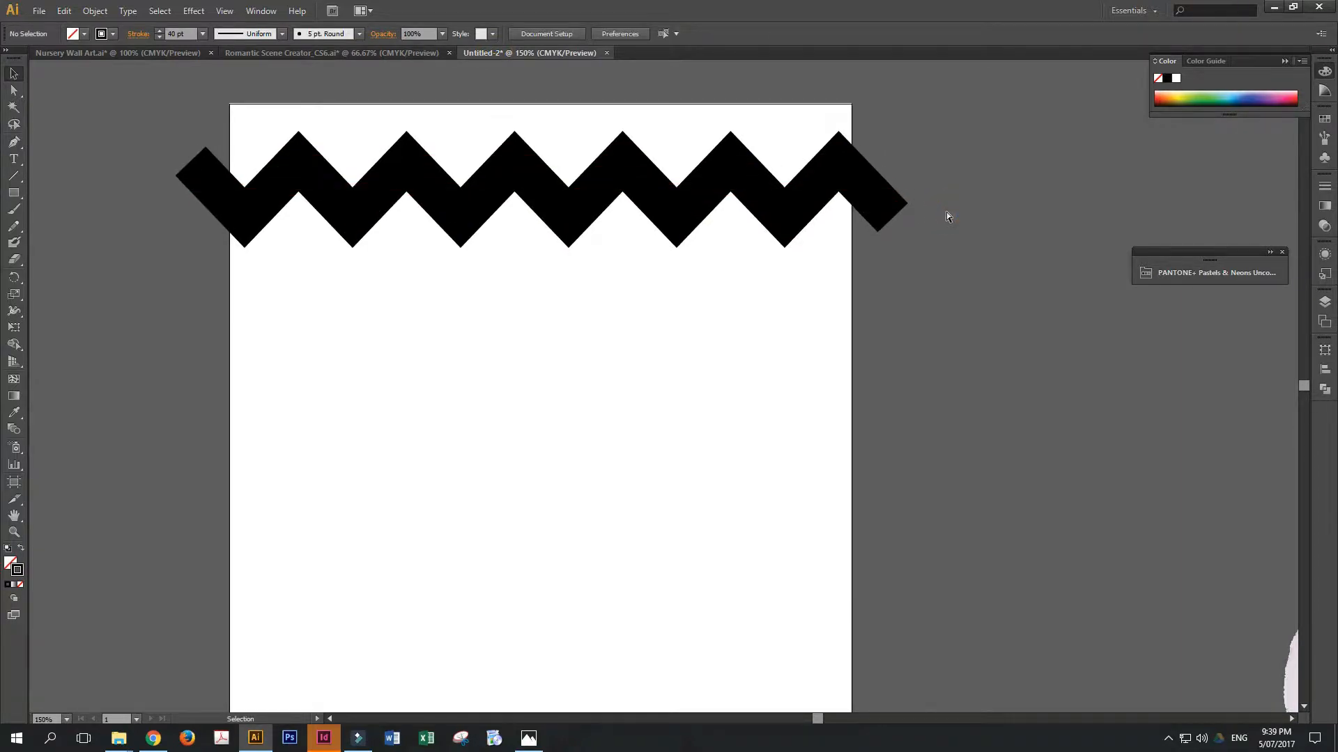
- Convert the zigzag line's stroke into a filled shape with Outline Stroke
key(ctrl+minus)
click(782, 257)
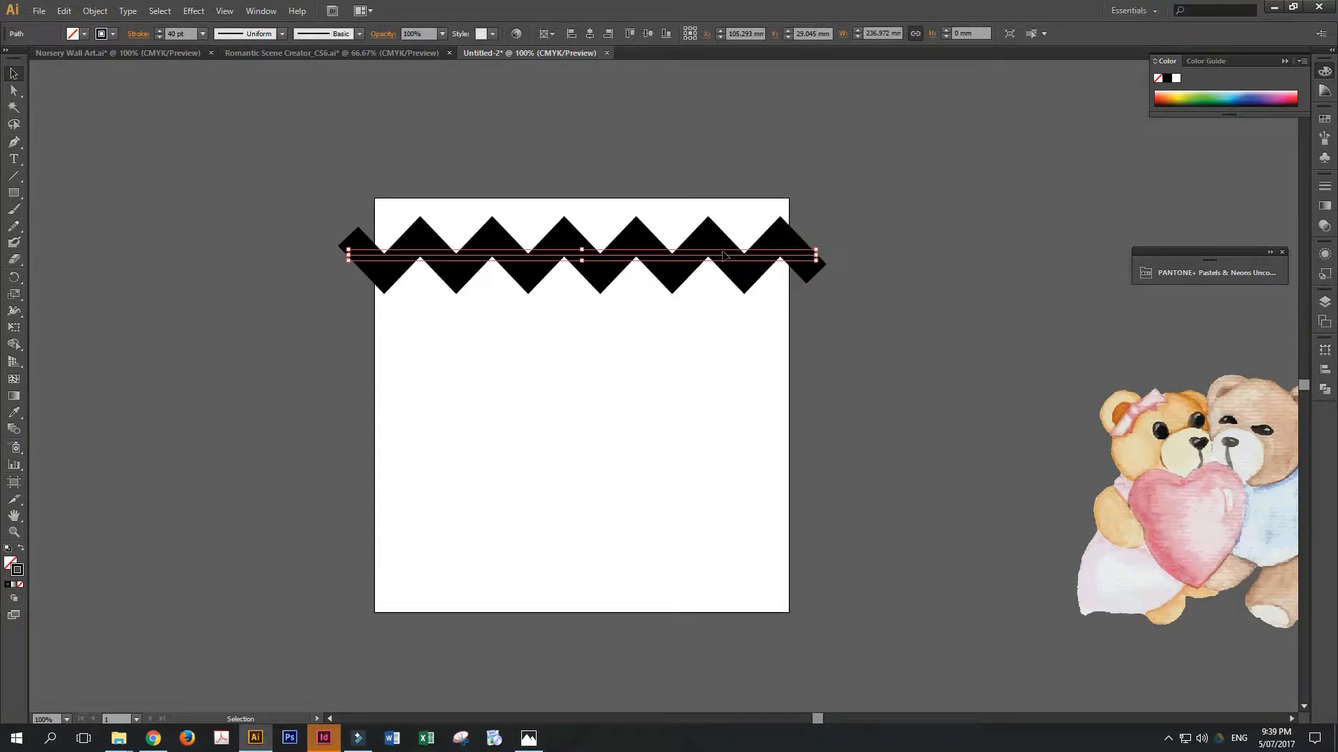
click(447, 179)
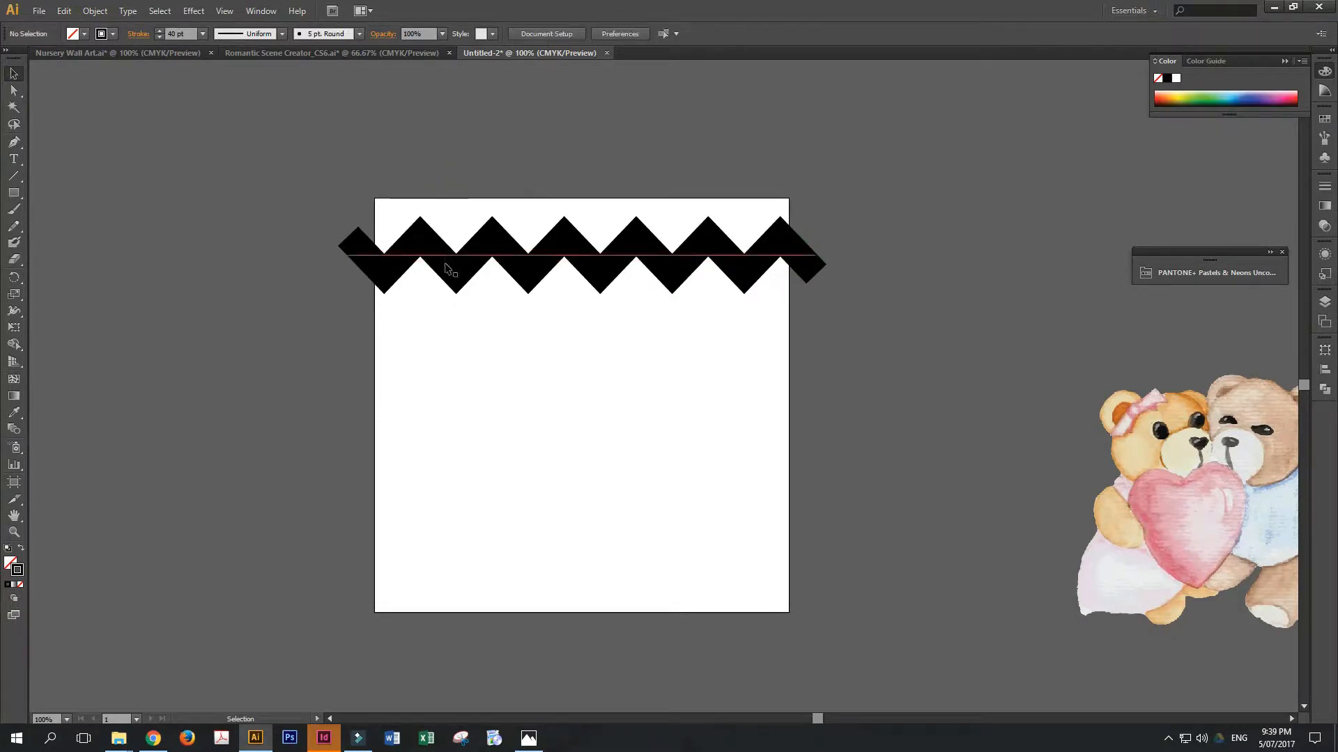
click(448, 257)
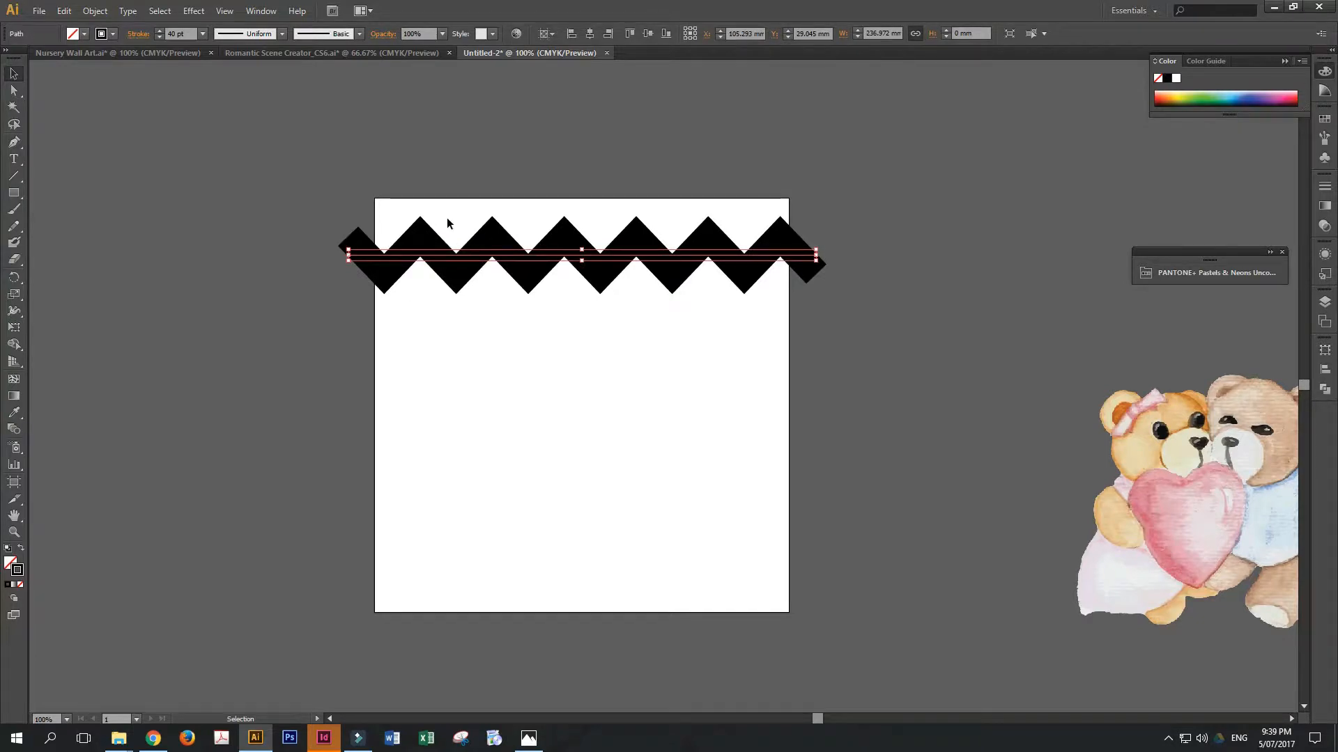
click(93, 11)
mouse_move(128, 290)
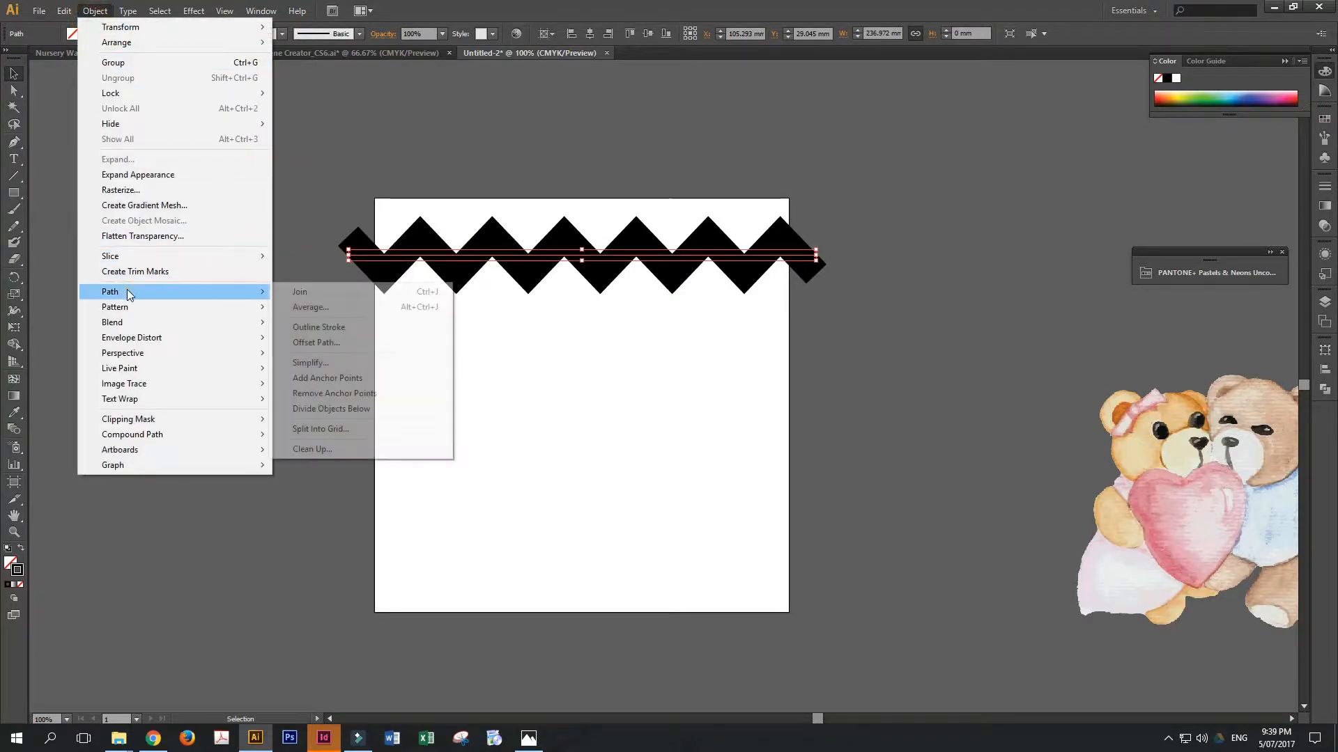
click(345, 329)
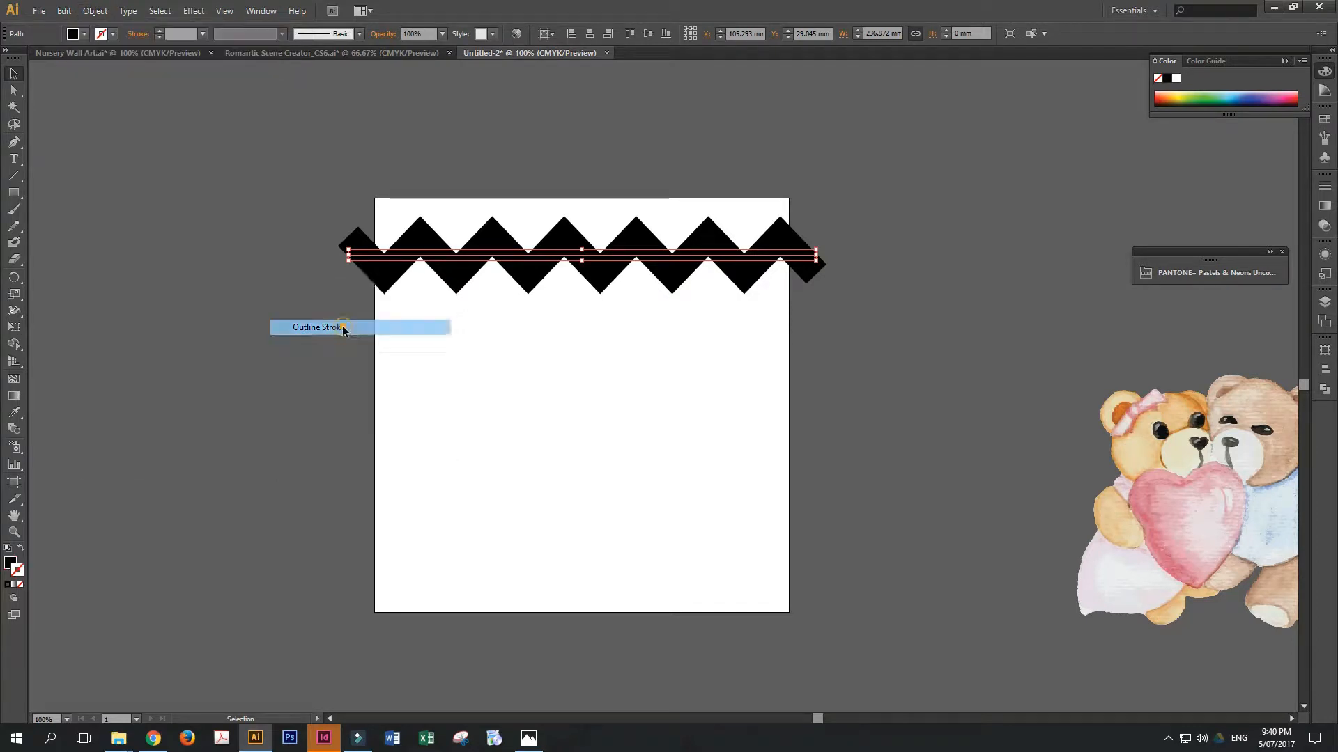
click(943, 277)
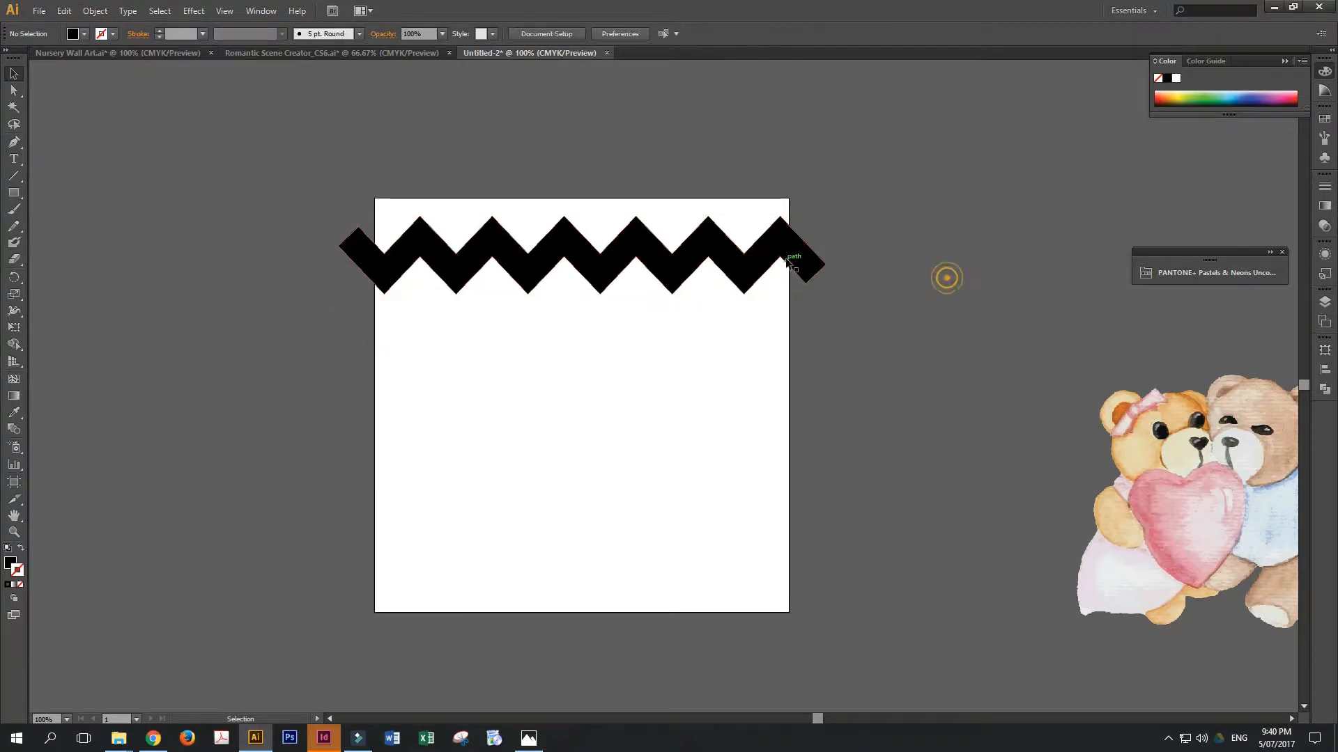
click(785, 257)
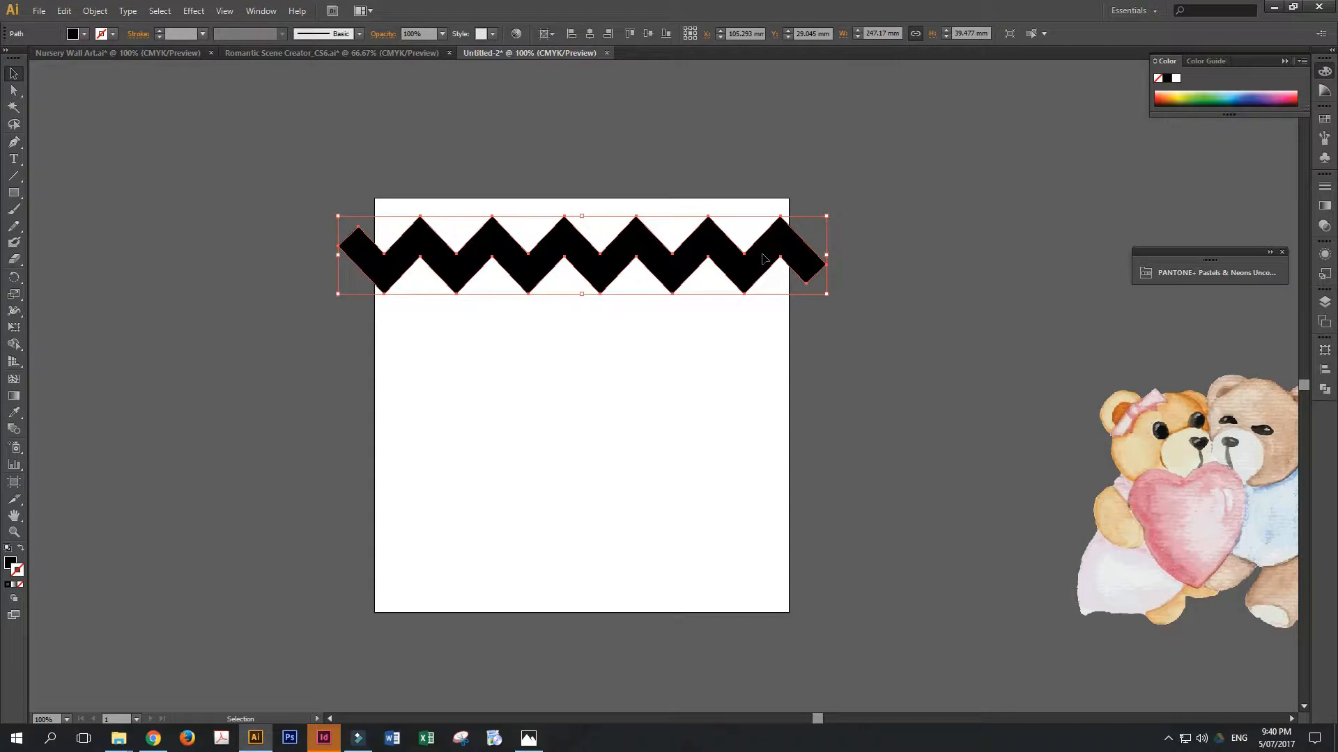
- Examine the chevron rows in the finished Nursery Wall Art document and return to the untitled document
click(857, 198)
click(80, 52)
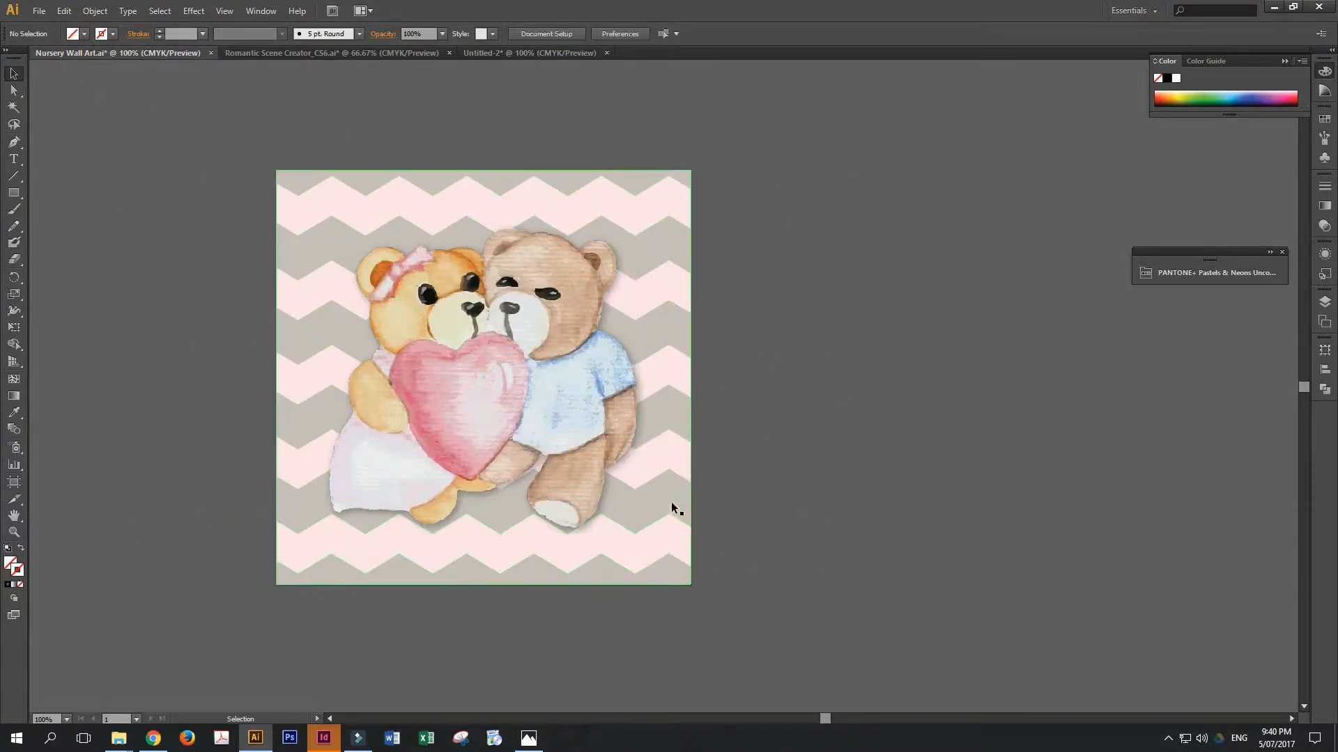
click(331, 49)
click(506, 53)
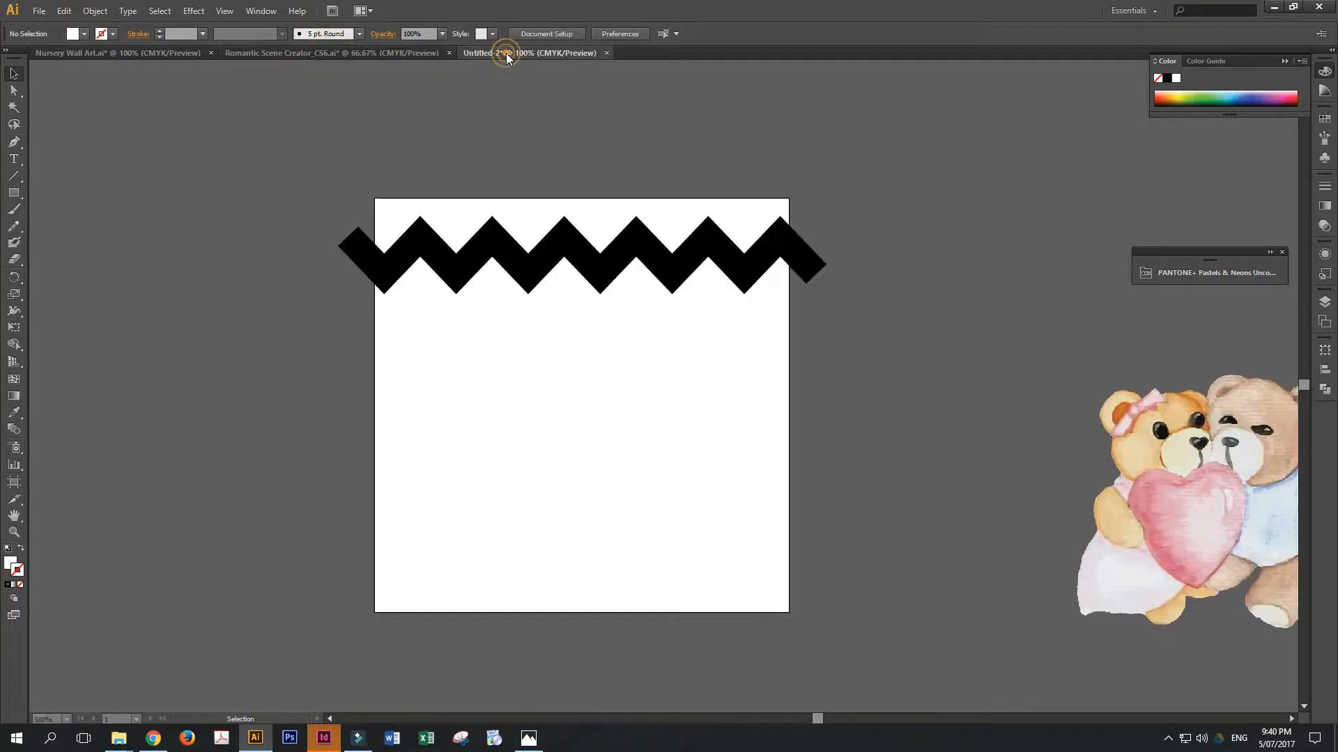
- Duplicate the zigzag straight down by about 43 mm to make a second row
click(889, 220)
click(758, 269)
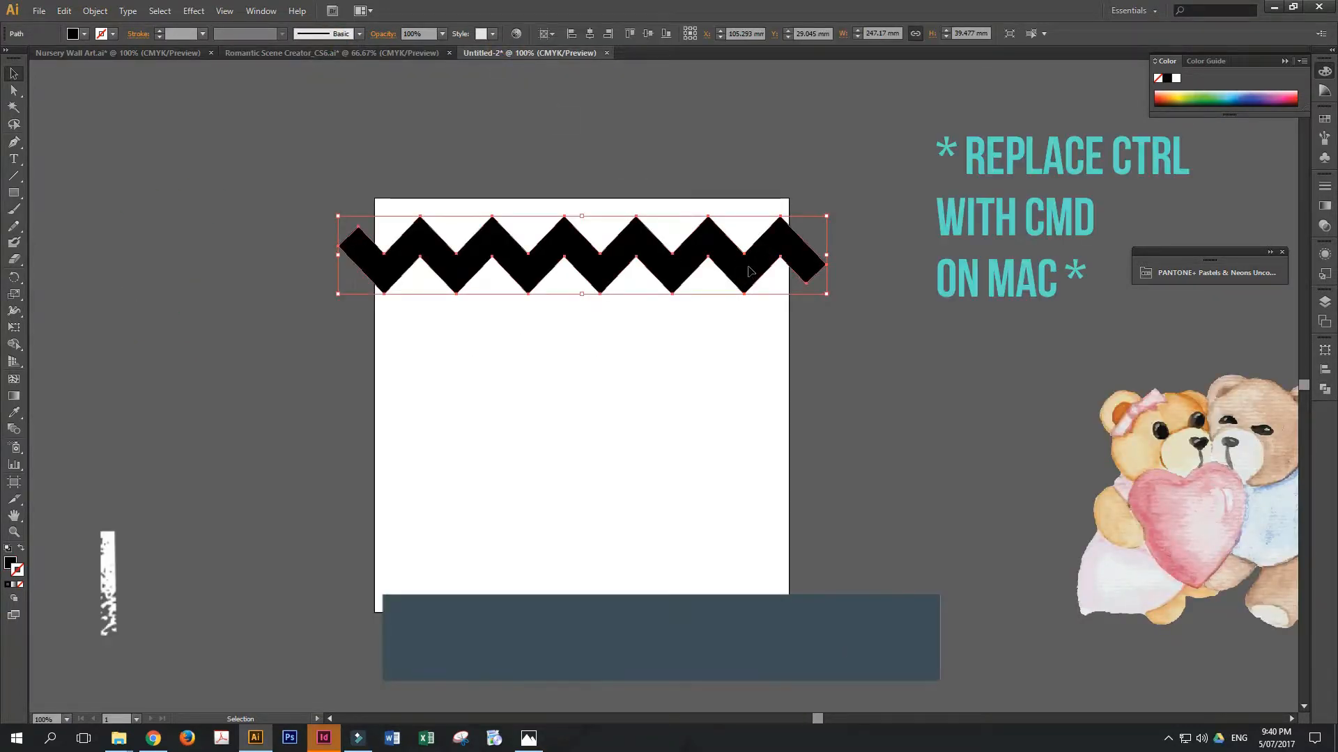
click(848, 383)
click(726, 271)
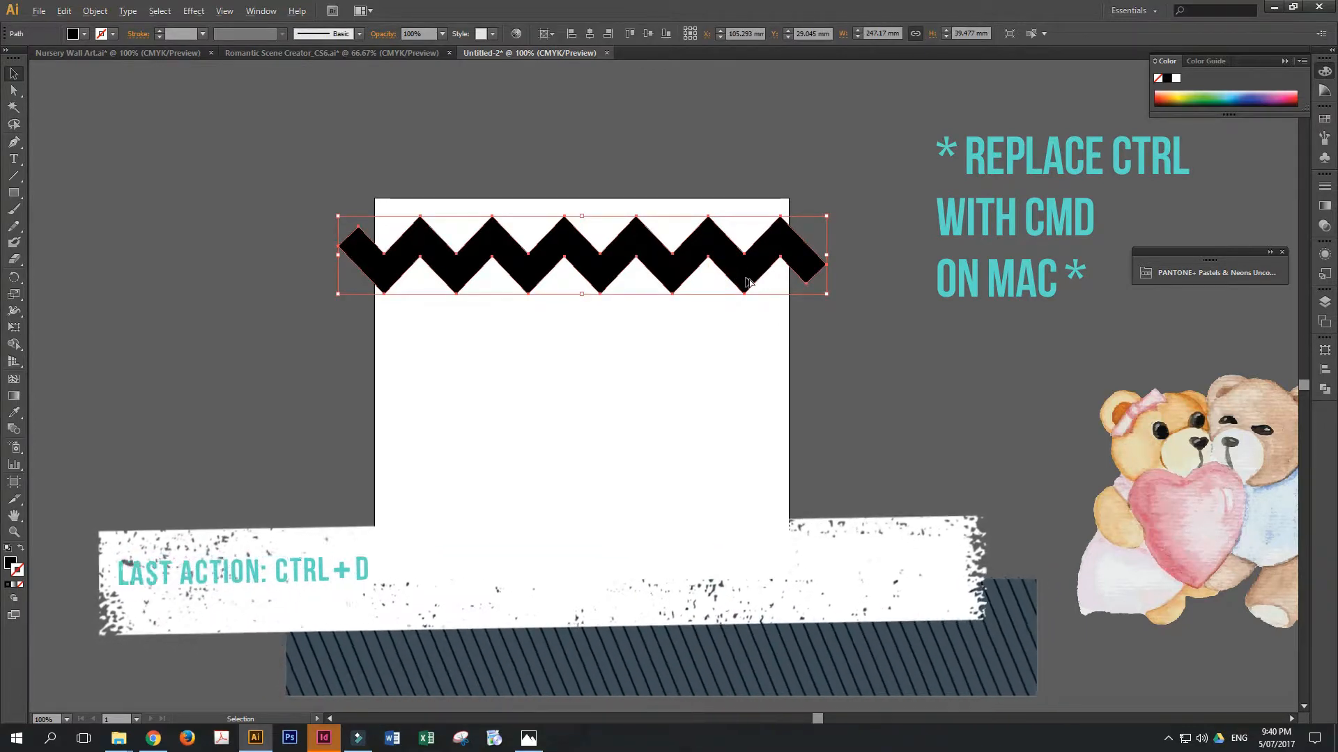
drag(744, 278, 743, 367)
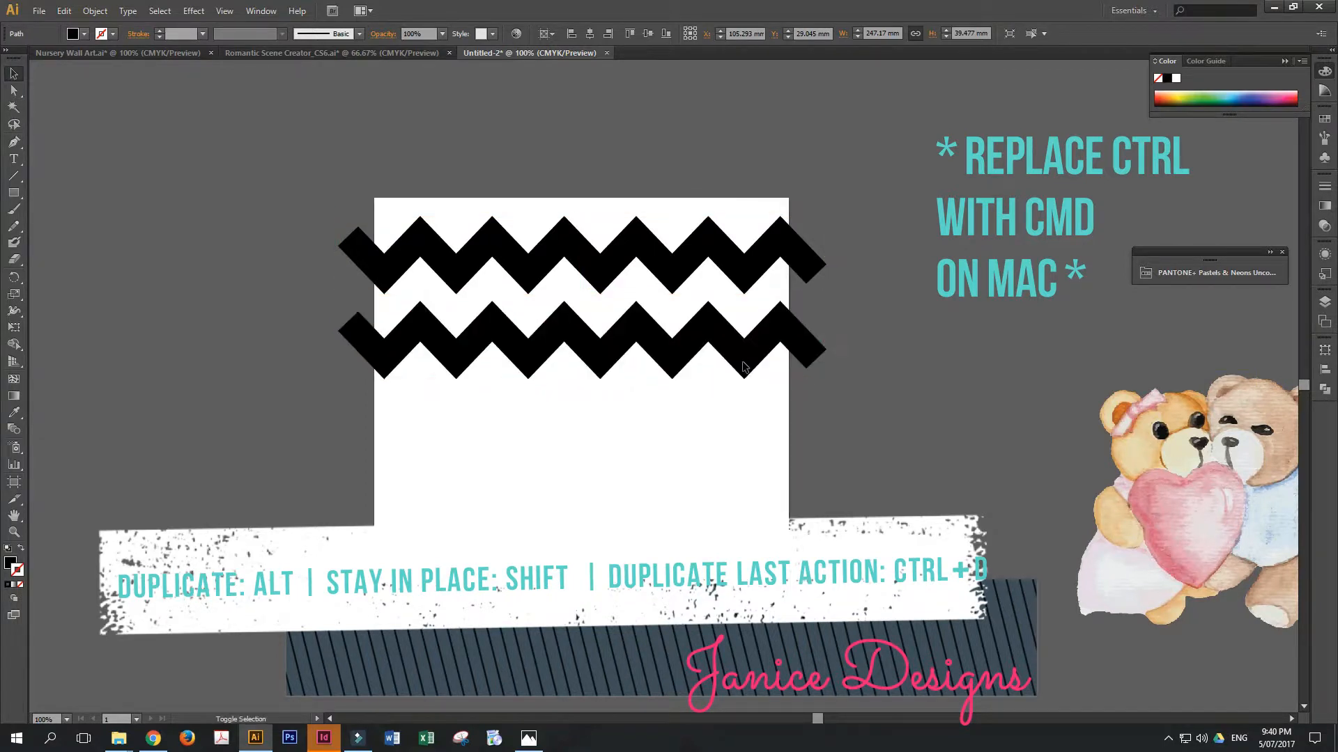
- Repeat the last duplication three times from the second zigzag to fill the artboard down to its lower edge
click(769, 342)
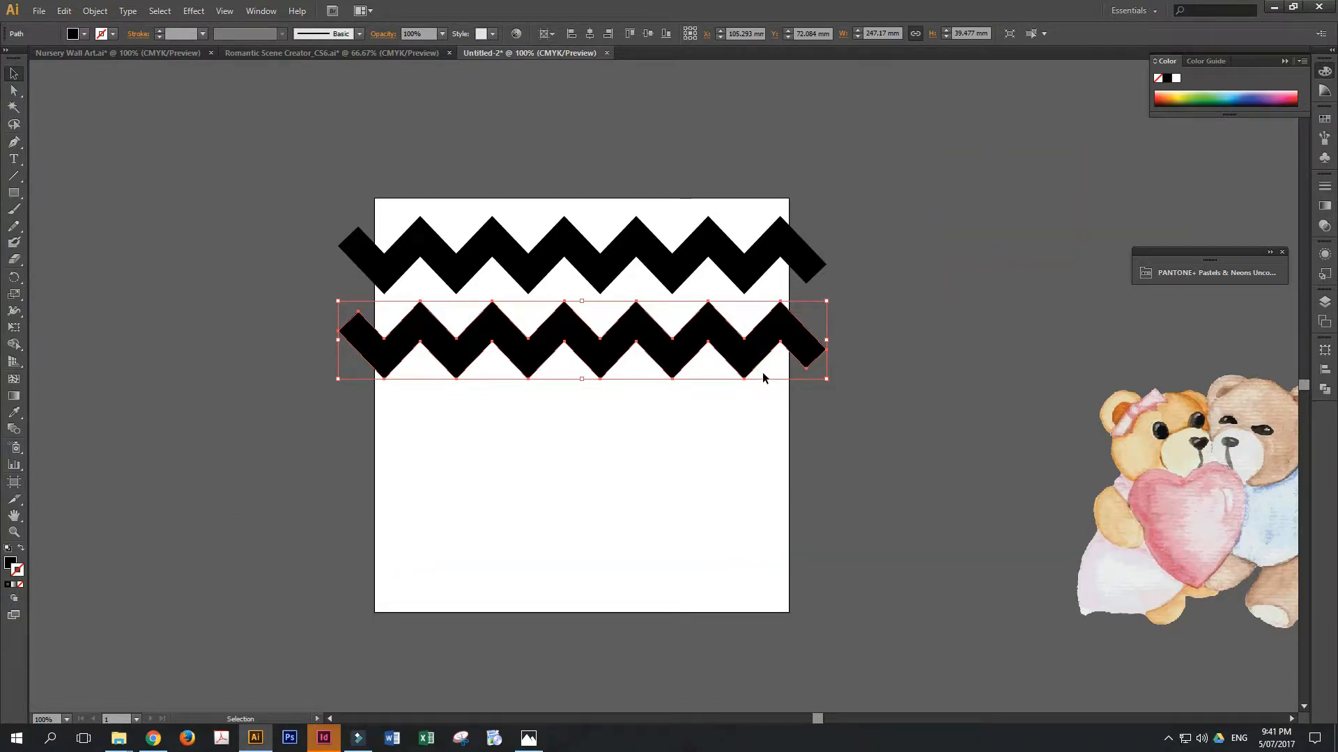
key(a)
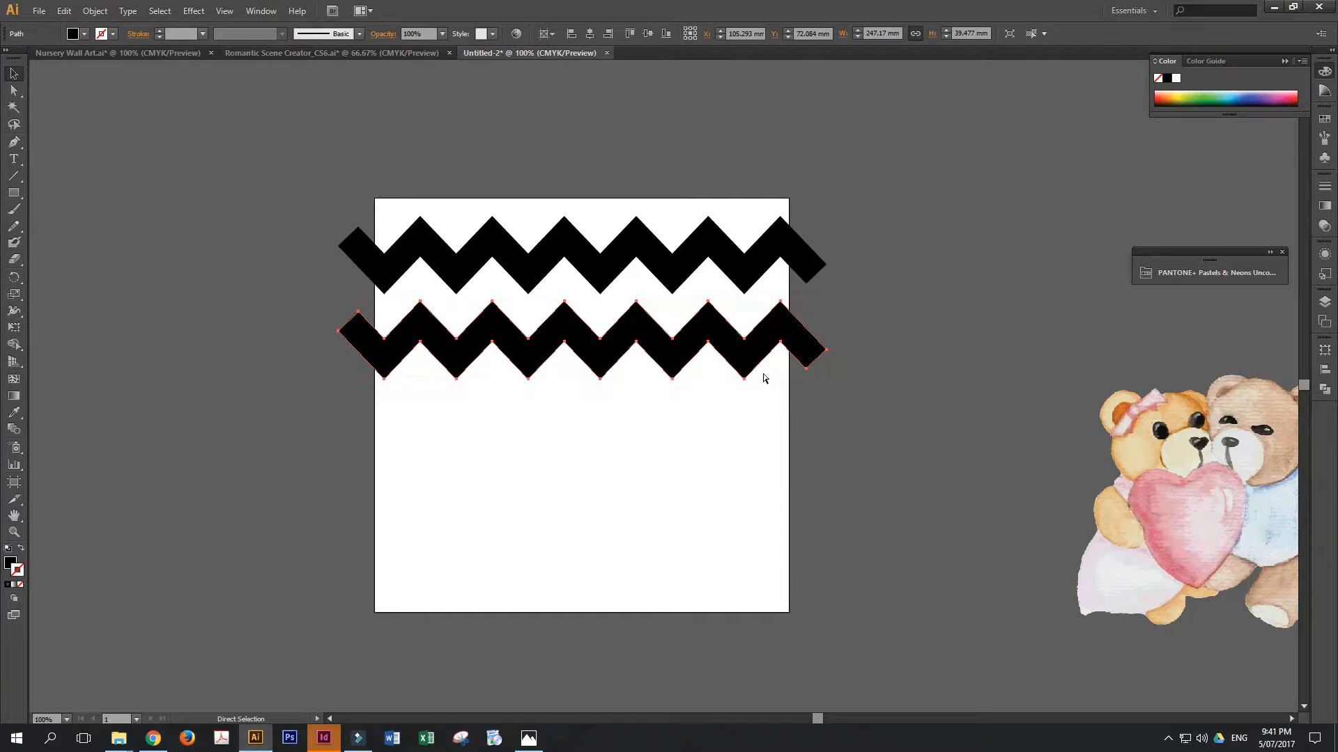
key(v)
key(ctrl+d)
key(ctrl+d)
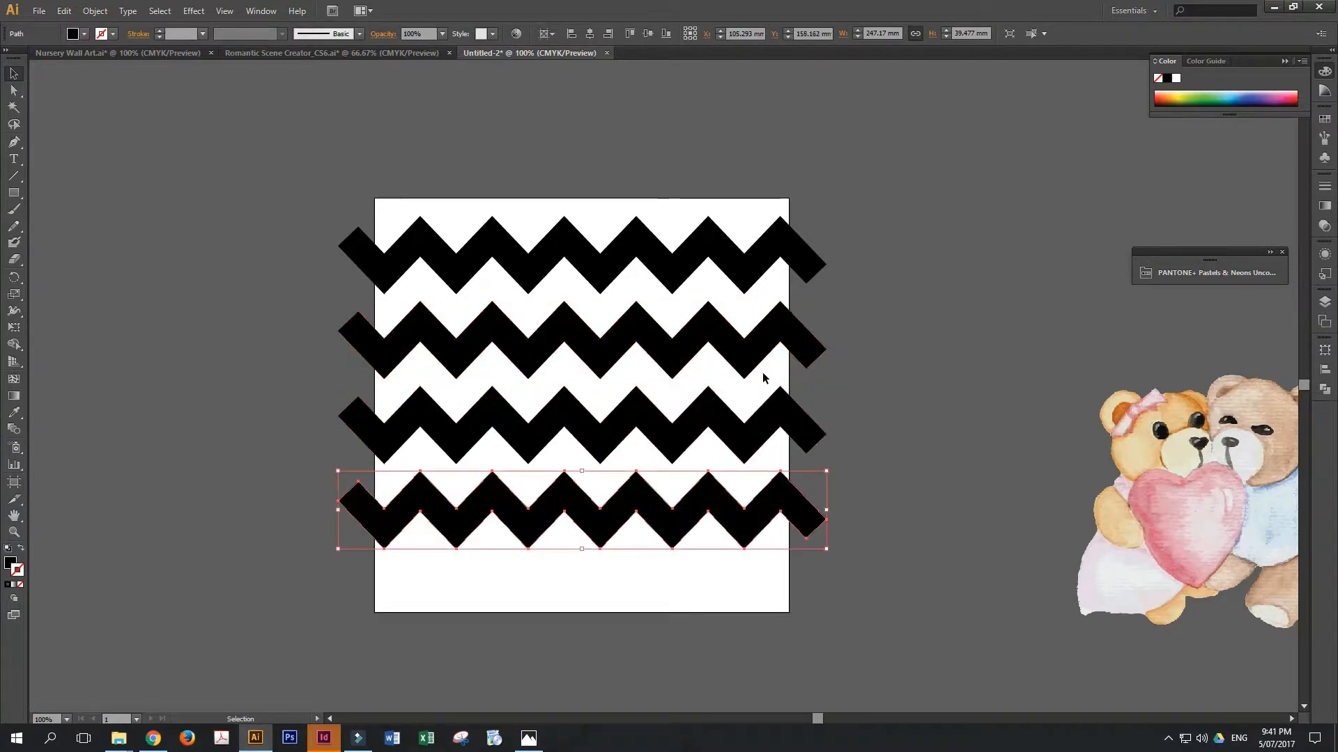
key(ctrl+d)
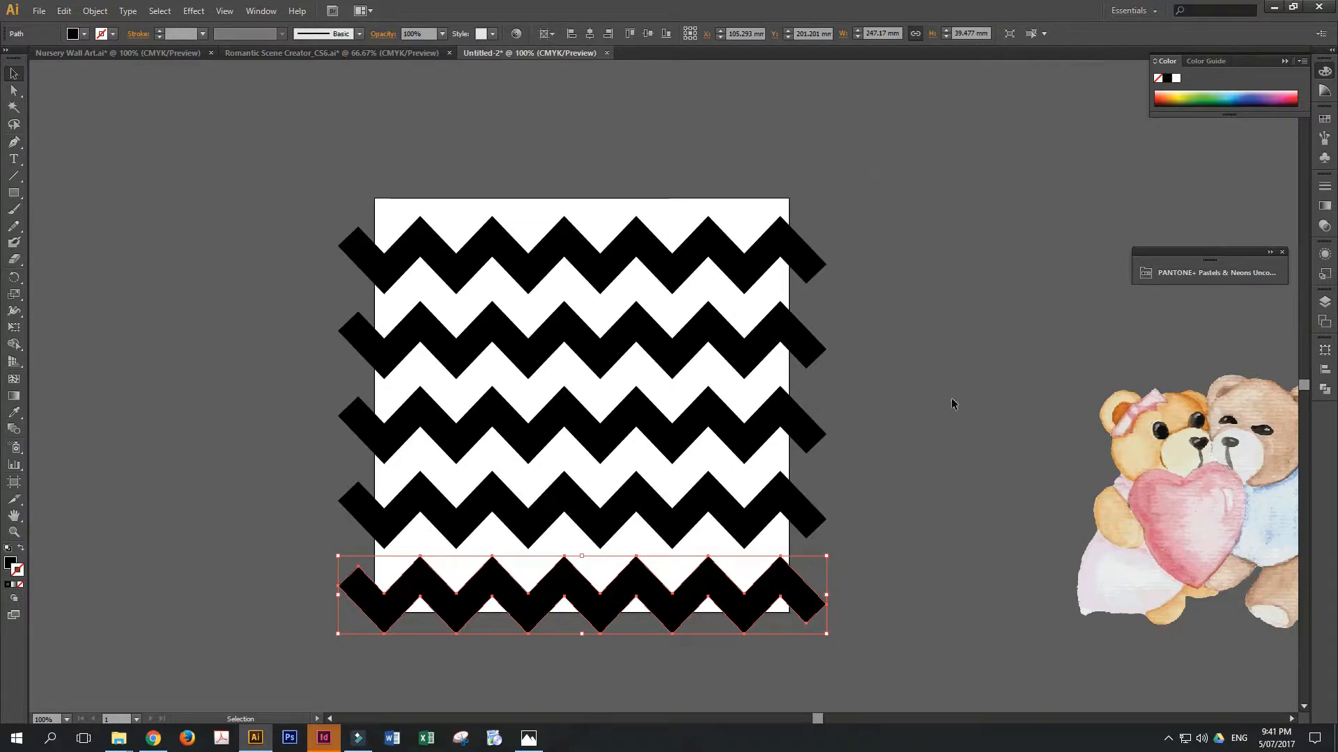
- Group all five zigzag rows into one object
click(913, 314)
key(ctrl+a)
click(796, 265)
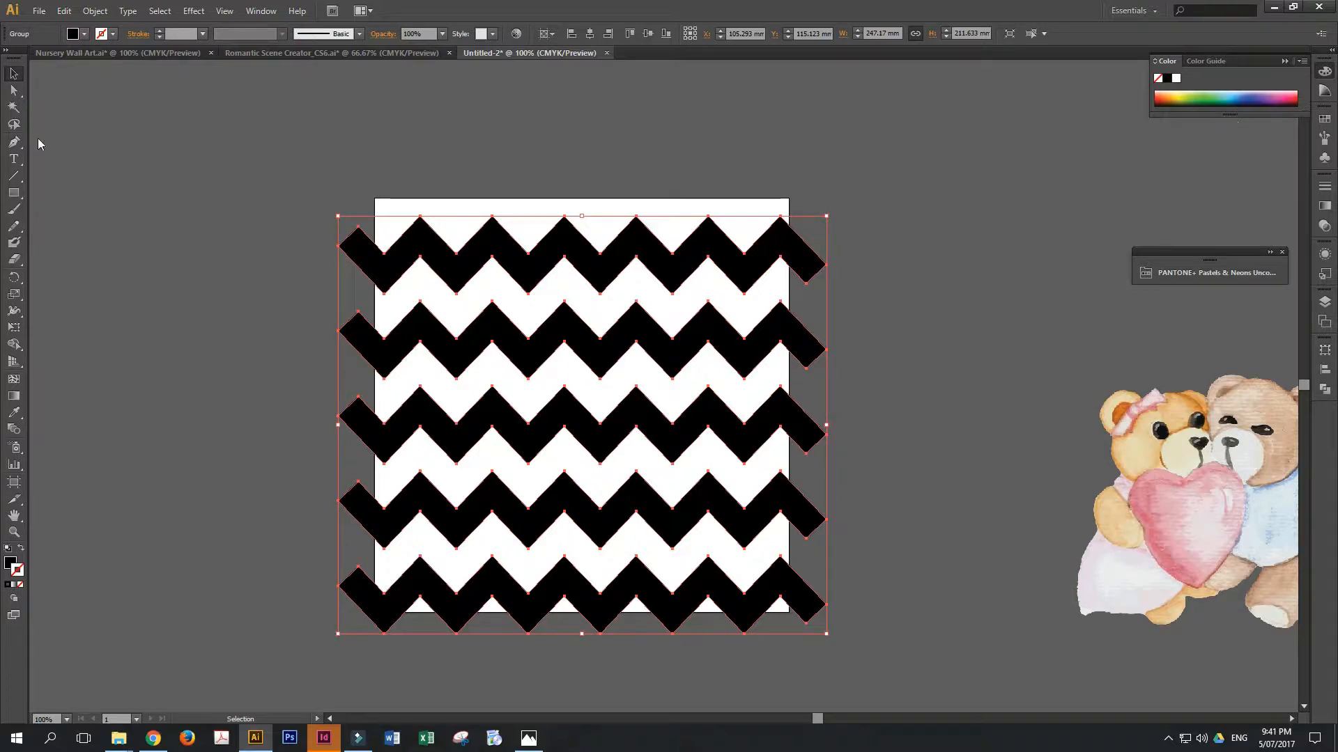
- Open the PANTONE+ Pastels & Neons Uncoated color book as a swatch library
click(1326, 123)
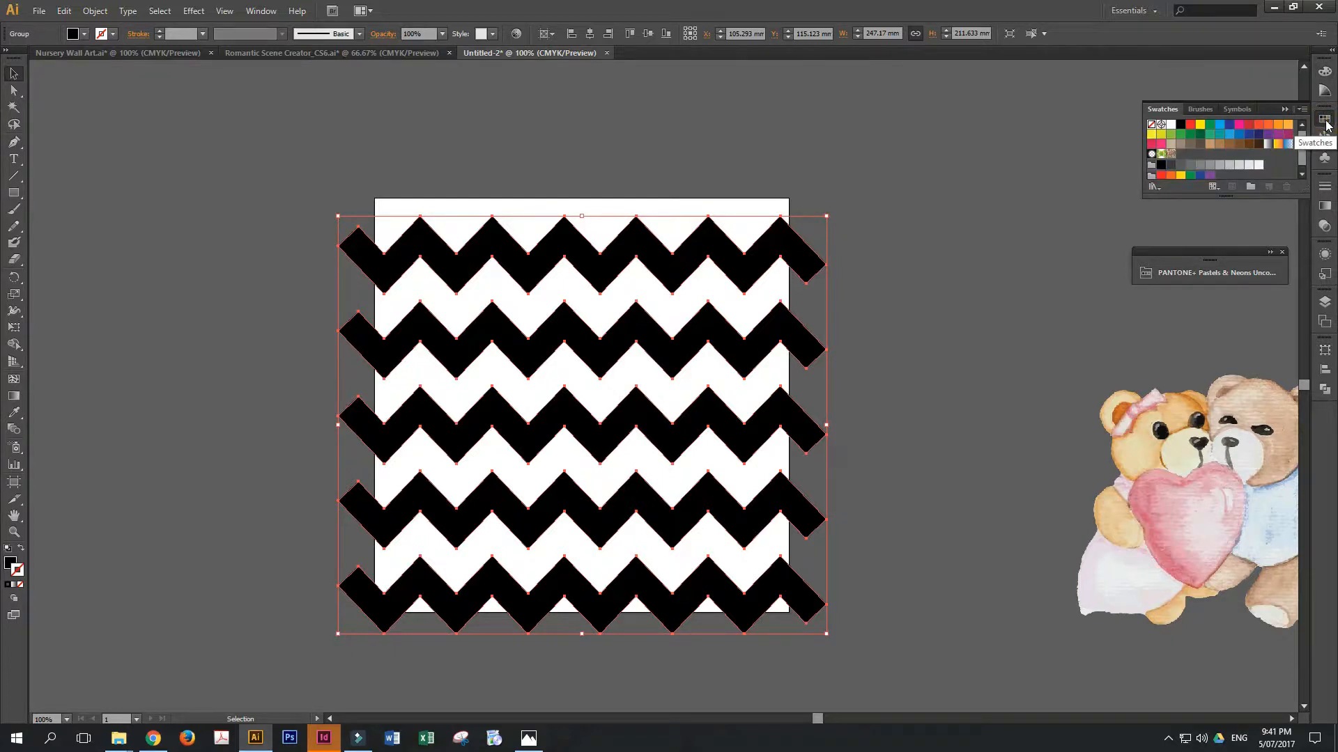
click(1303, 109)
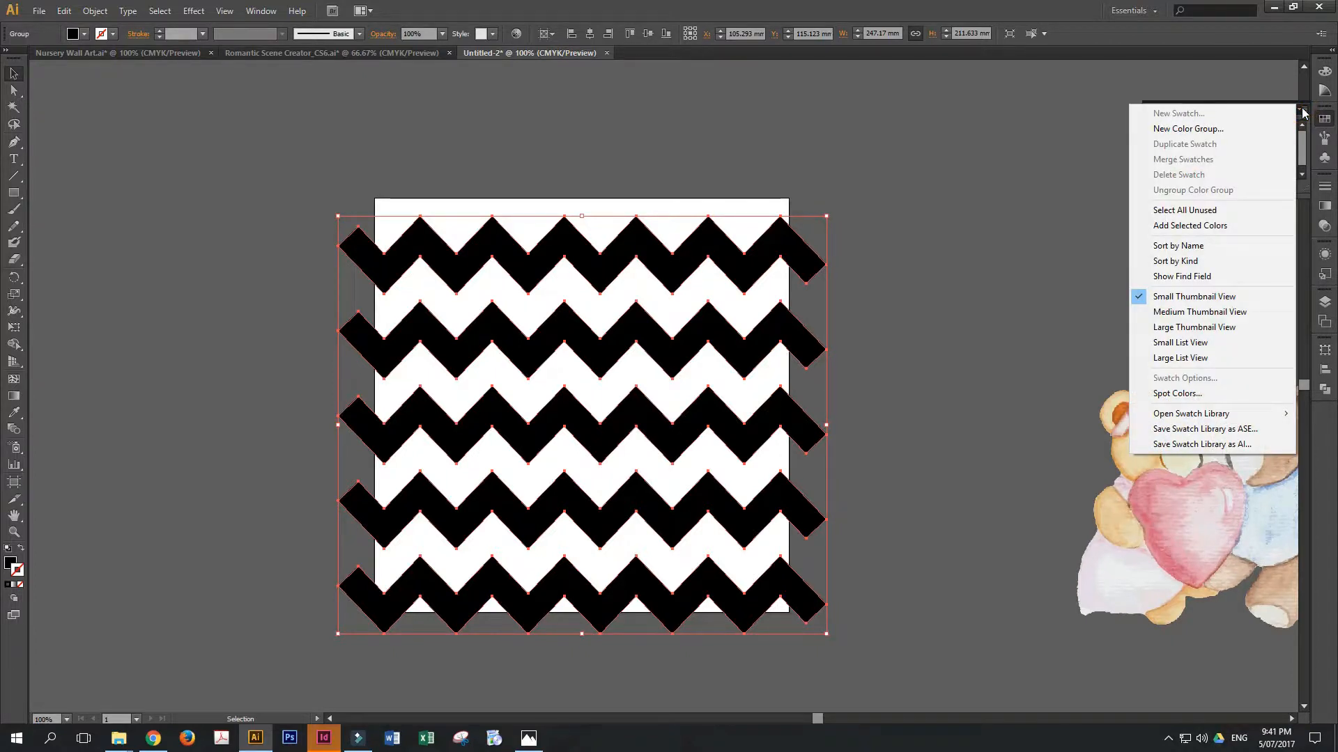
mouse_move(1211, 417)
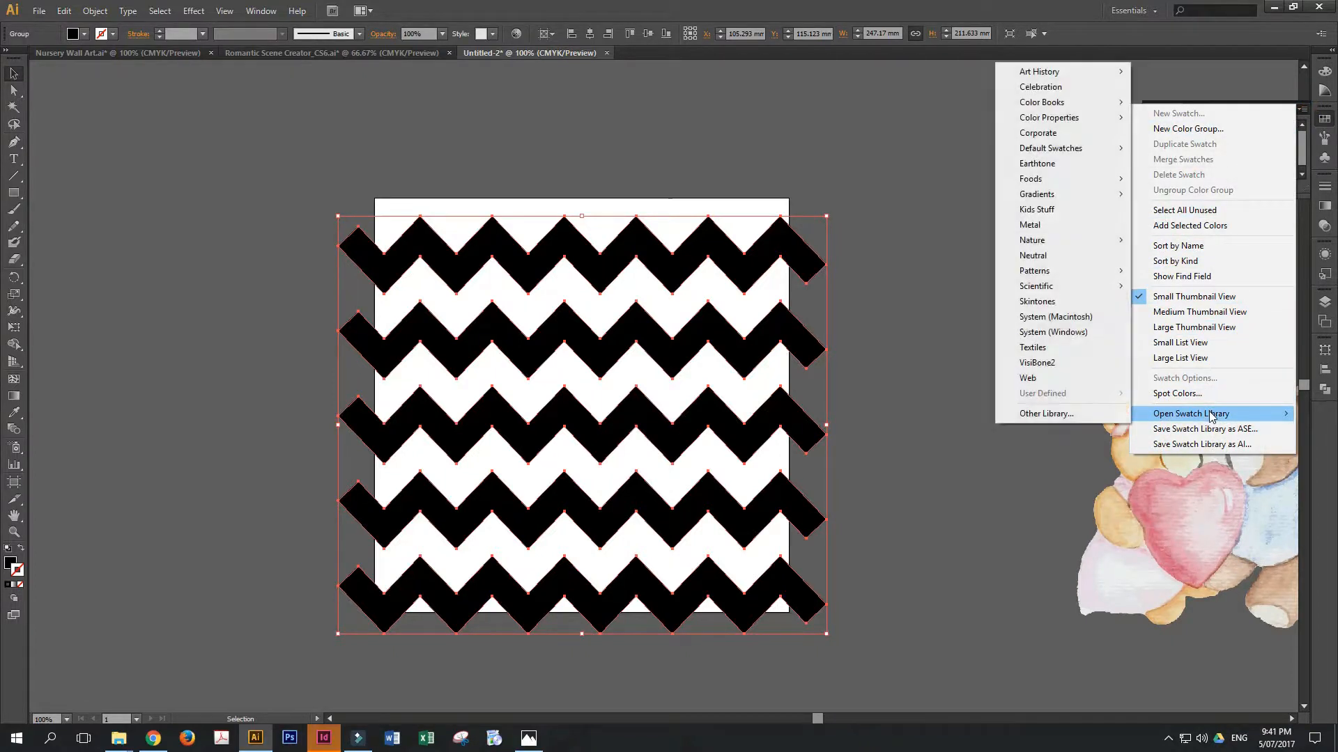
click(1066, 104)
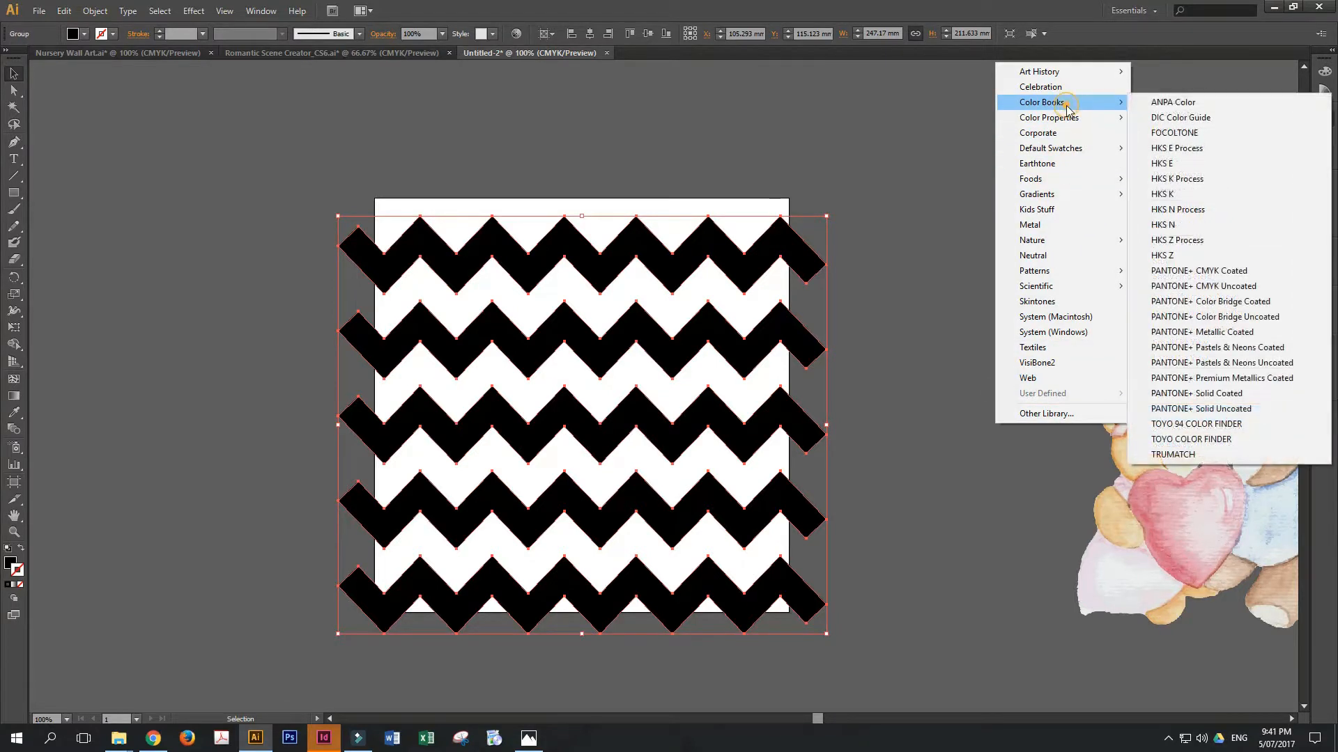
click(1230, 362)
click(1227, 365)
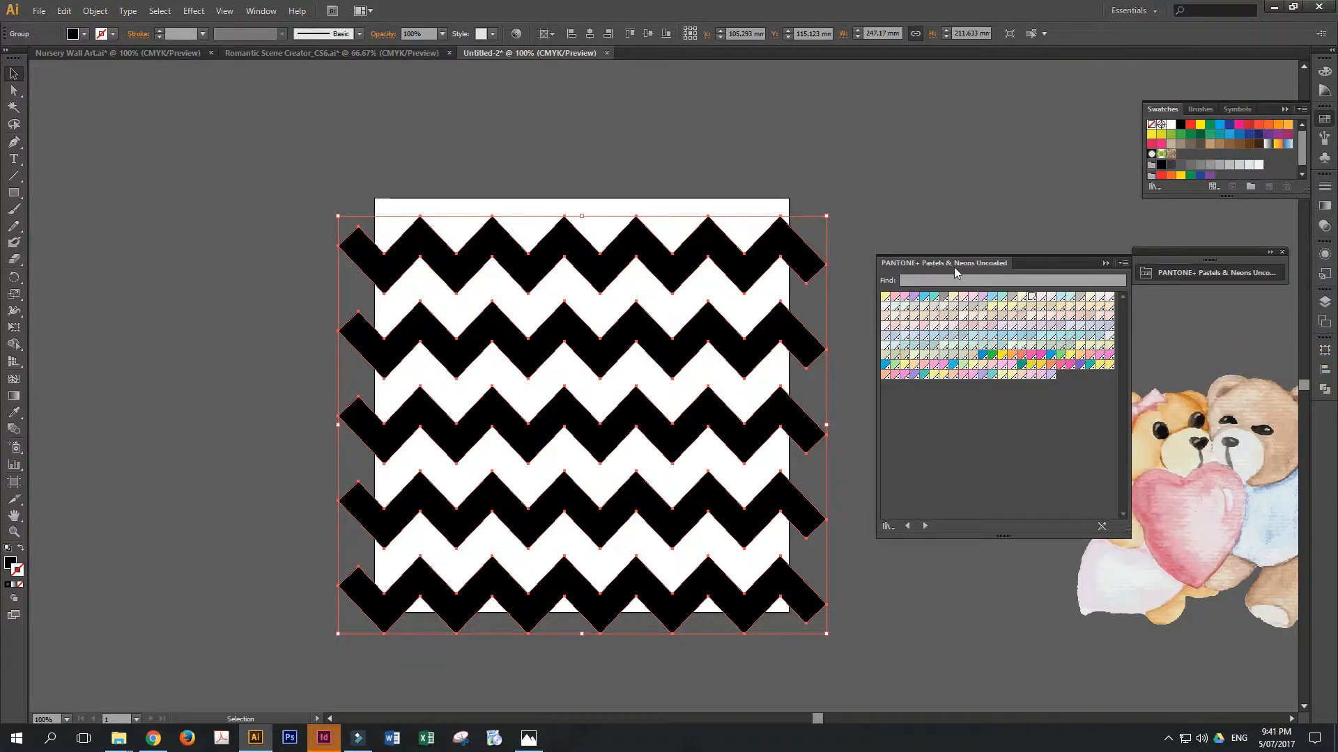
click(860, 183)
click(806, 254)
click(1033, 299)
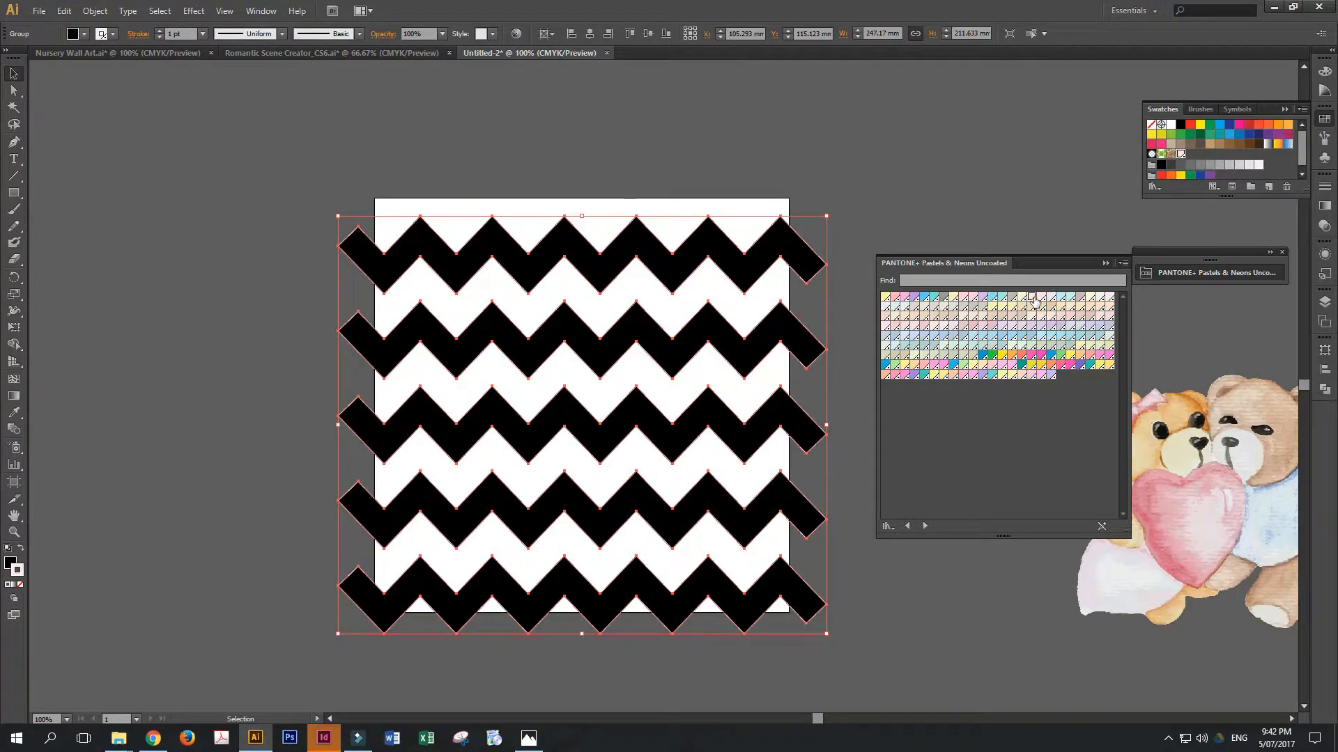
key(ctrl+z)
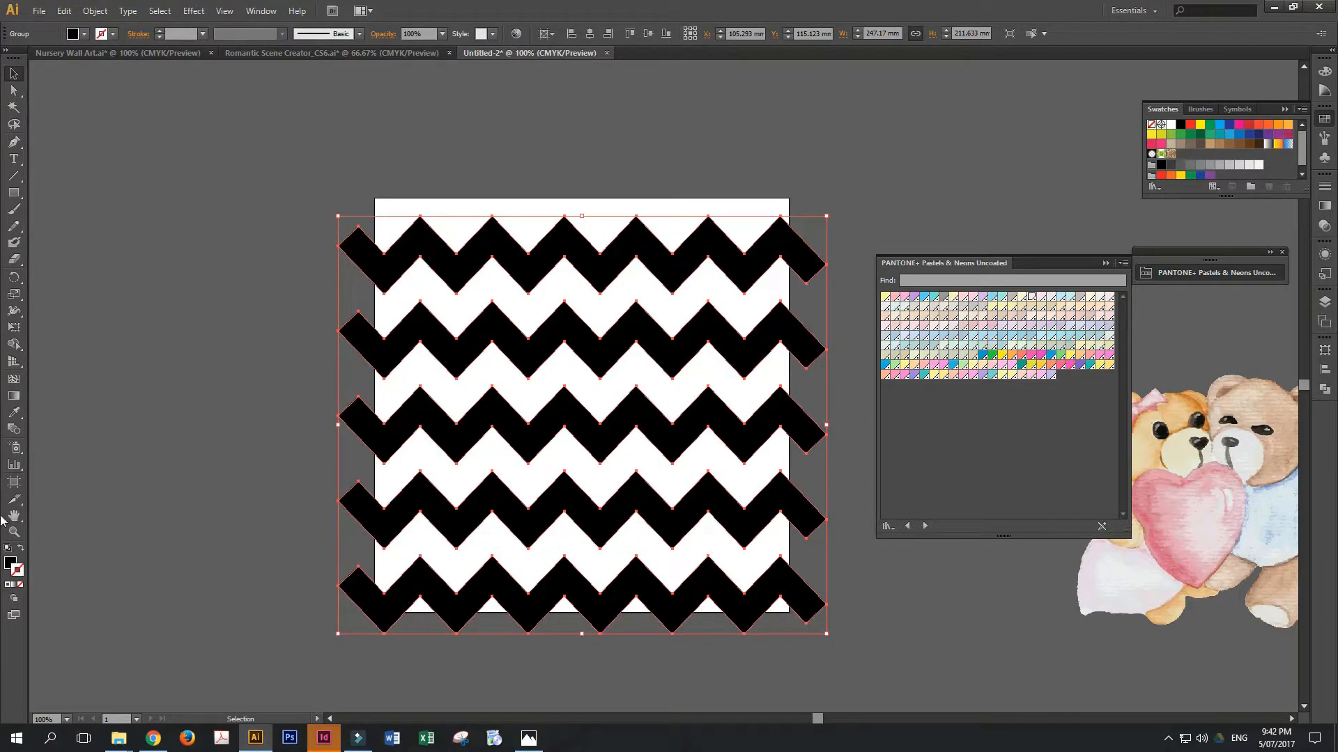
- Fill the grouped zigzags with the pale pink PANTONE 9280 U swatch and deselect them
click(10, 564)
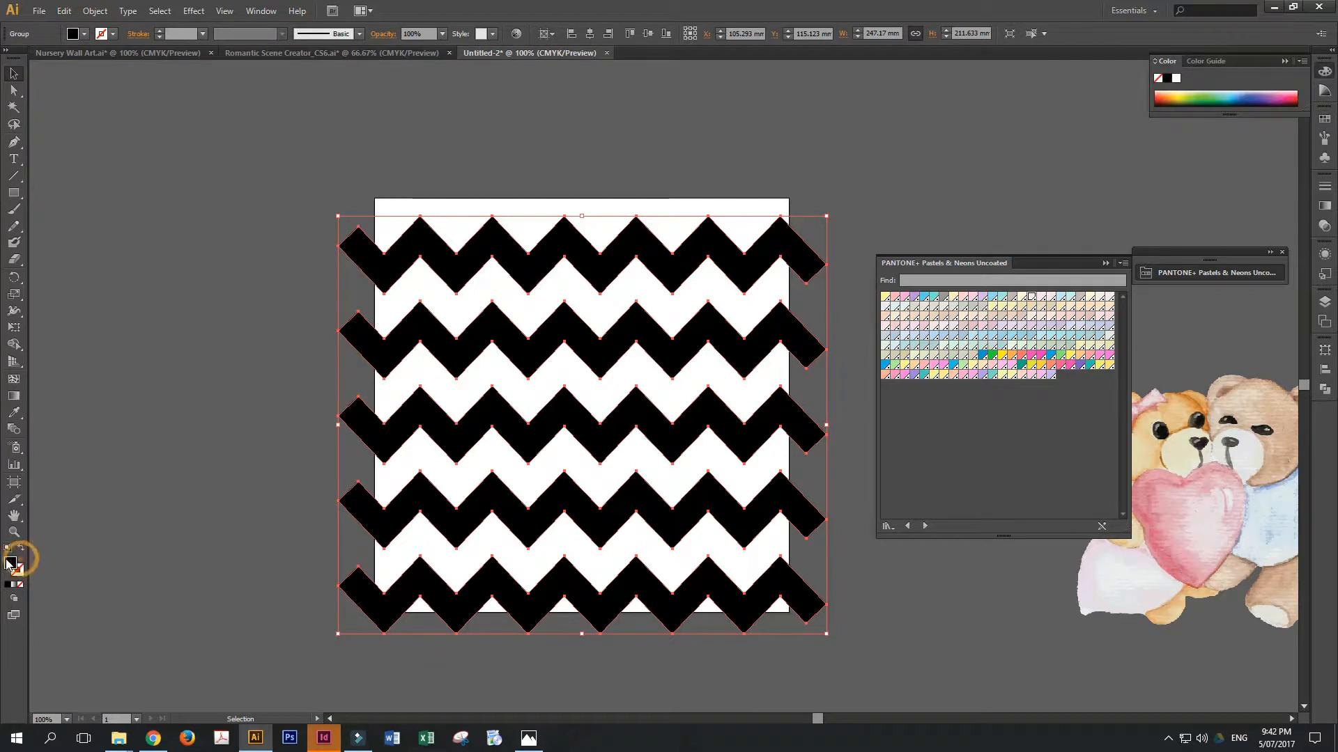
click(1030, 299)
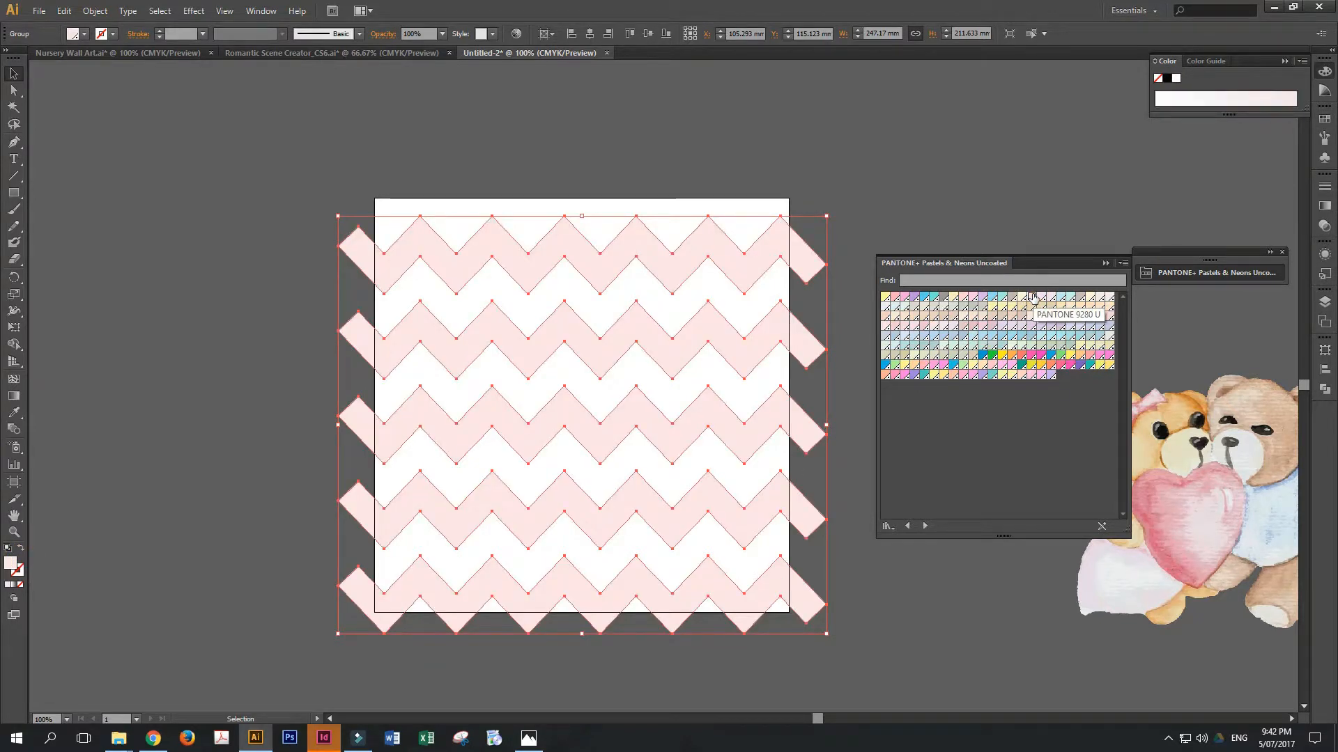
click(721, 165)
click(728, 195)
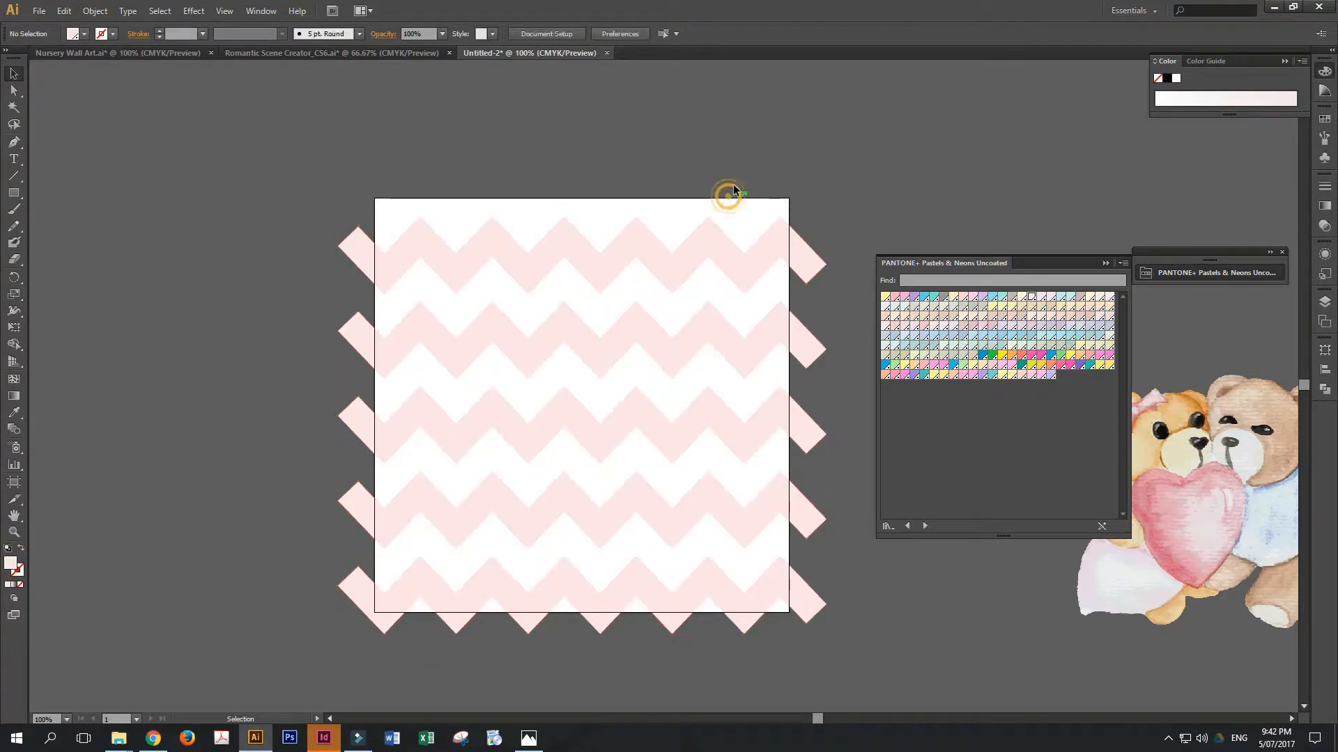
click(735, 161)
click(737, 199)
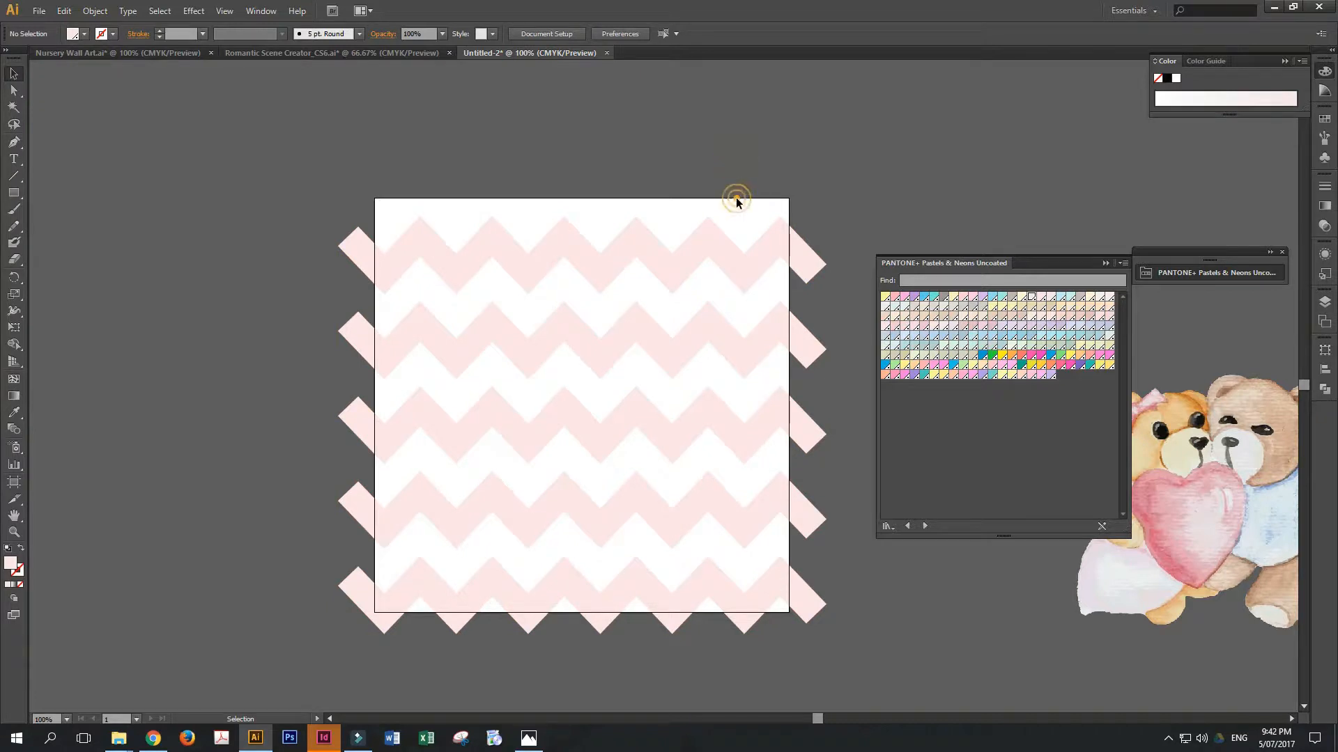
- Draw a square covering the whole artboard and set its width and height to 210 mm
click(14, 192)
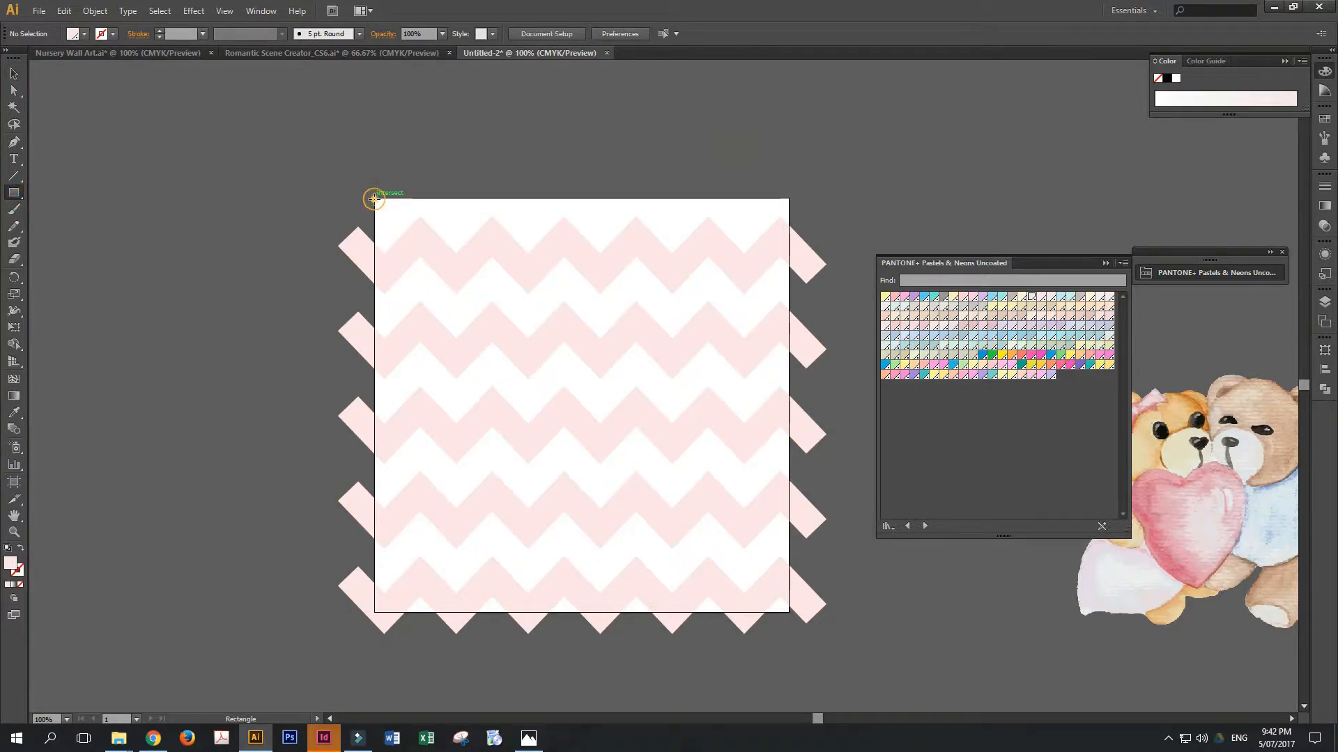
drag(373, 199, 790, 612)
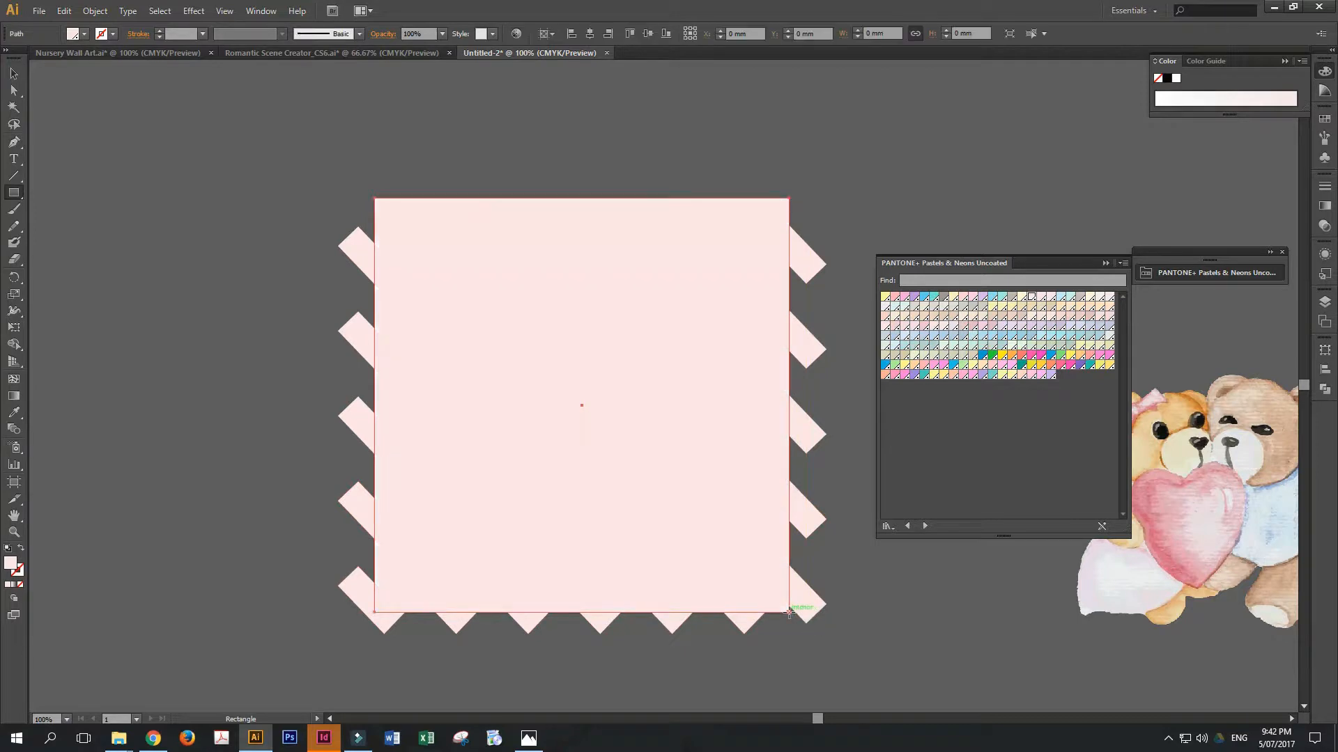
click(14, 73)
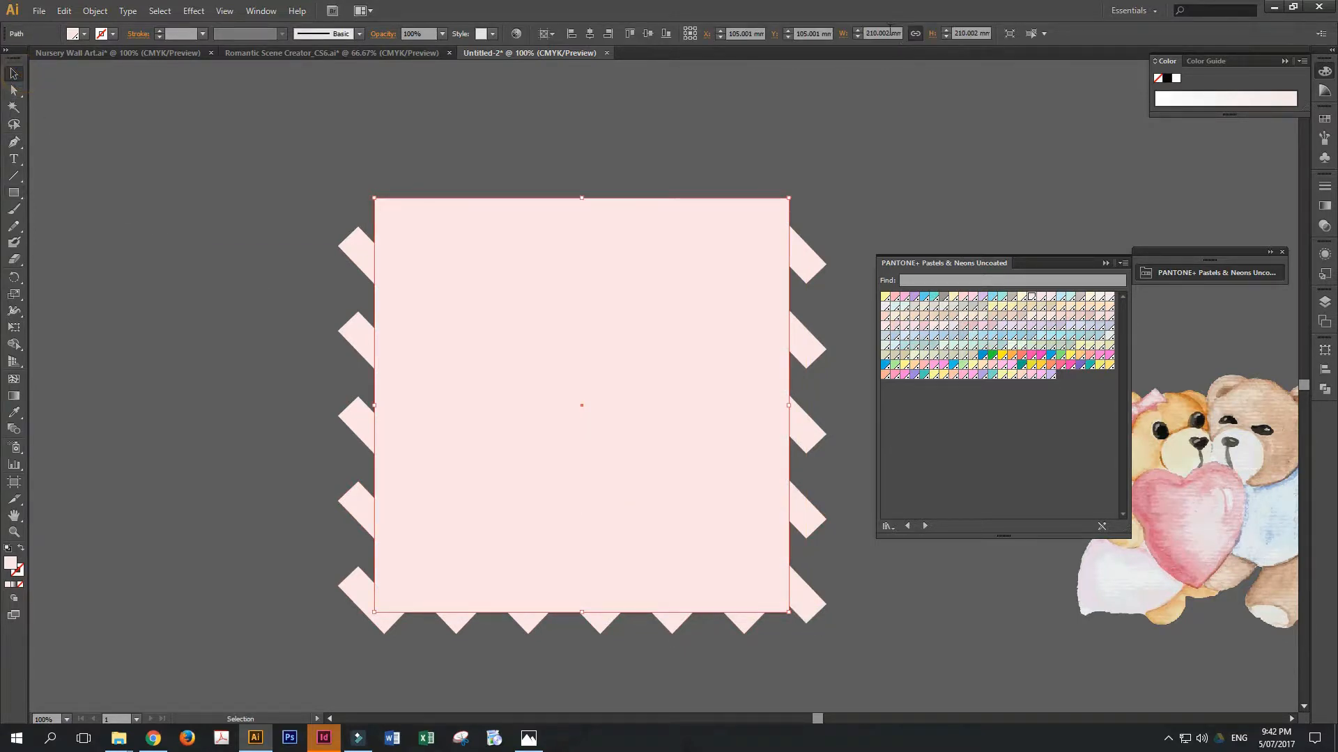
drag(886, 33, 896, 37)
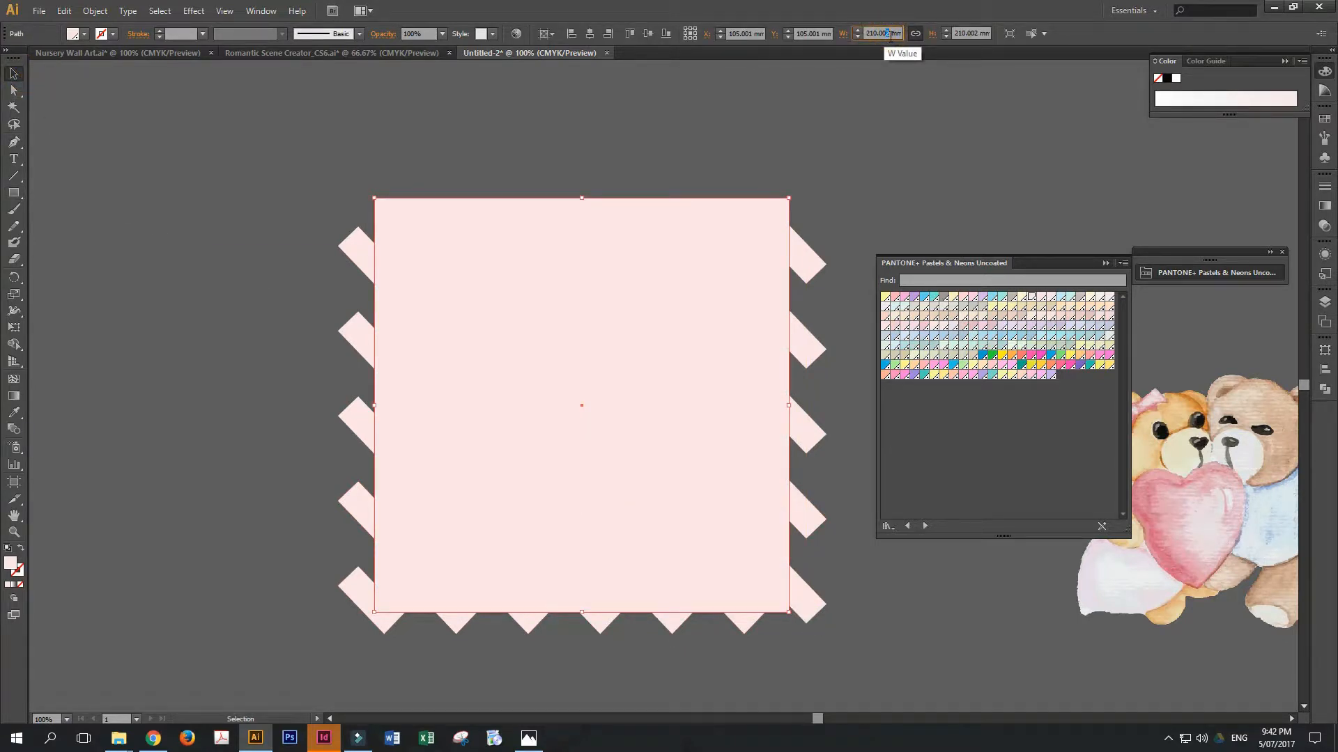
click(896, 114)
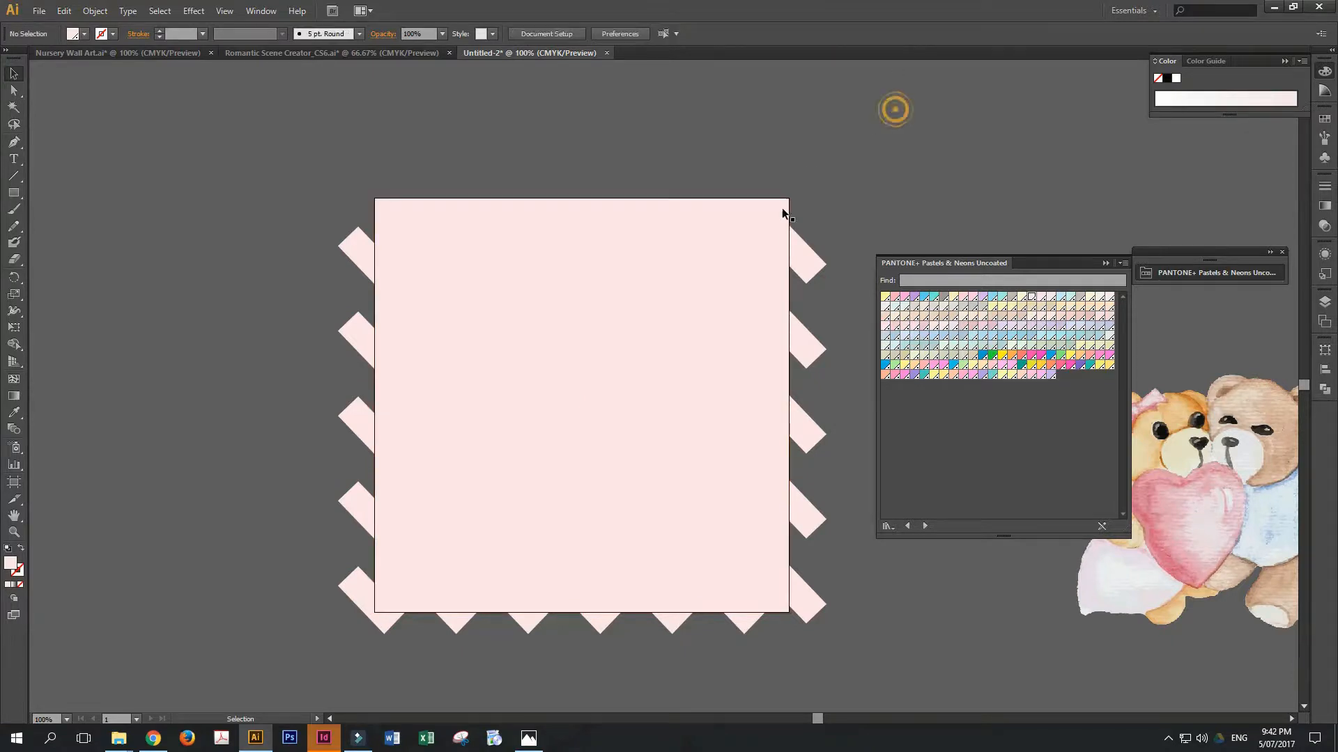
- Centre the 210 mm square on the artboard
click(767, 224)
click(551, 33)
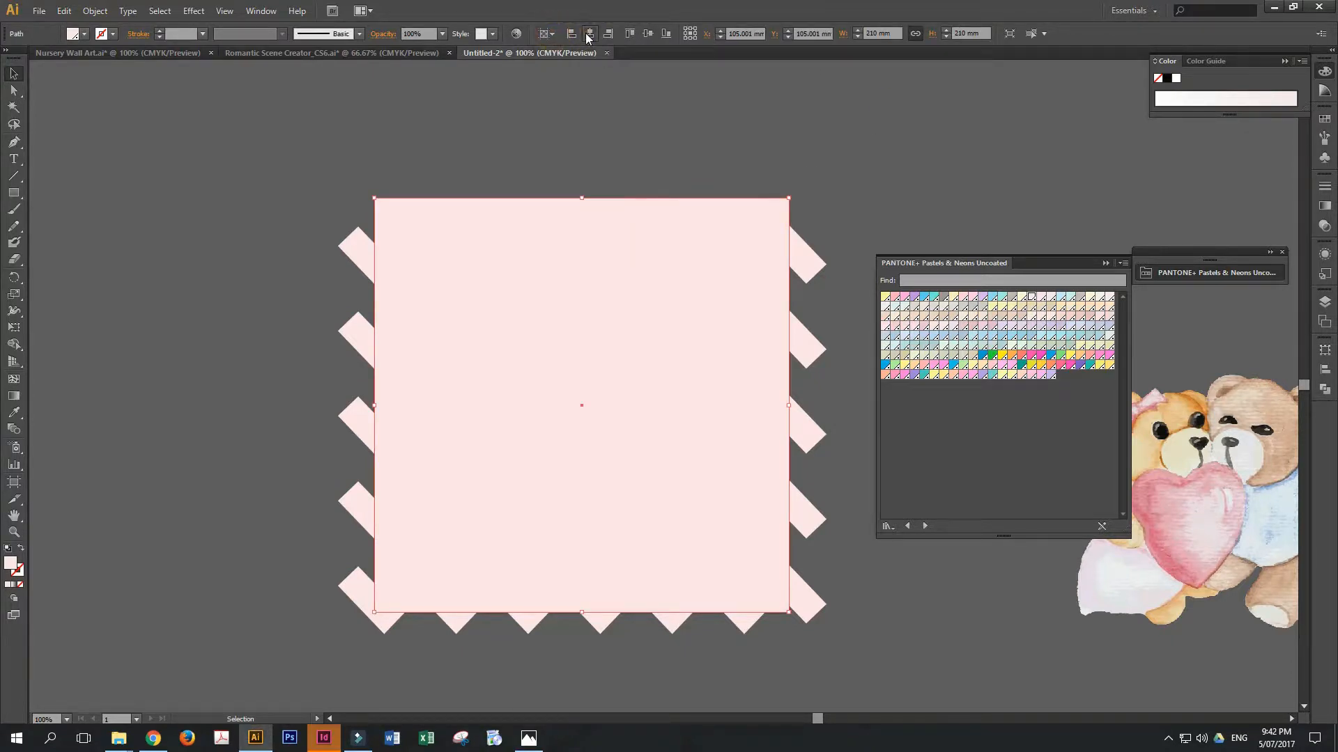
click(824, 137)
- Bring the grouped zigzags in front of the square and fill the square with a warm grey PANTONE pastel swatch
click(818, 274)
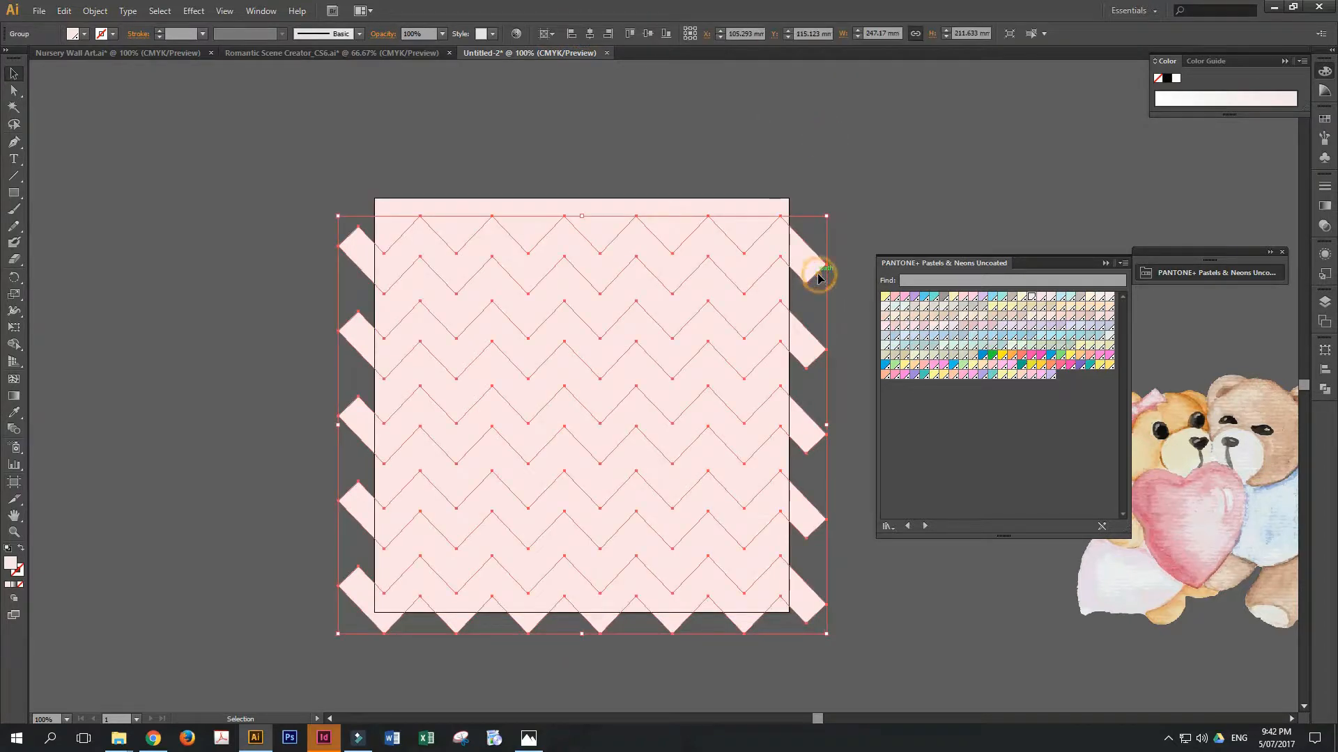
click(95, 10)
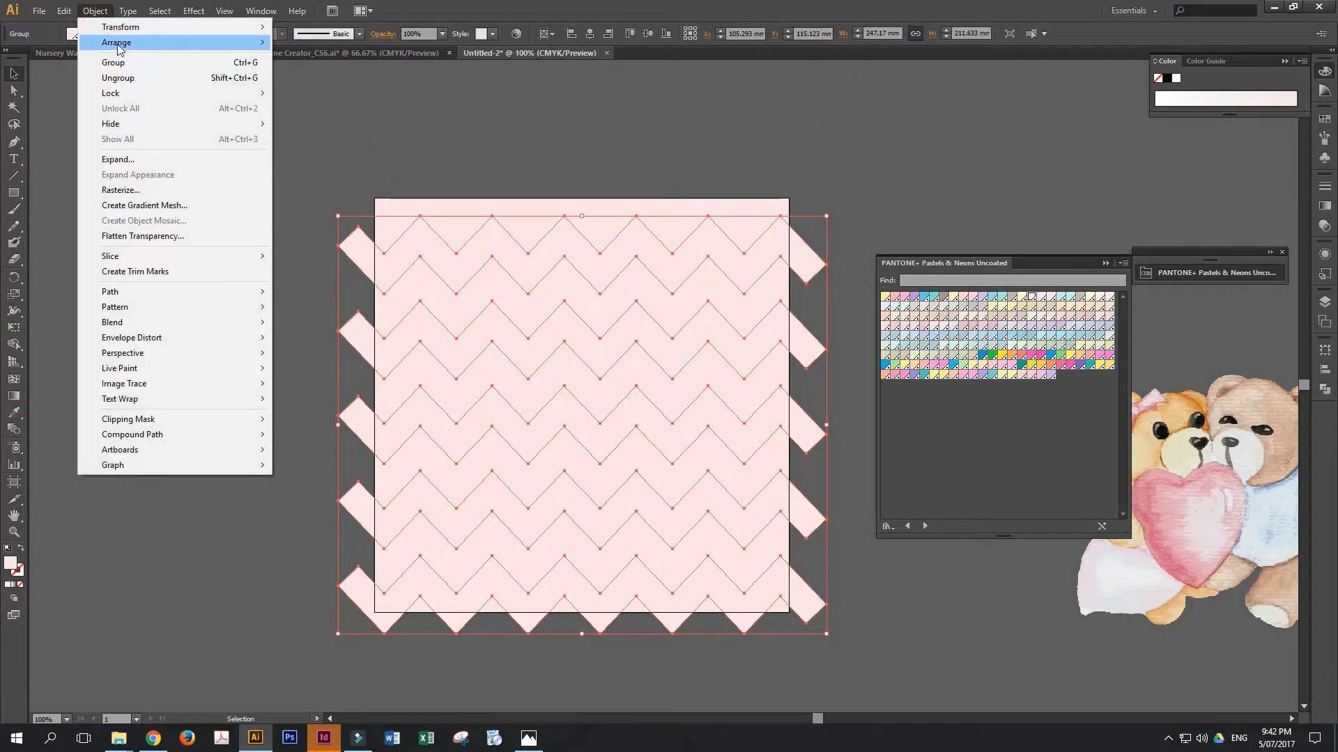
mouse_move(118, 42)
click(333, 44)
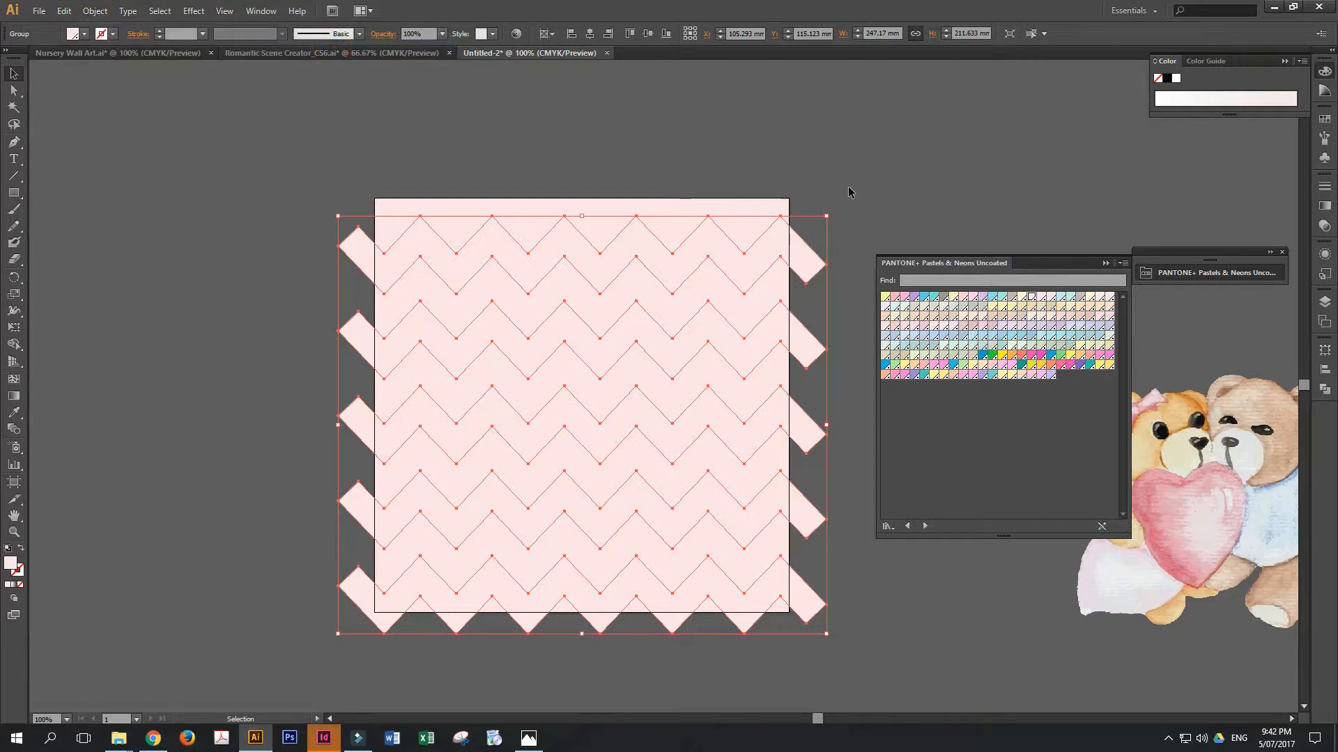
click(770, 206)
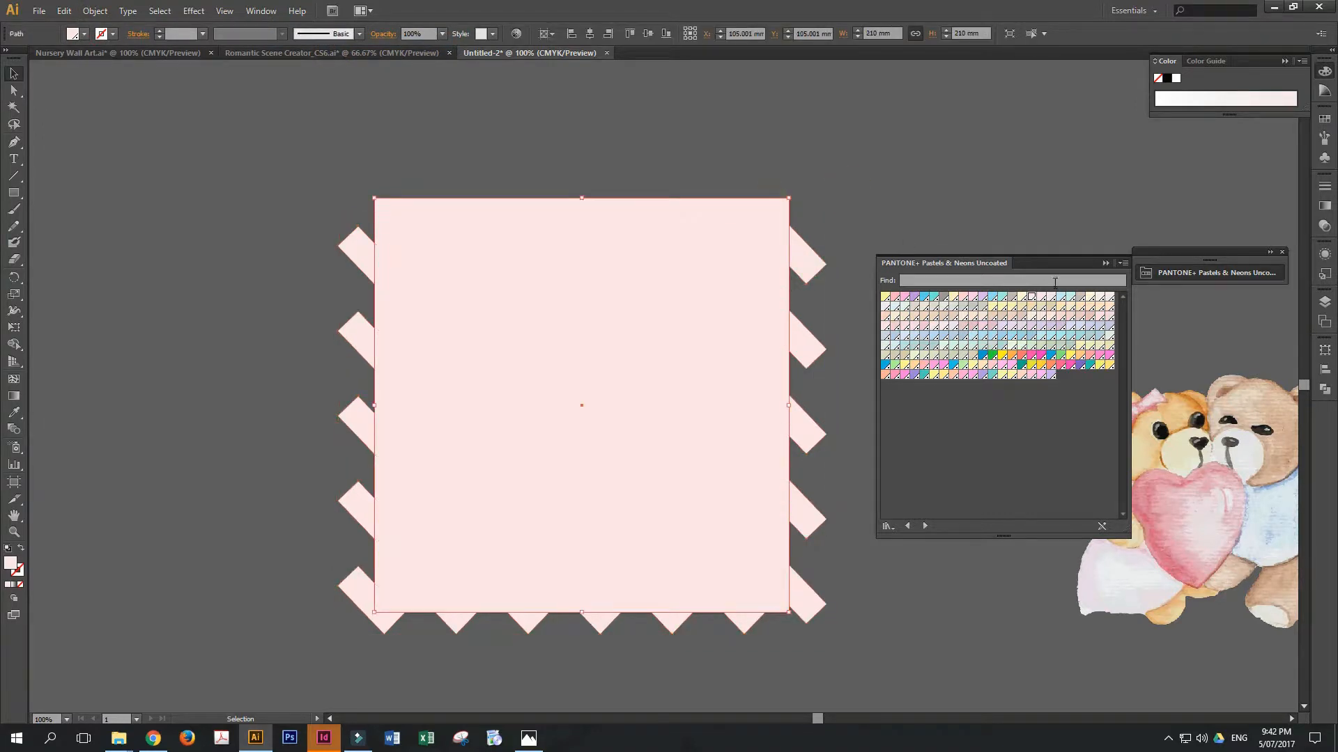
click(1012, 298)
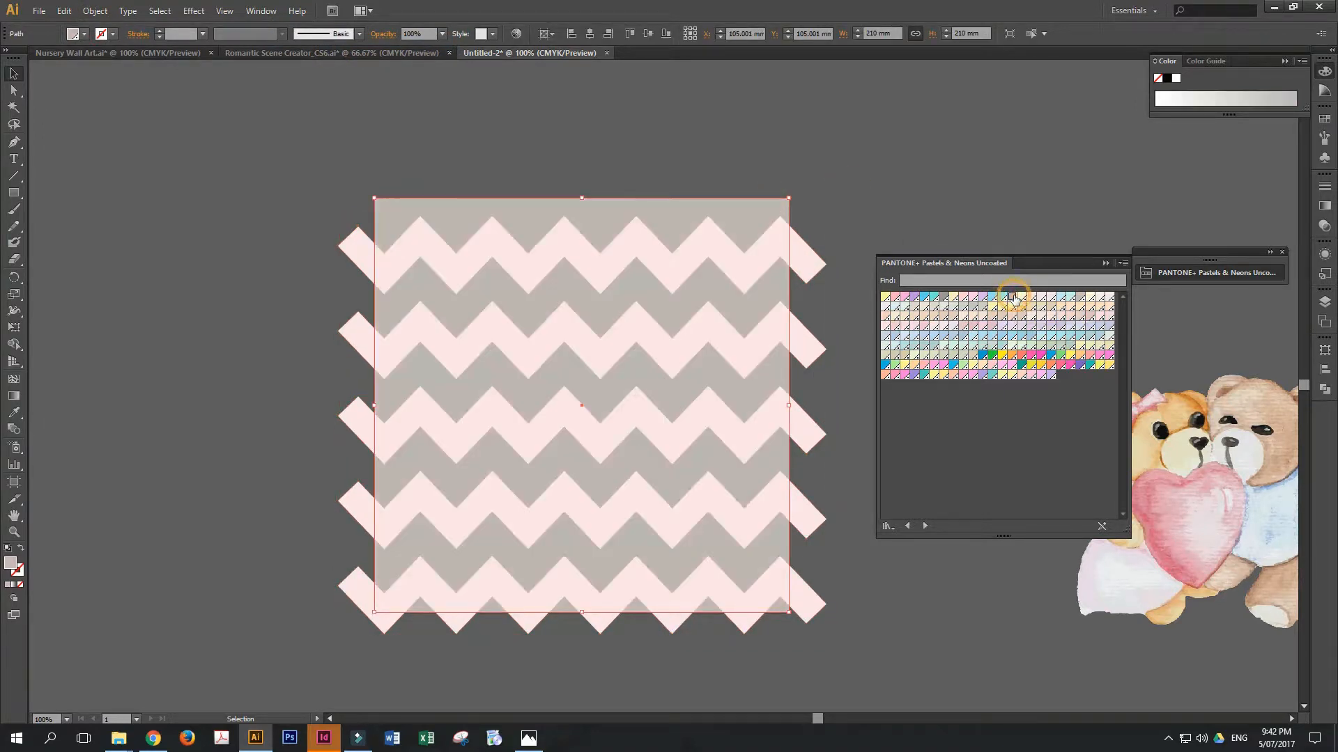
- Centre the zigzag group on the artboard both vertically and horizontally, and select the grey background square
click(802, 266)
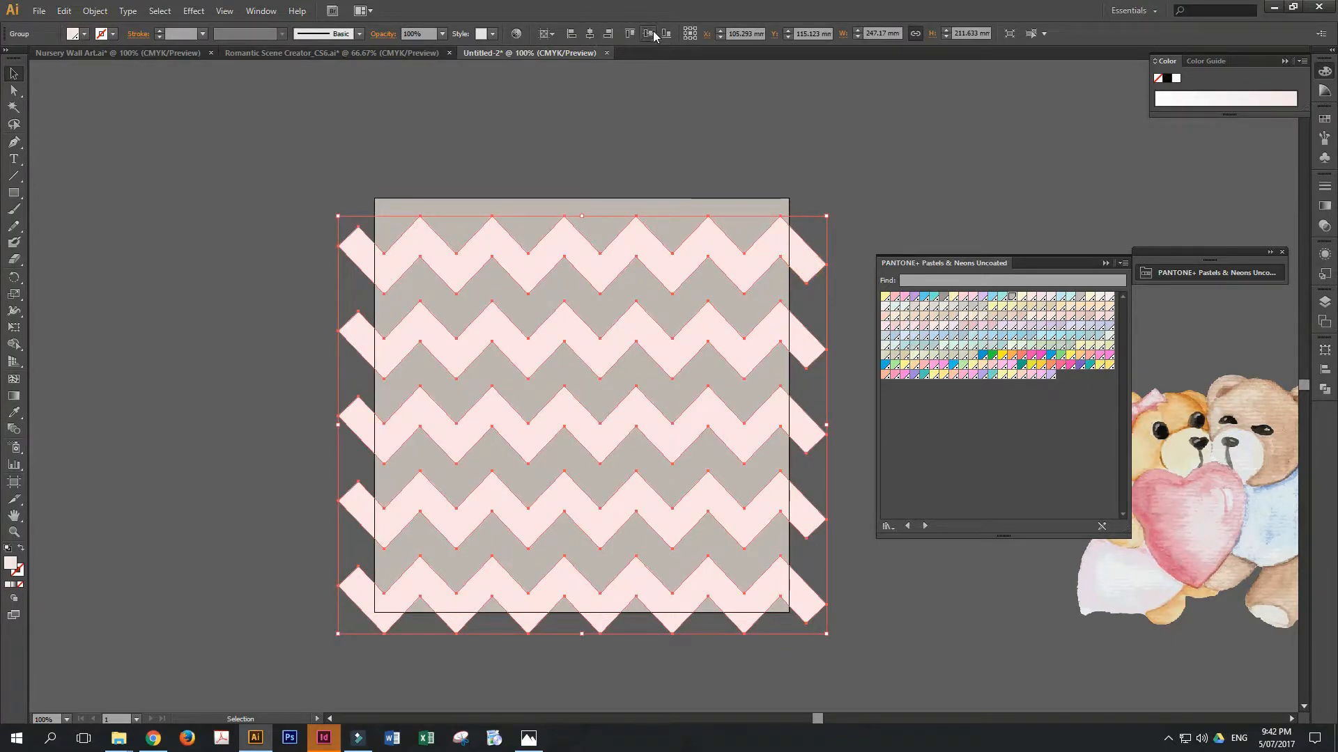
click(631, 35)
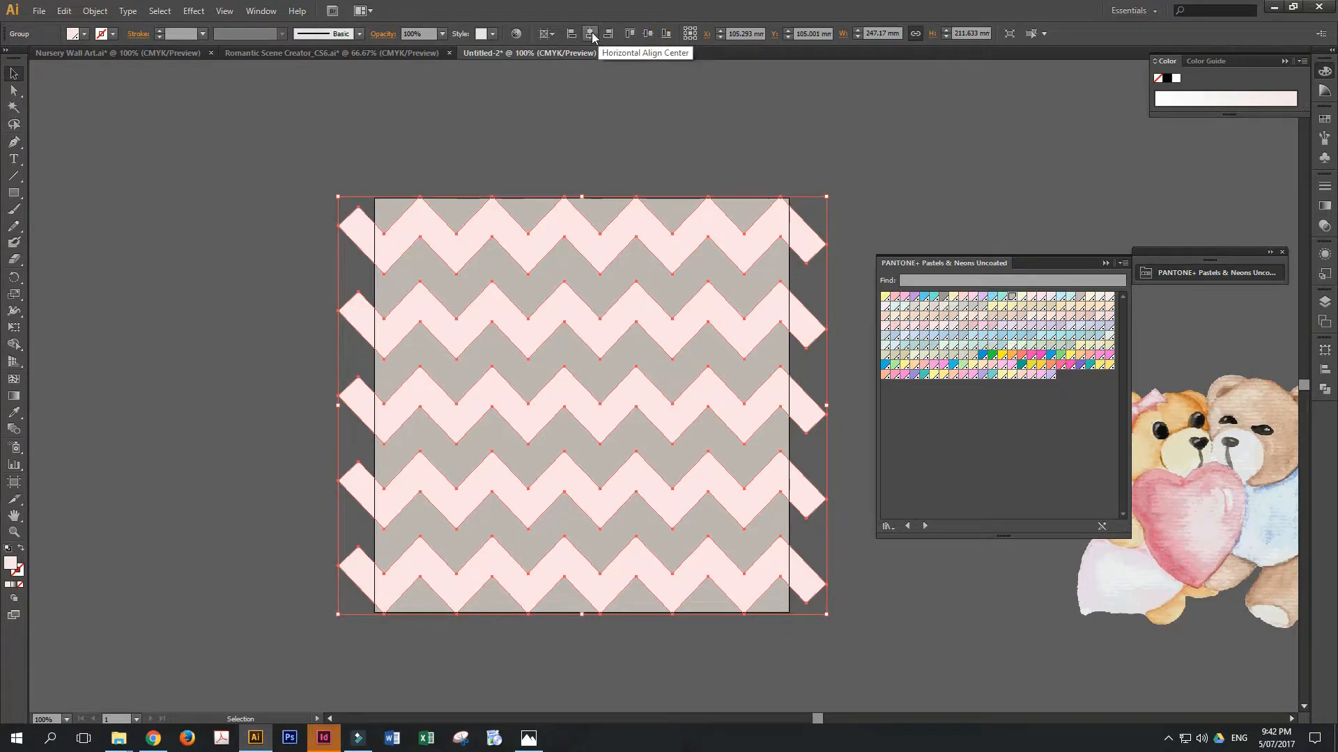
click(694, 145)
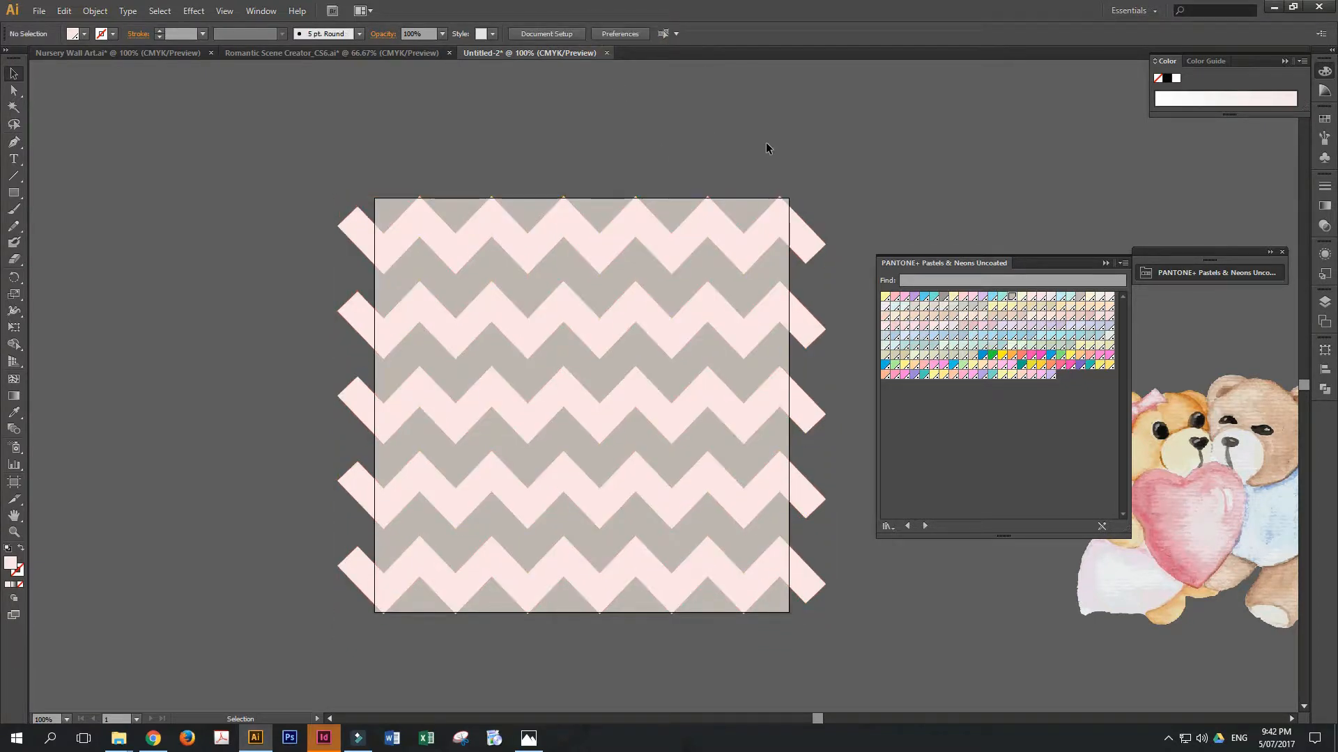
click(764, 142)
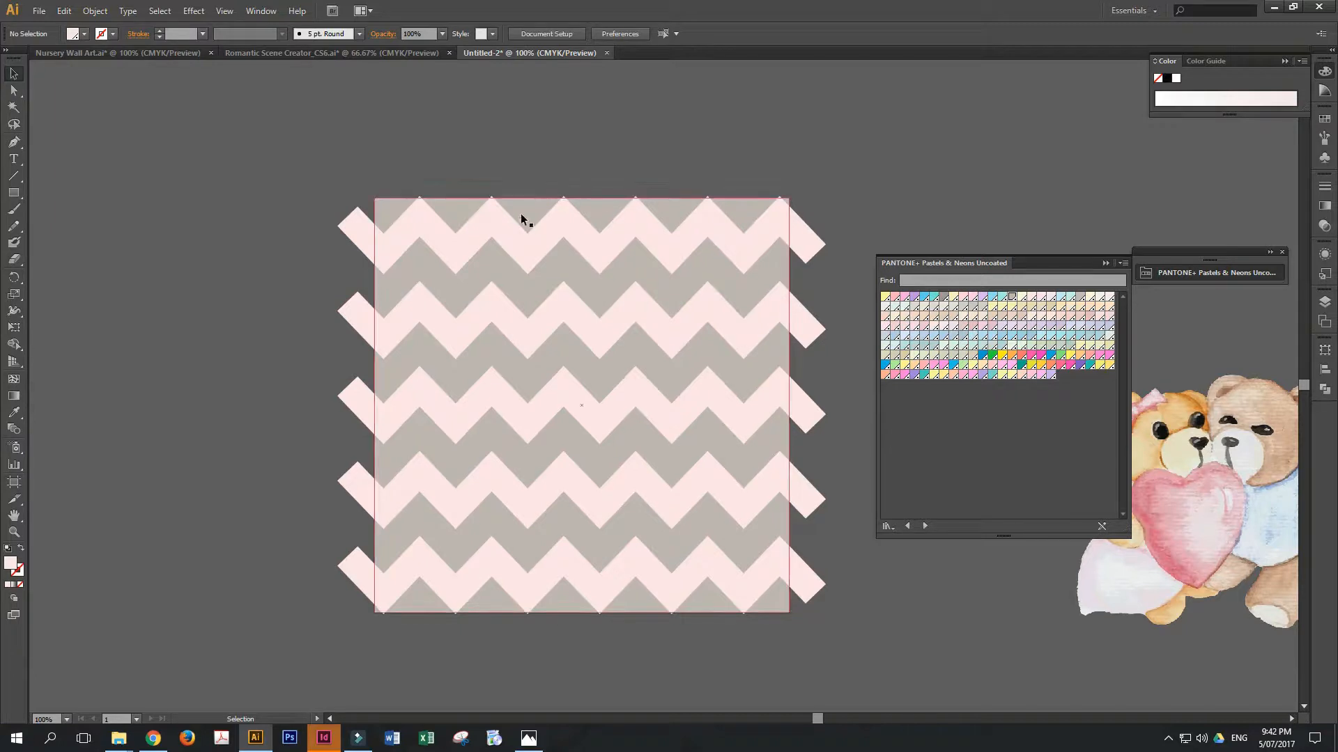
click(391, 212)
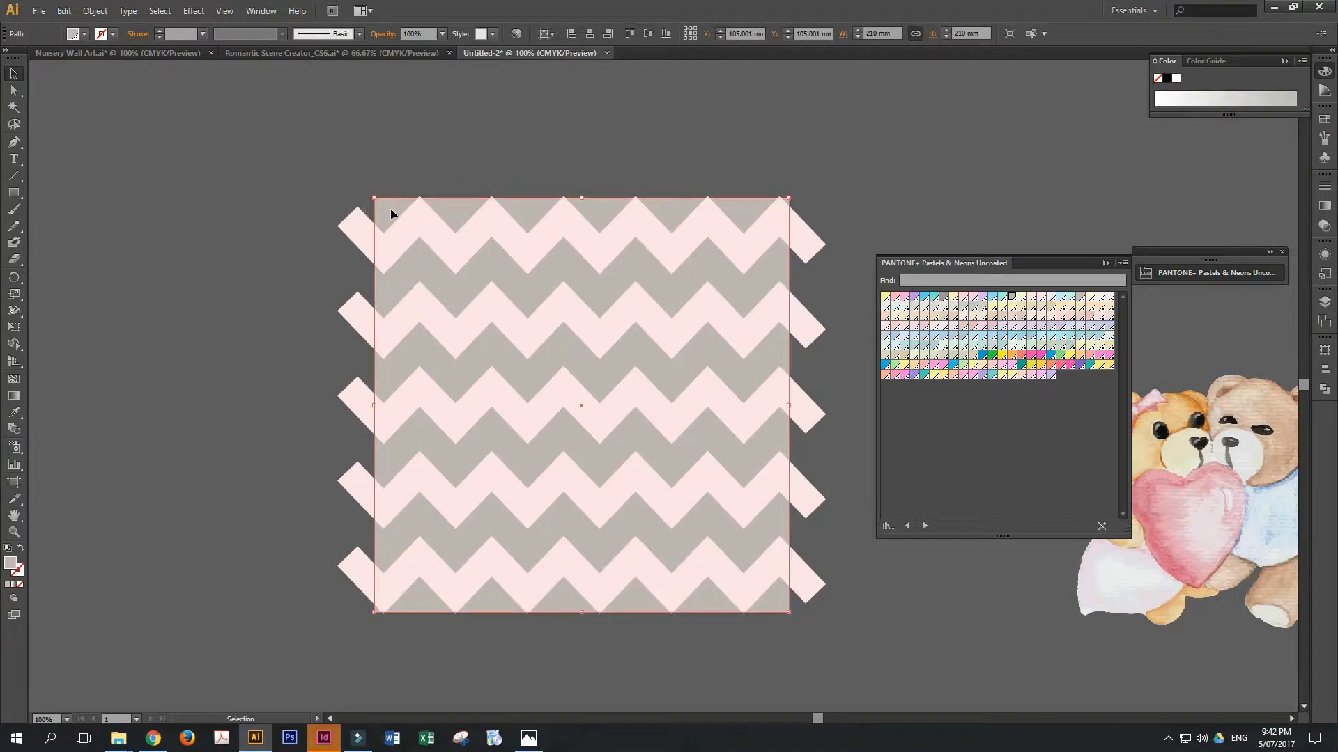
- Move the bears image onto the artboard, bring it to the front and enlarge it to about 144.5 mm square
click(1191, 459)
drag(1246, 455, 597, 359)
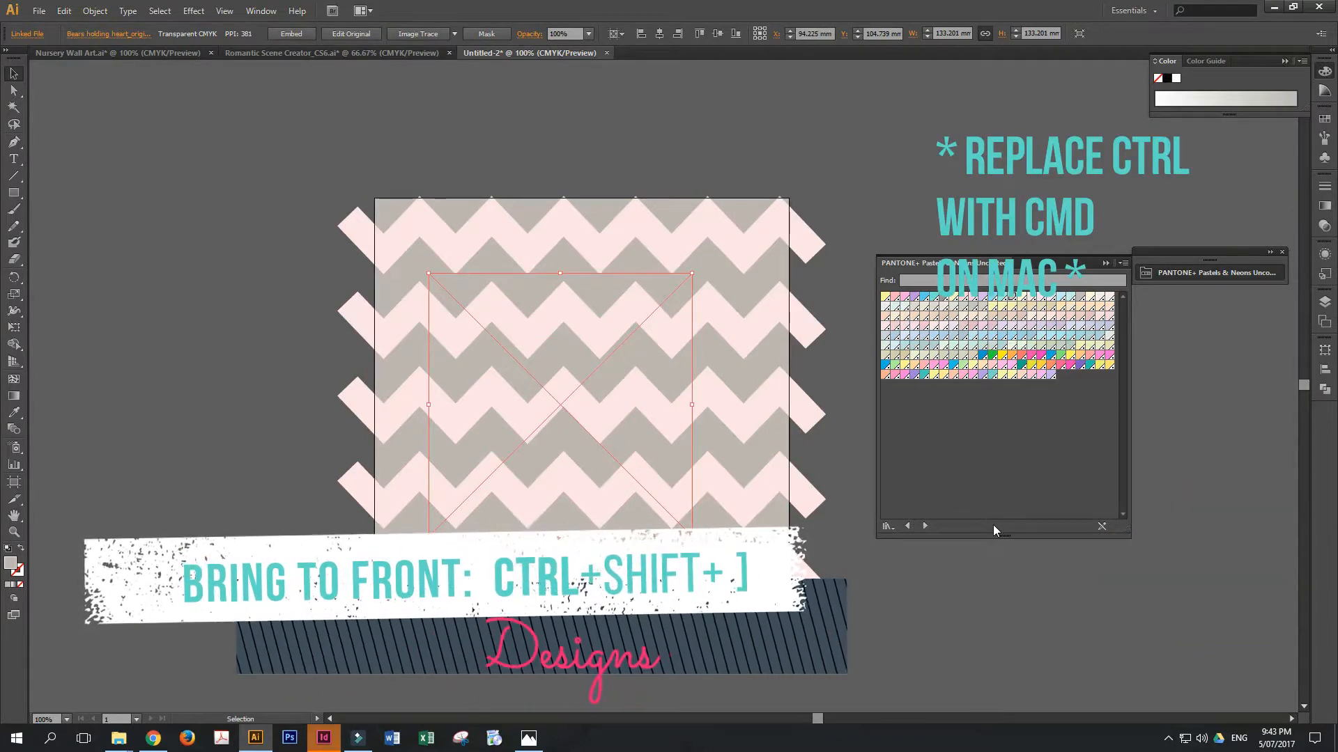
key(ctrl+shift+bracketright)
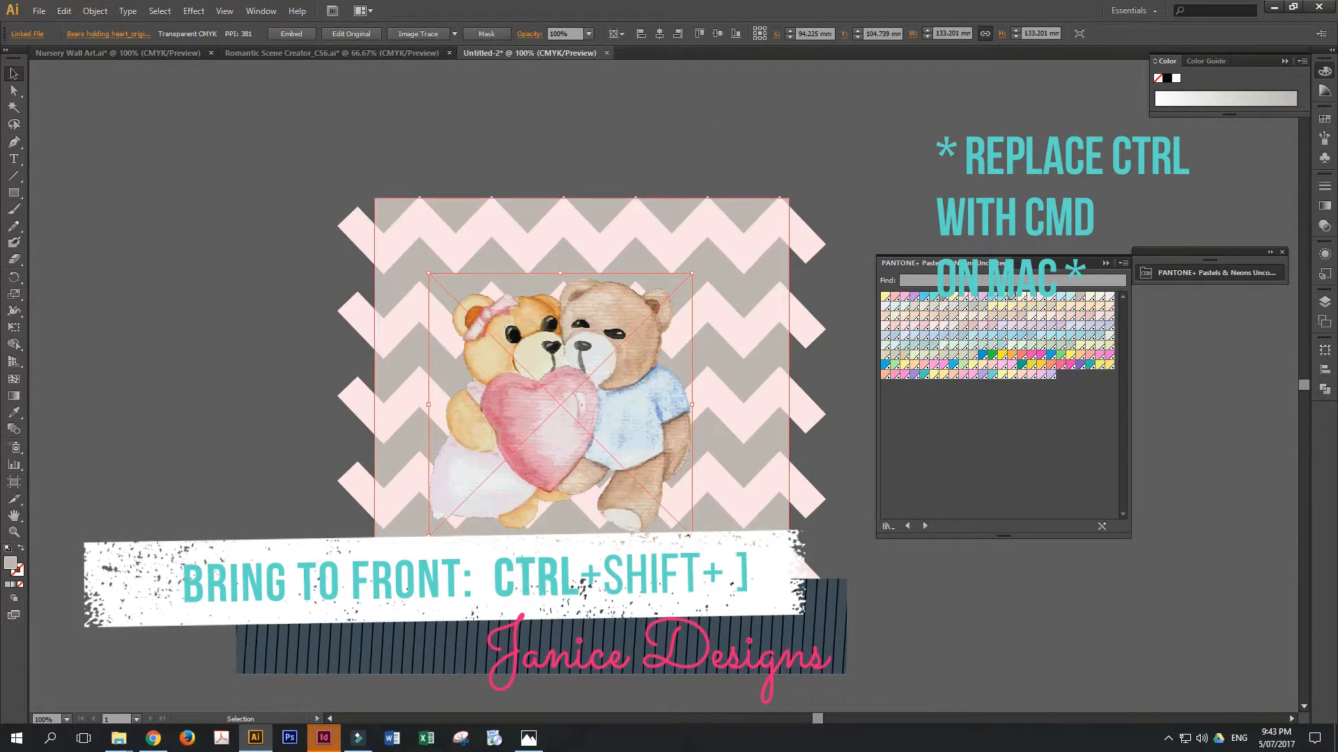
drag(692, 536, 714, 559)
click(920, 646)
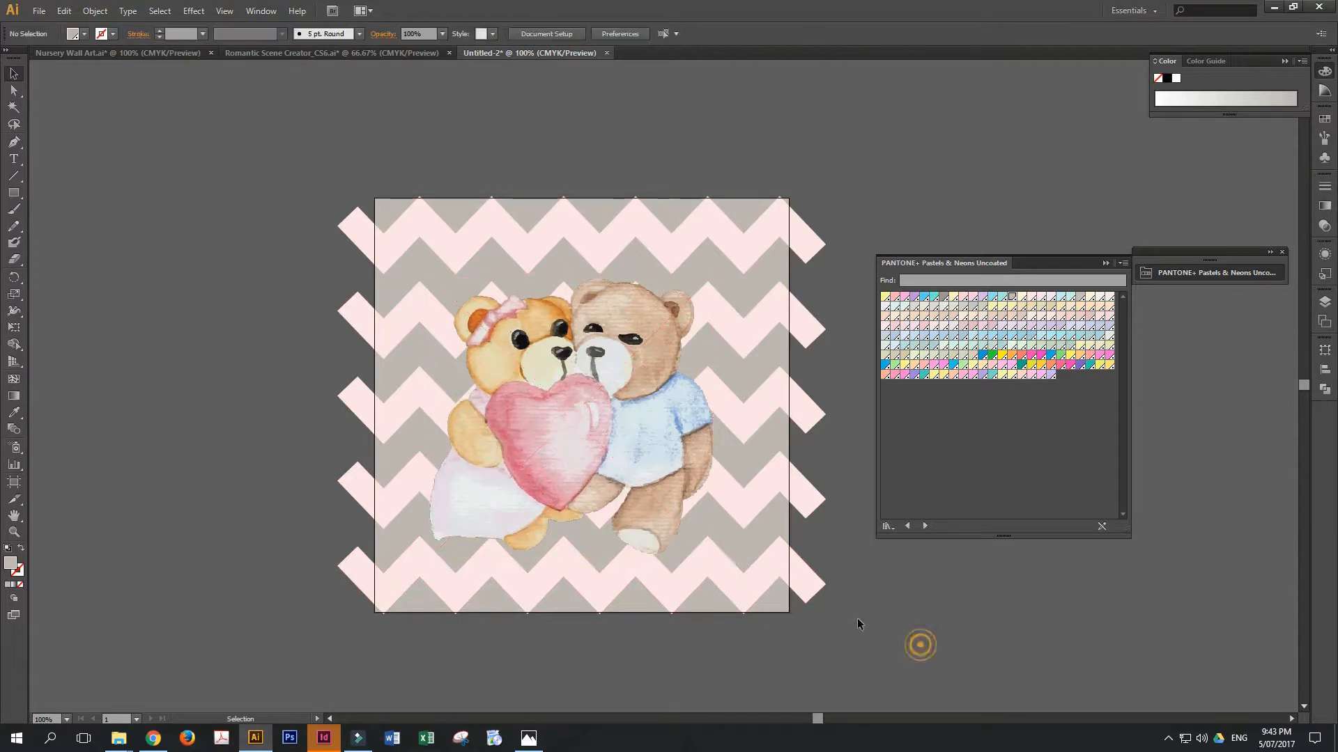
- Centre the bears image horizontally and vertically on the artboard and close the PANTONE swatch library
click(687, 460)
click(659, 34)
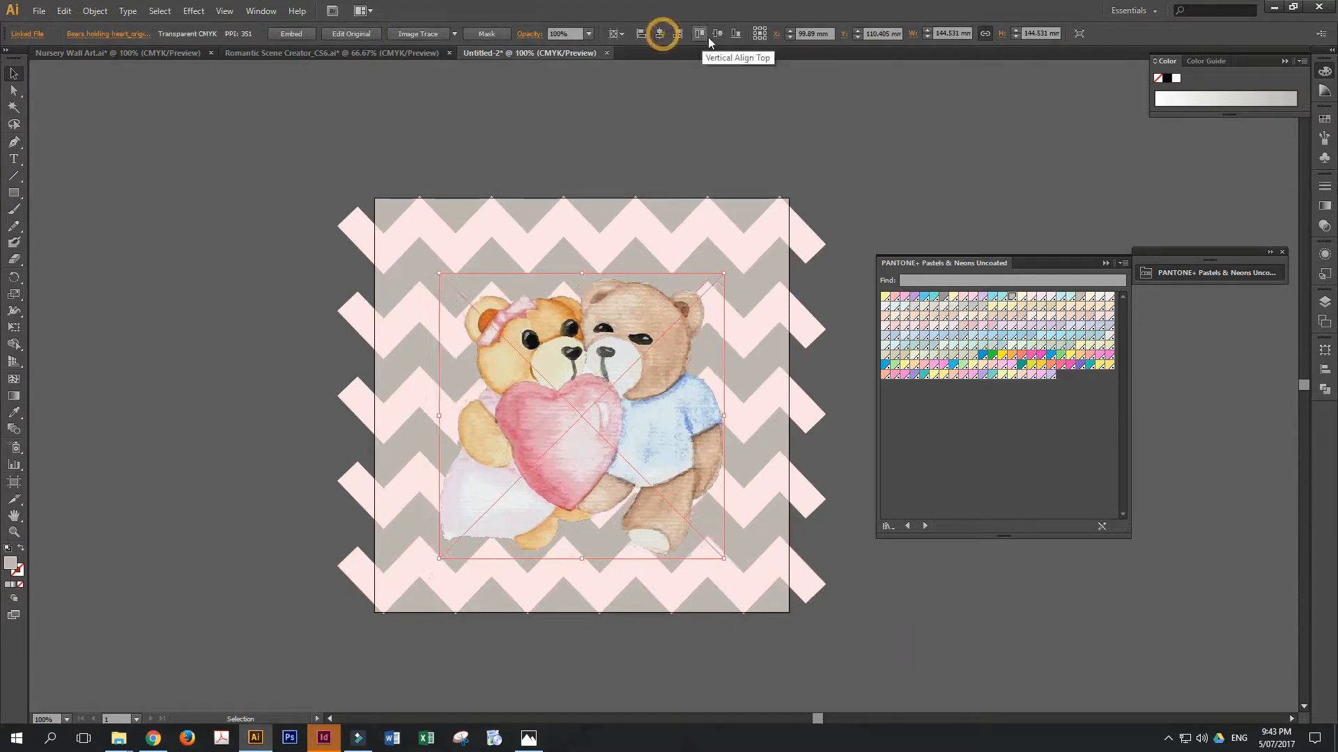
click(718, 33)
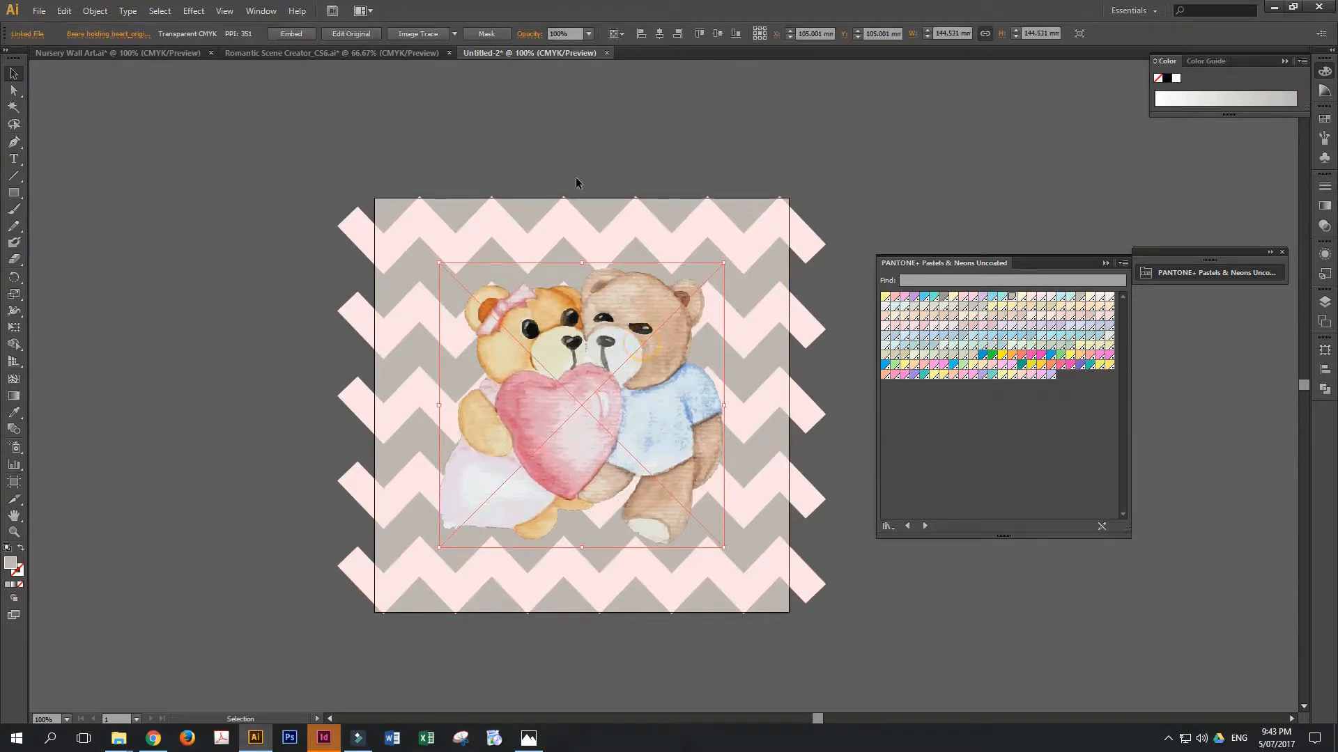
click(648, 144)
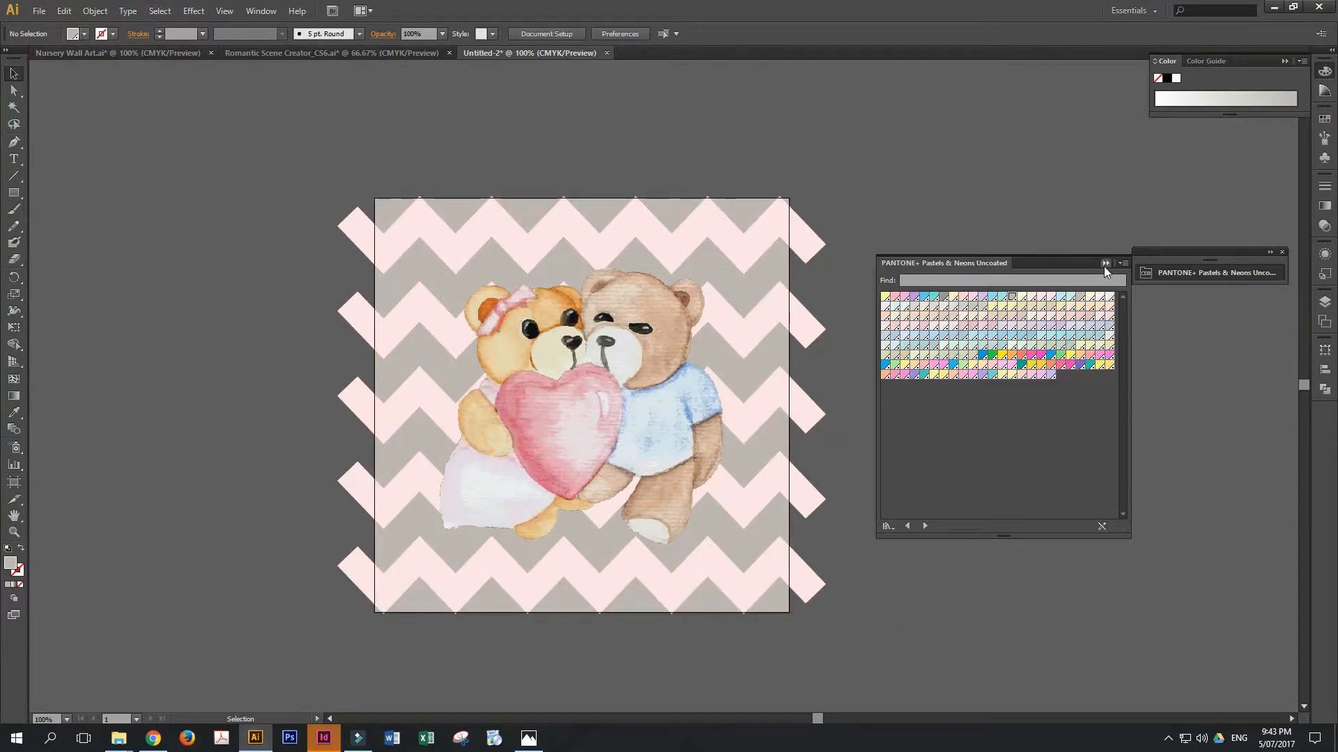
click(1282, 251)
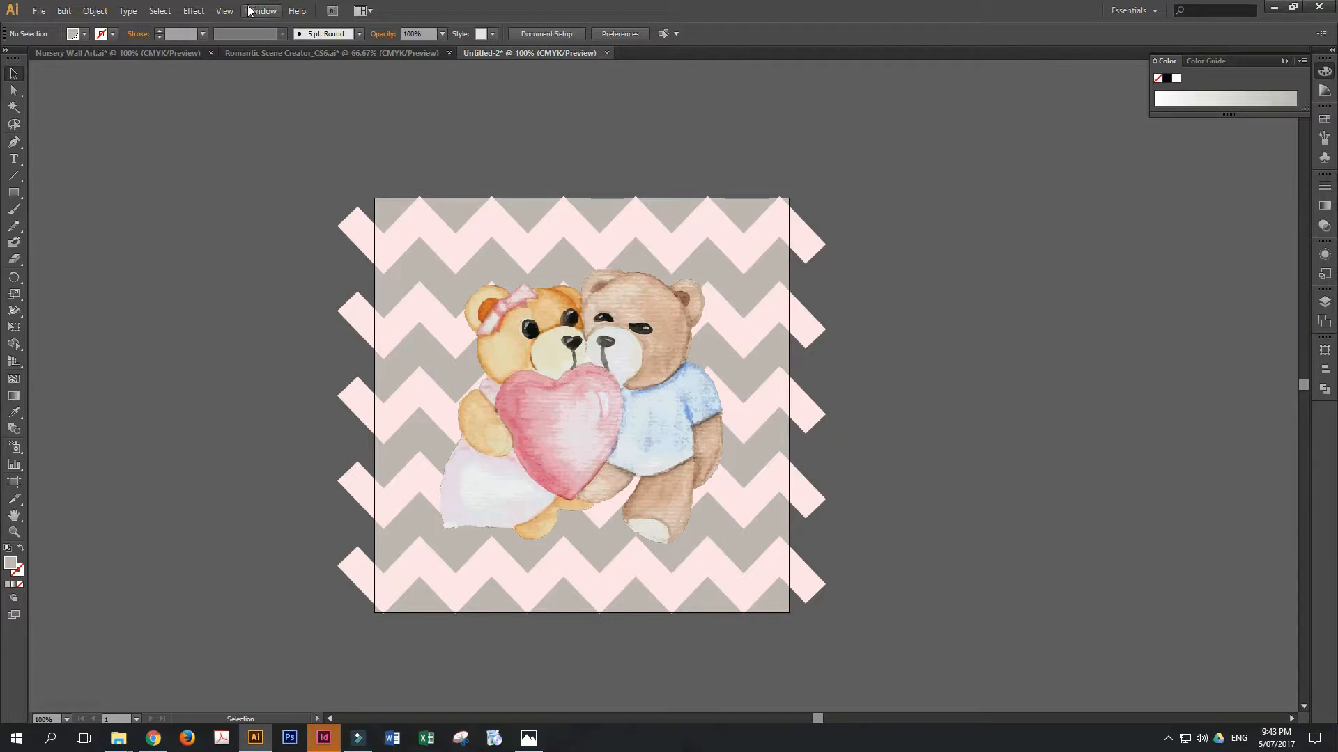
- Start a Drop Shadow effect on the bears image in Multiply mode with the preview enabled
click(194, 12)
click(1047, 520)
click(587, 428)
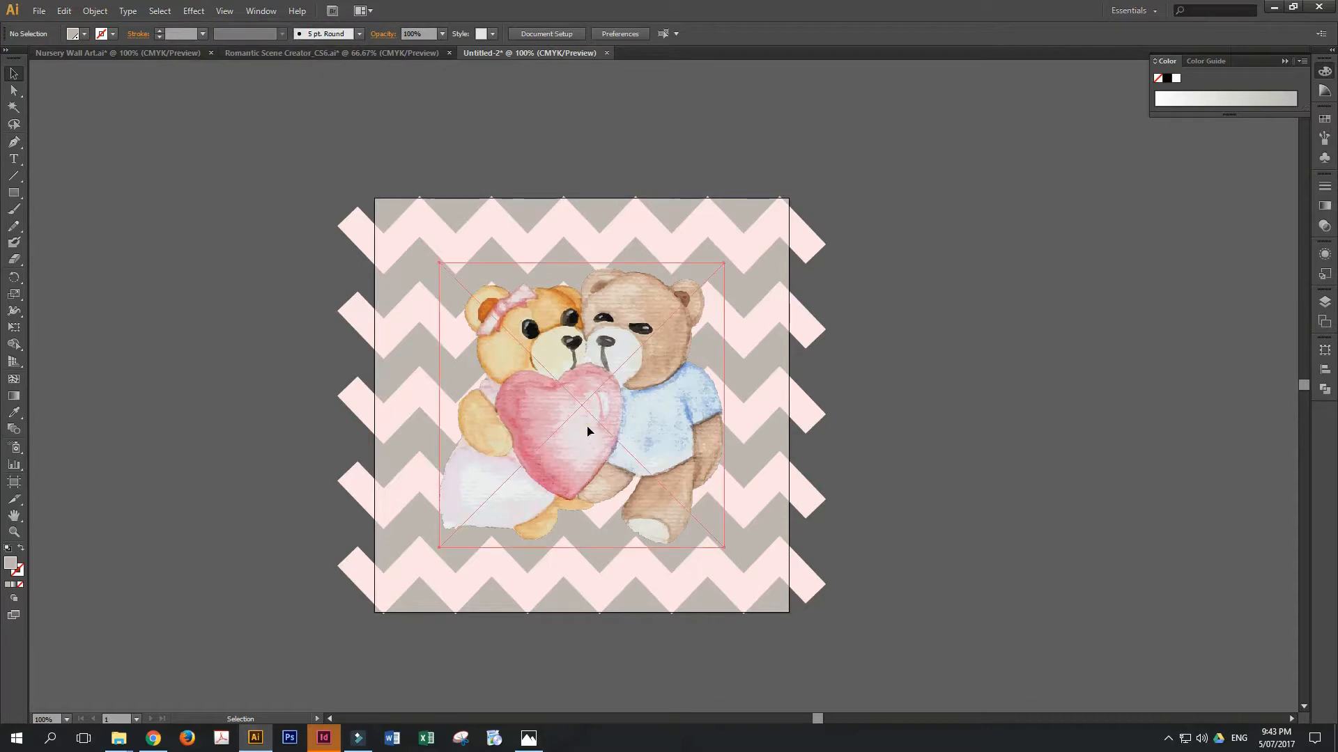
click(187, 11)
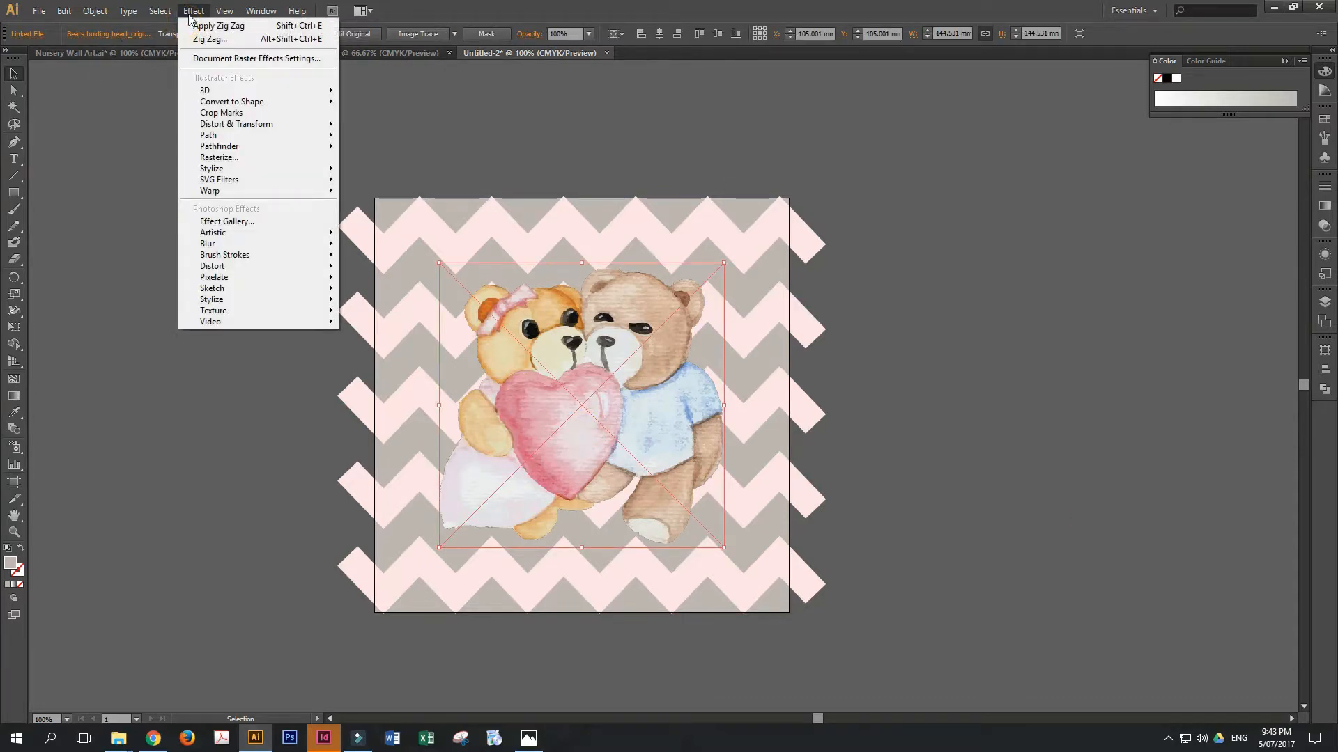
click(256, 170)
click(373, 170)
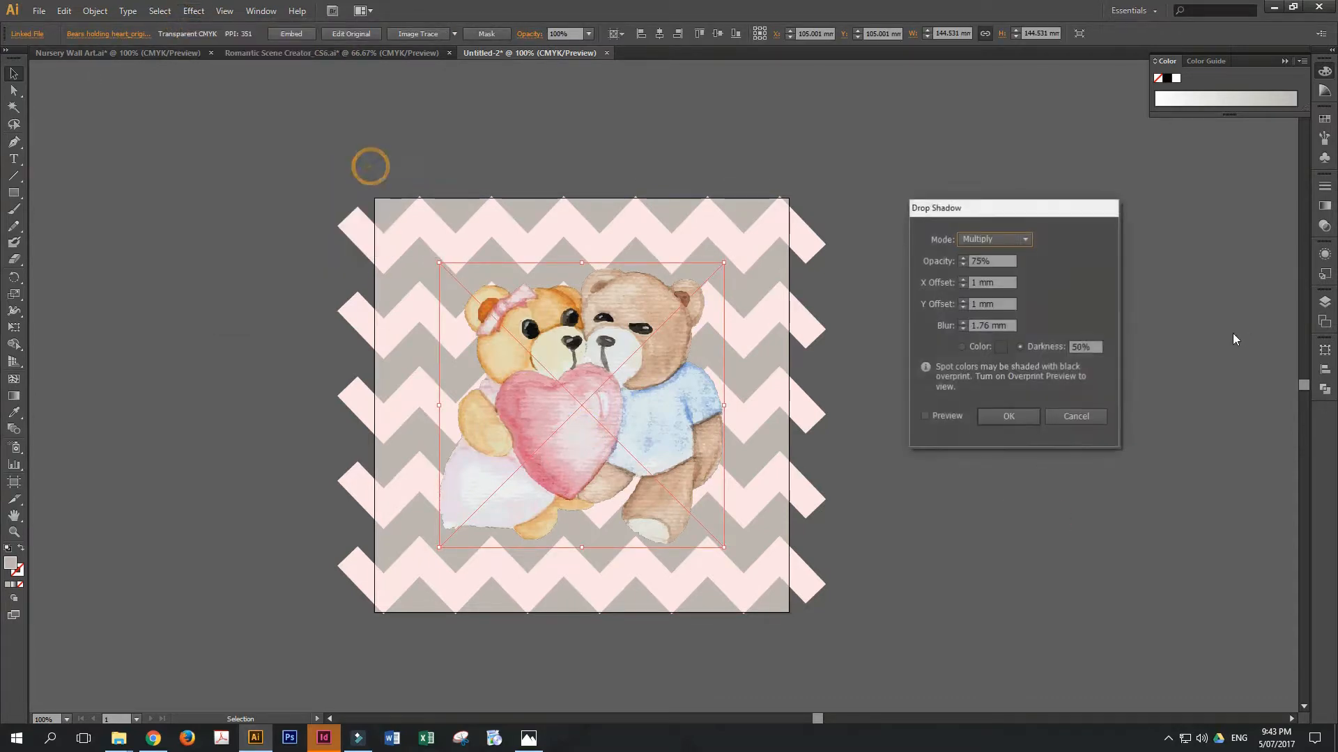
click(928, 417)
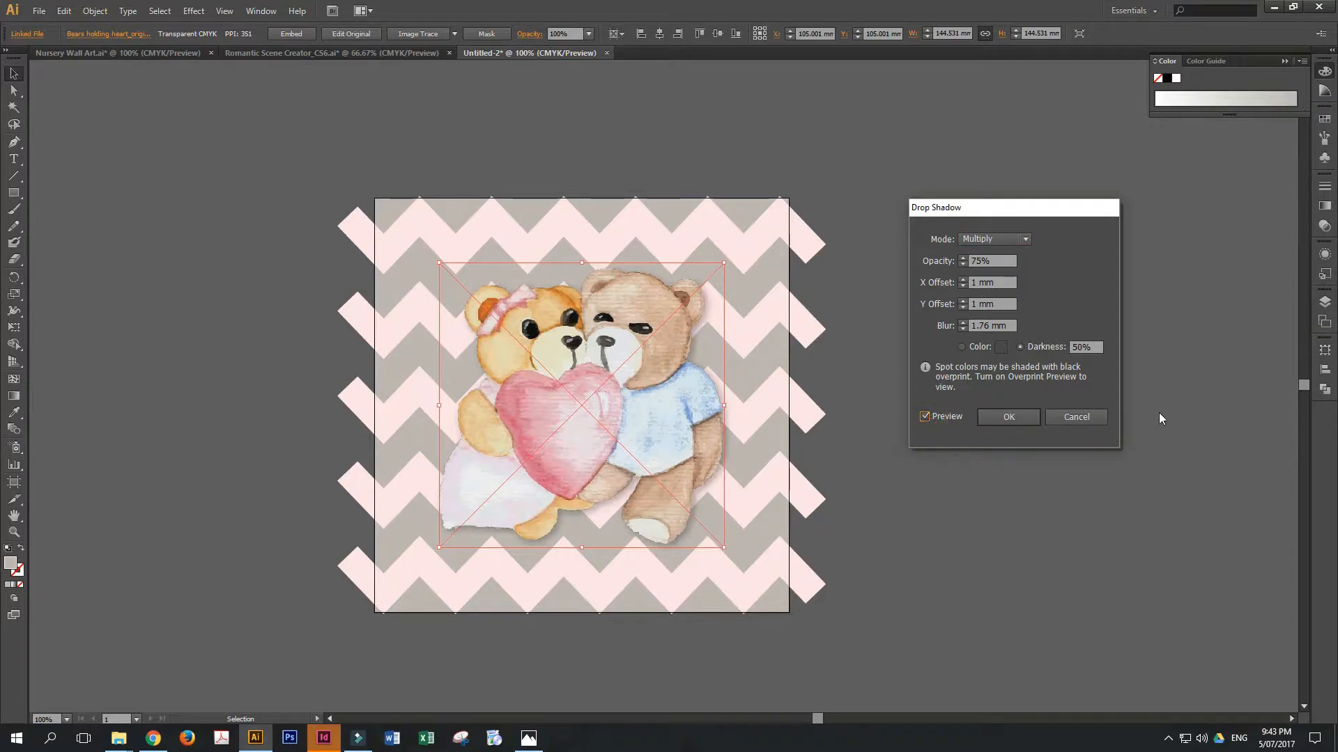
- Switch the drop shadow to a custom colour and choose the dark brown #2D2512
click(962, 347)
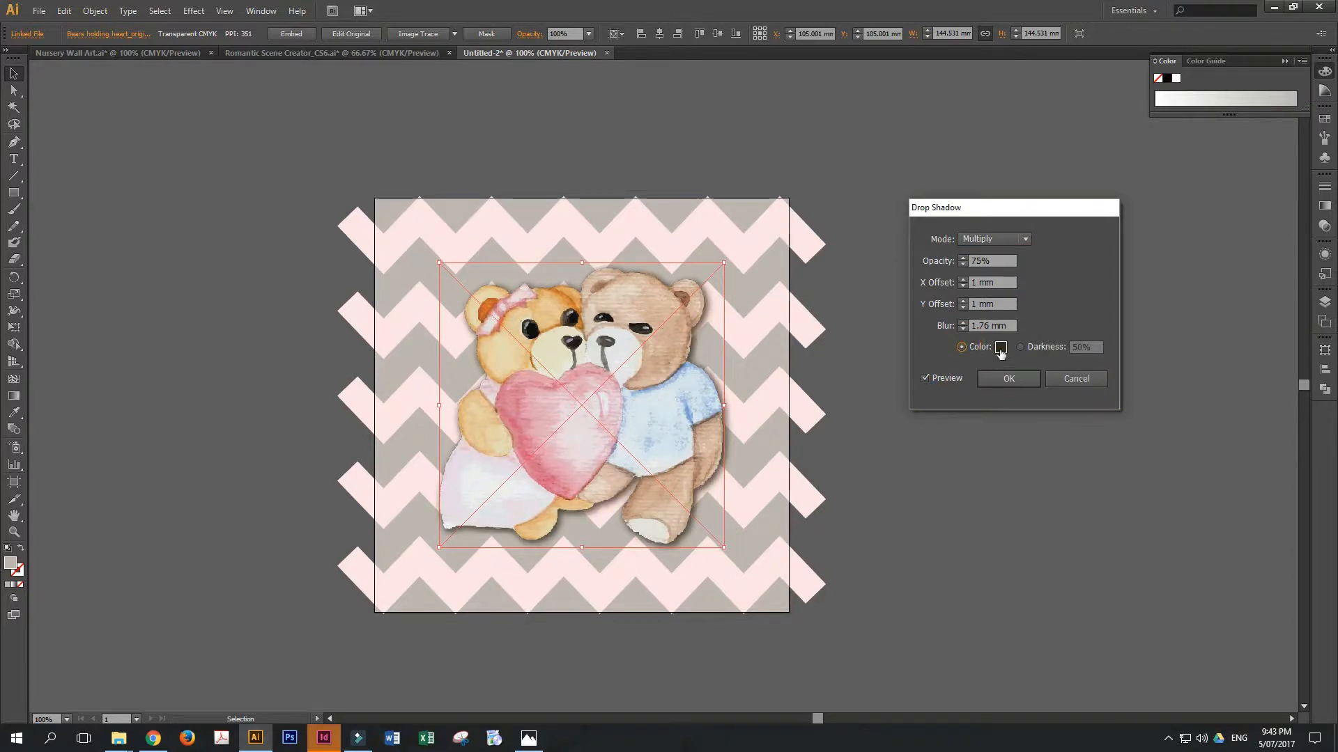
click(1001, 348)
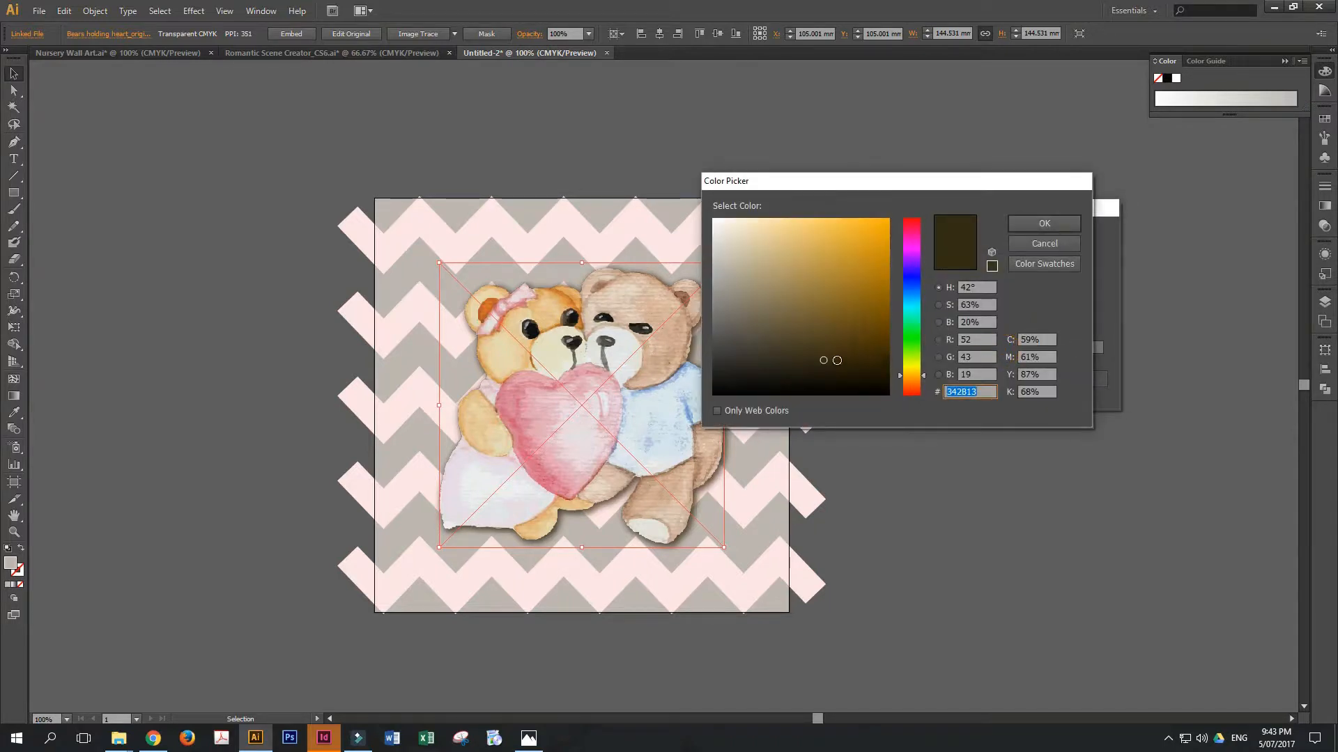
click(823, 360)
drag(822, 362, 820, 364)
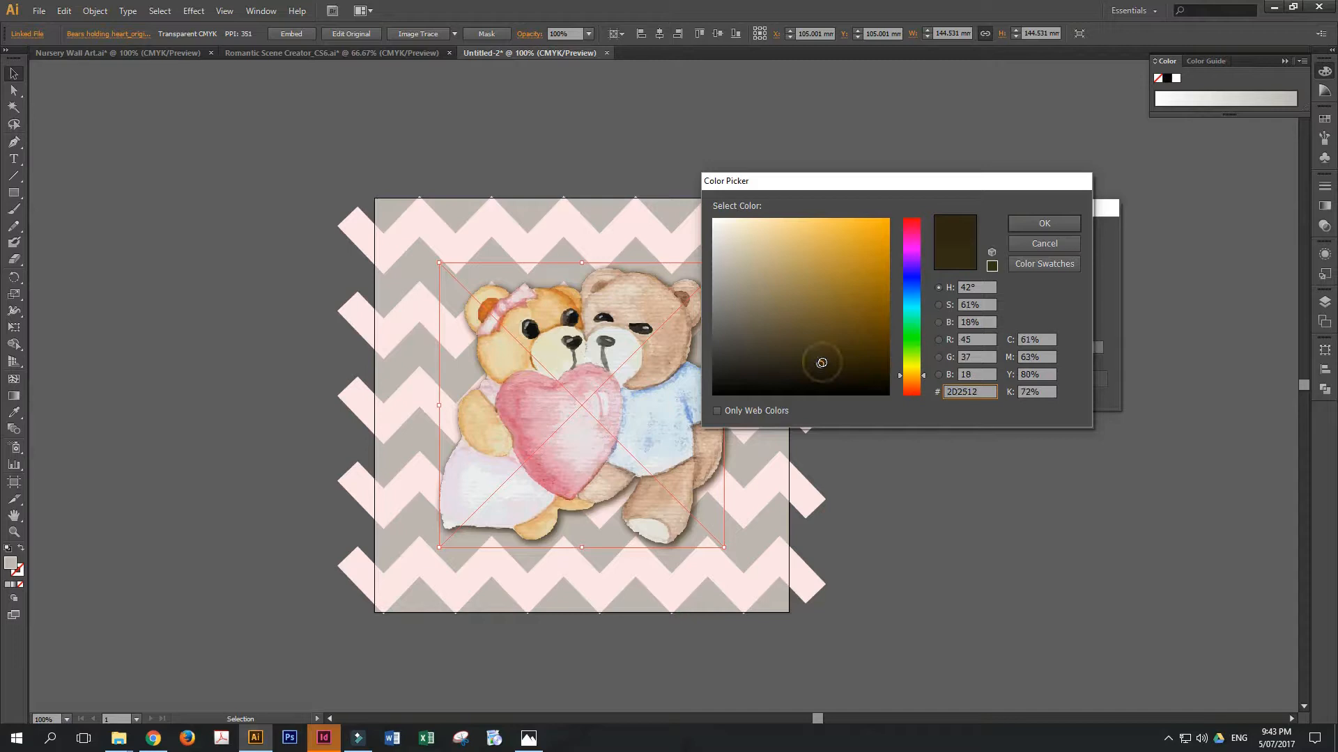
click(1045, 222)
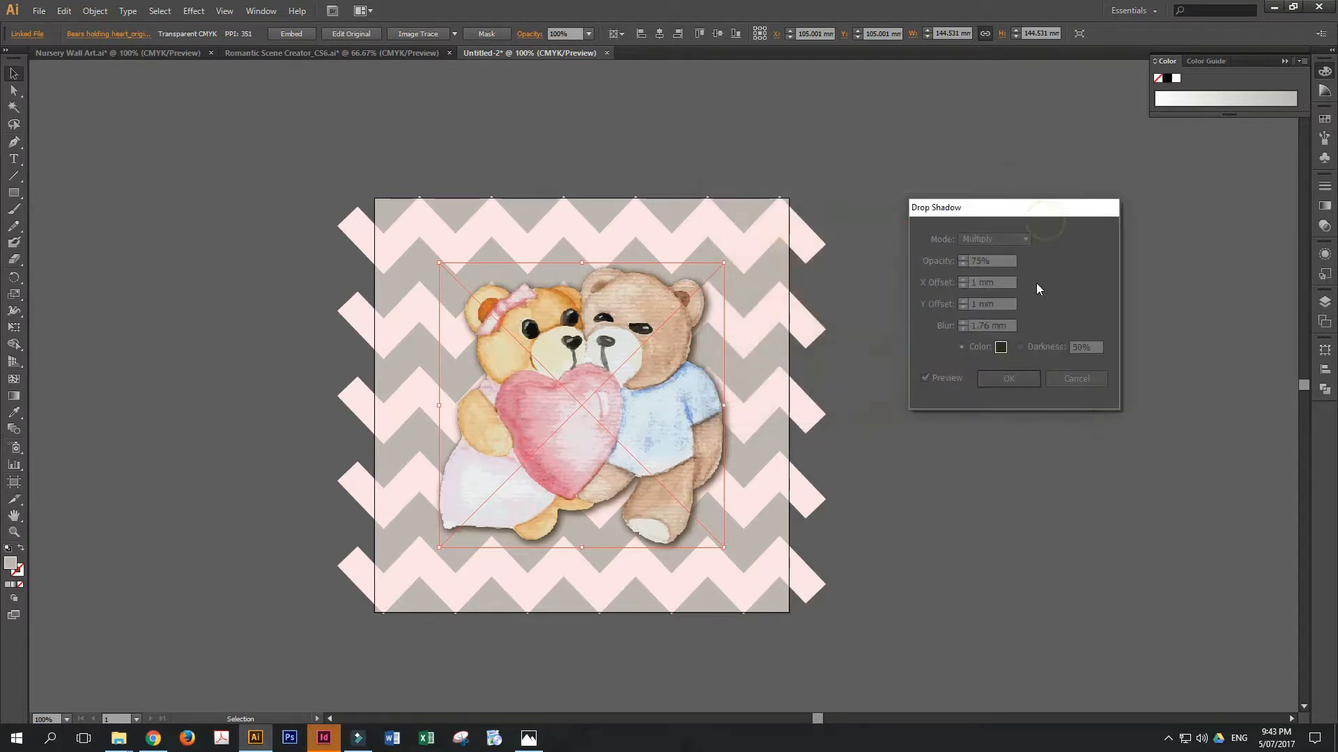
- Switch the drop shadow from a custom colour to Darkness and try a value of 100%
click(1021, 347)
double_click(1093, 346)
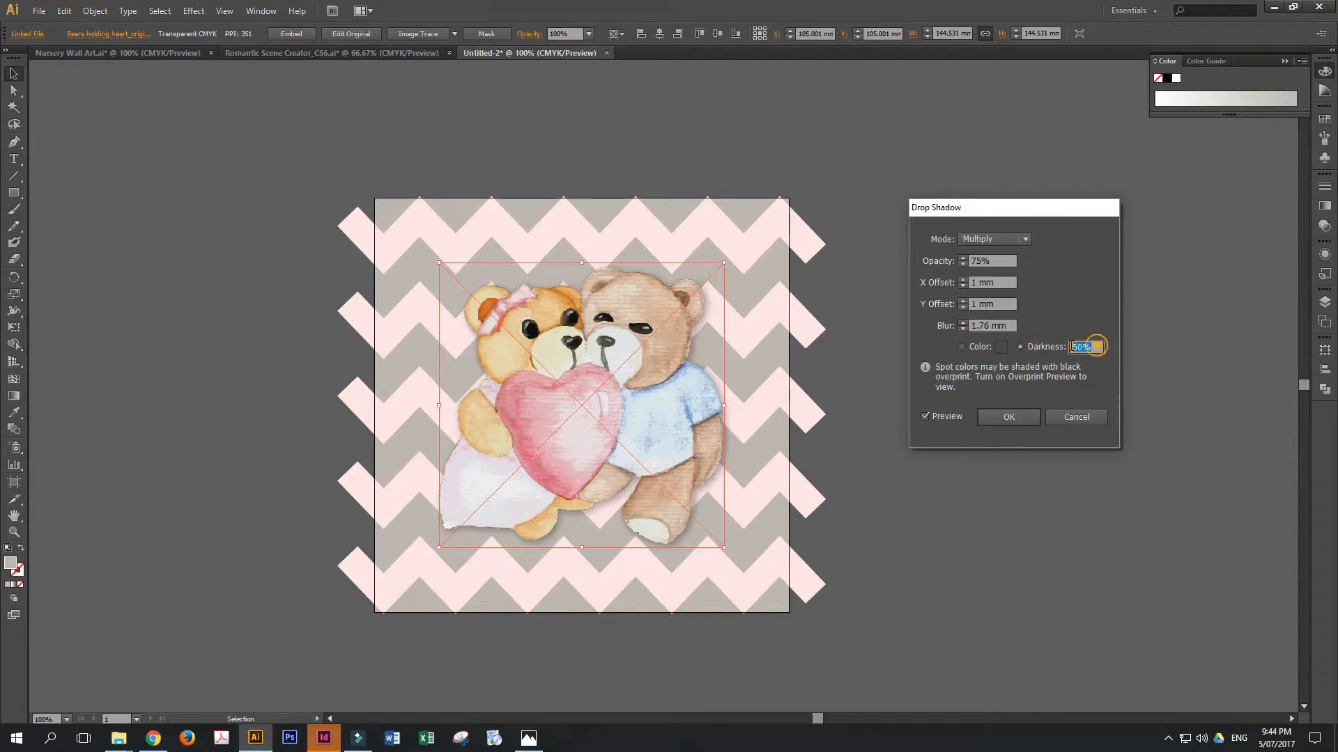
text(100)
click(1089, 306)
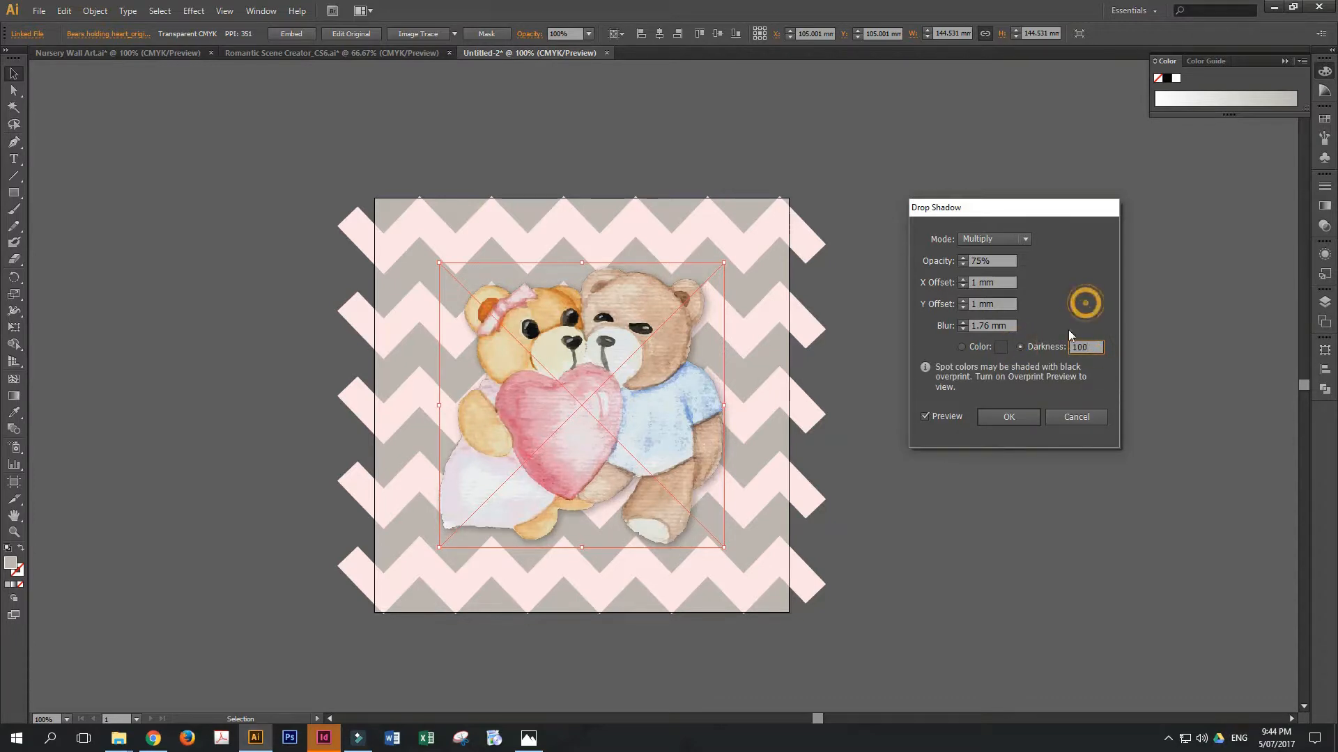
click(1044, 351)
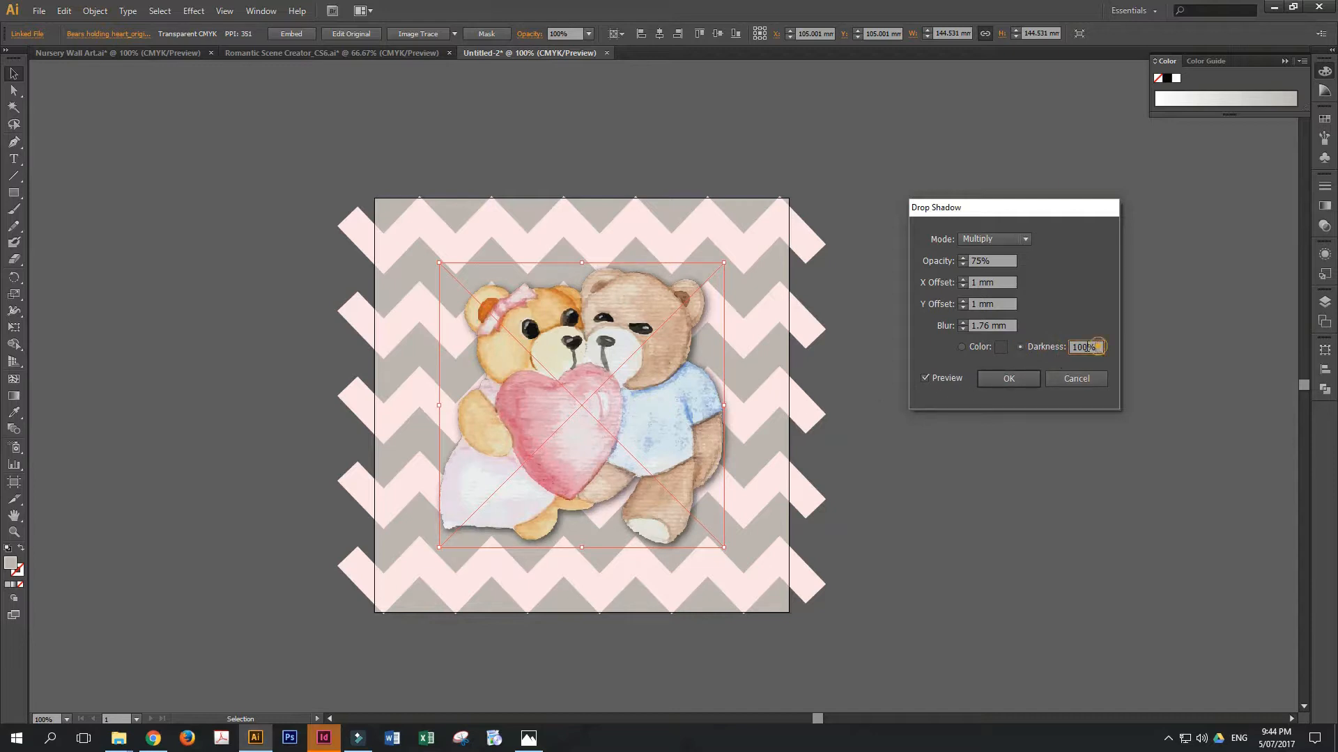
- Set the drop shadow's darkness to 50% and its X offset to 0 mm
drag(1098, 347, 1061, 346)
text(50)
click(962, 286)
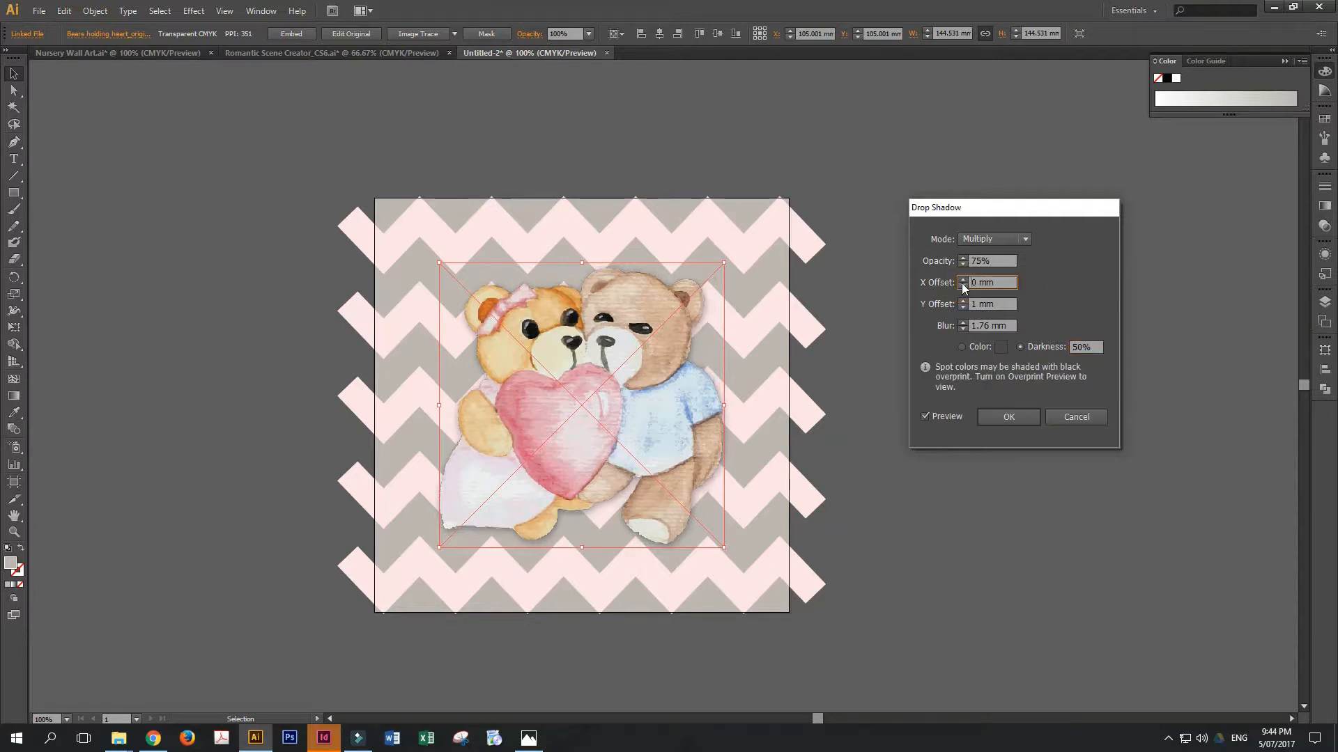
- Raise the drop shadow's X offset to 2 mm, lower it by one increment, and apply the effect to the bears image
click(963, 279)
click(963, 279)
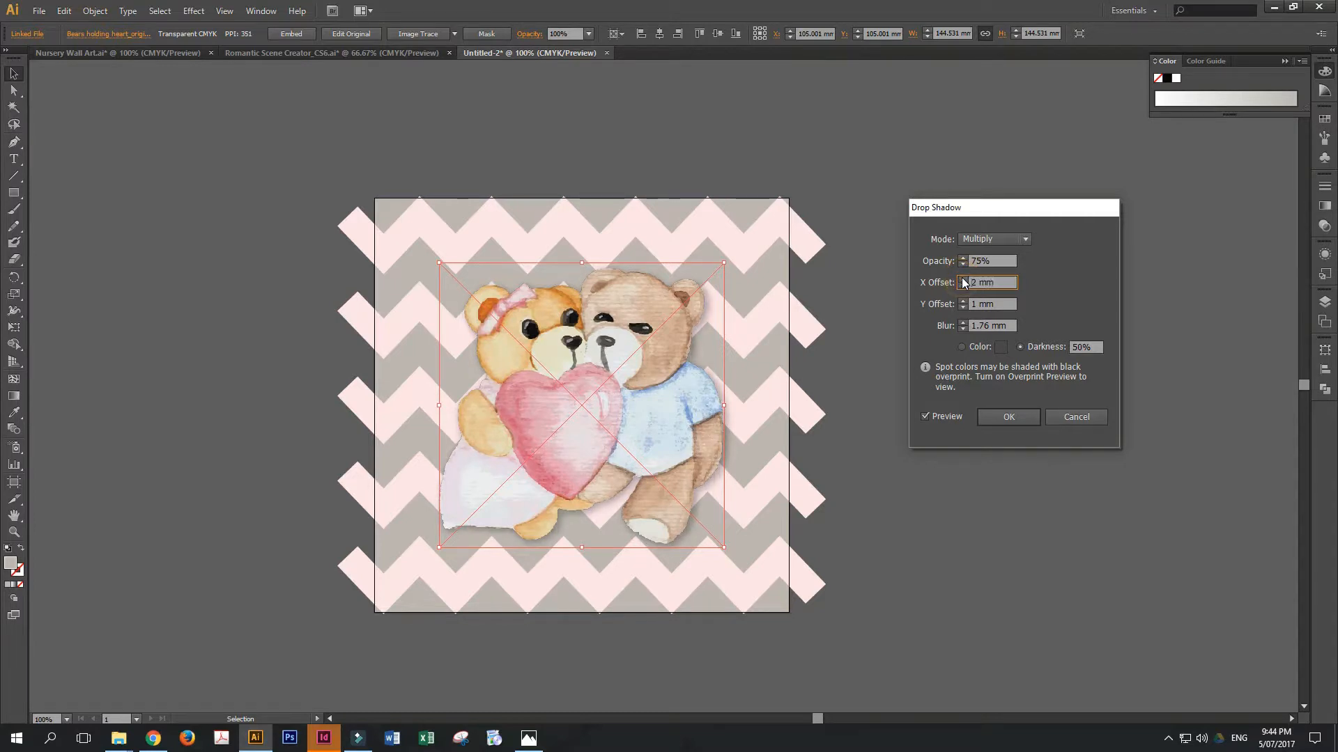
click(963, 286)
click(992, 416)
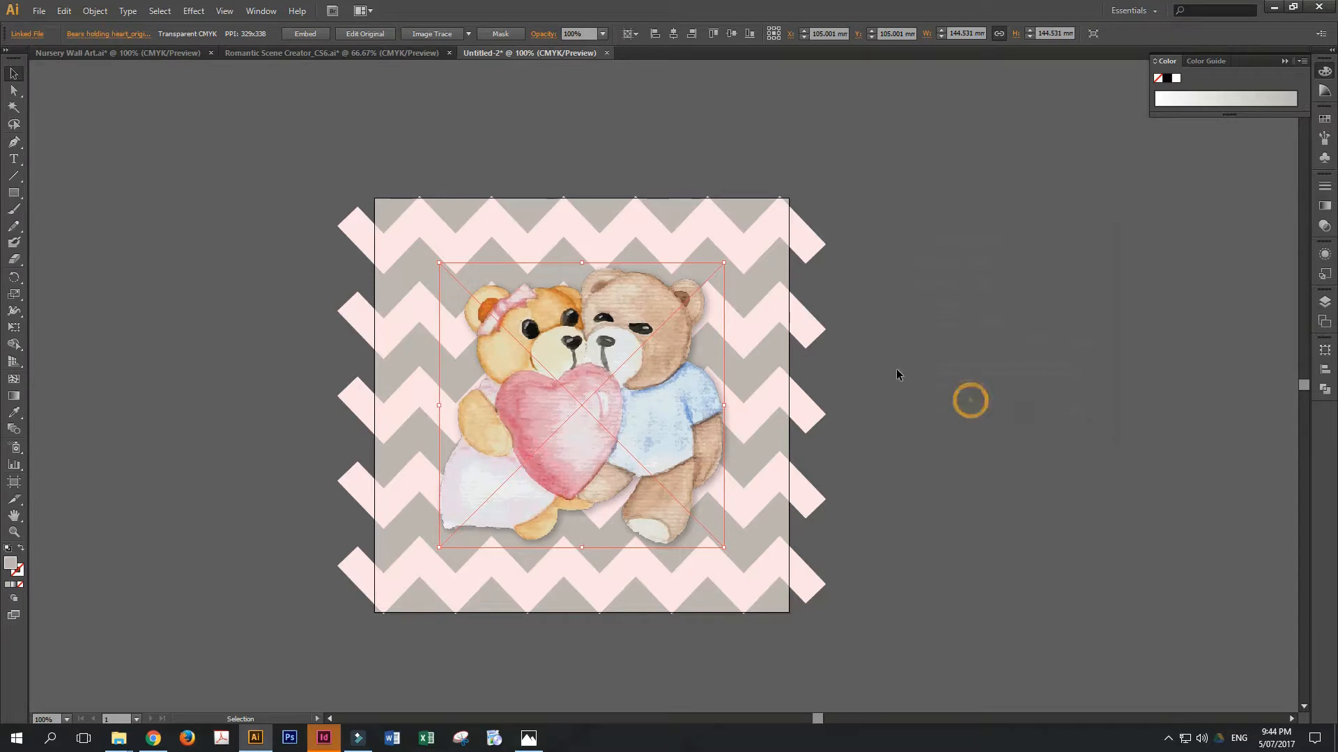
click(850, 340)
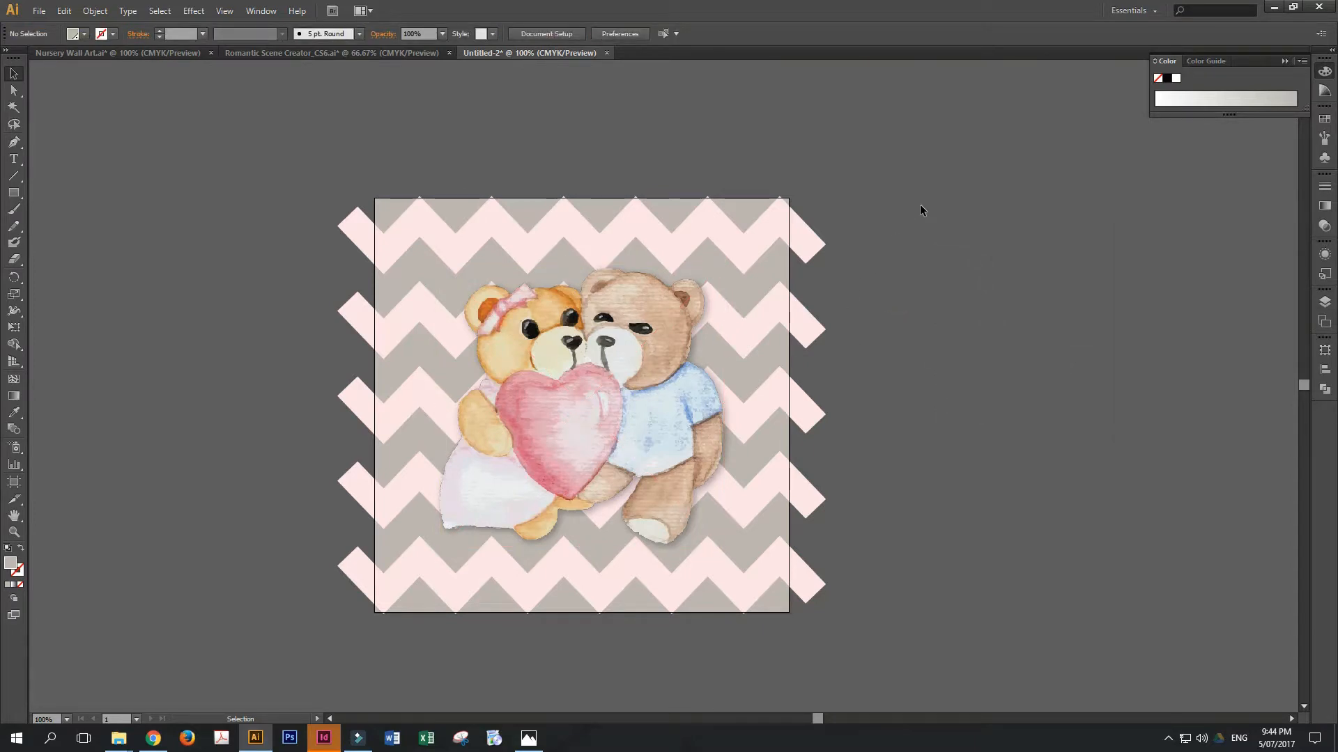
- Bring the grey background square to the front of the chevron and bears artwork
click(955, 262)
click(673, 204)
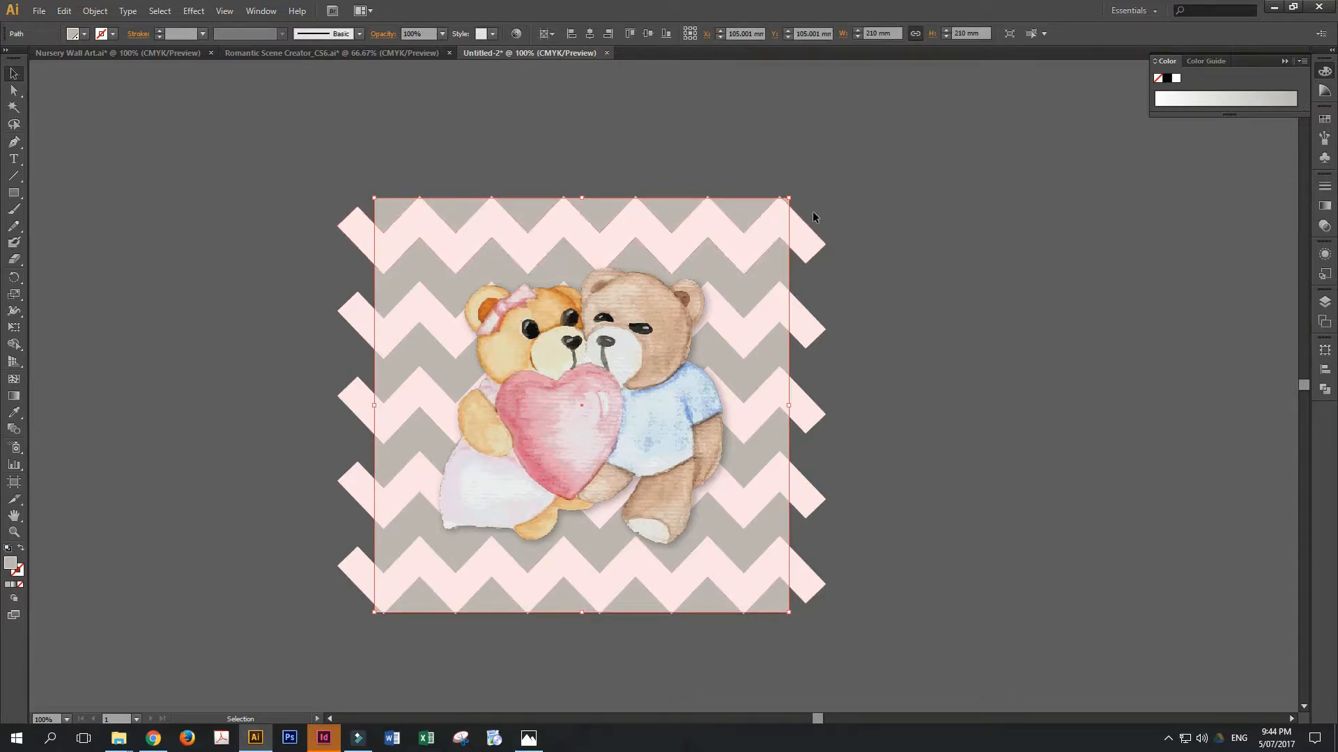
click(895, 170)
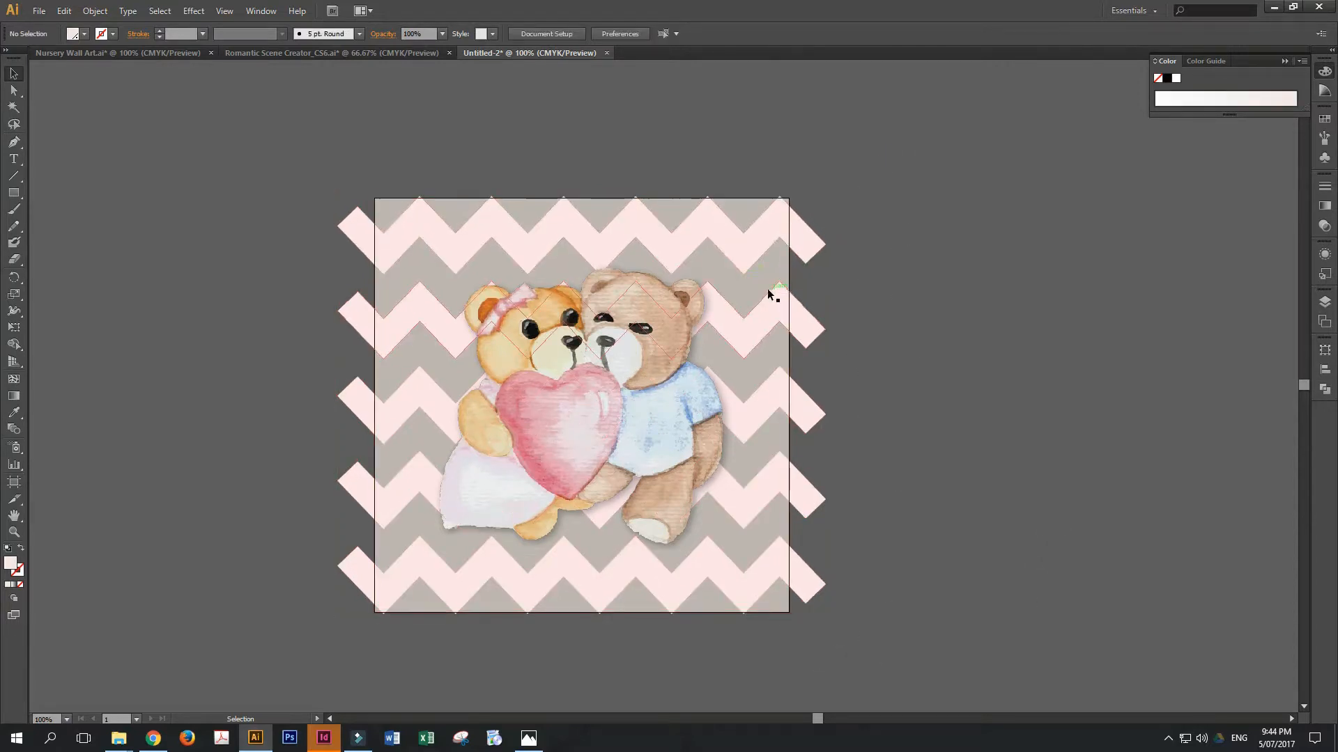
click(745, 291)
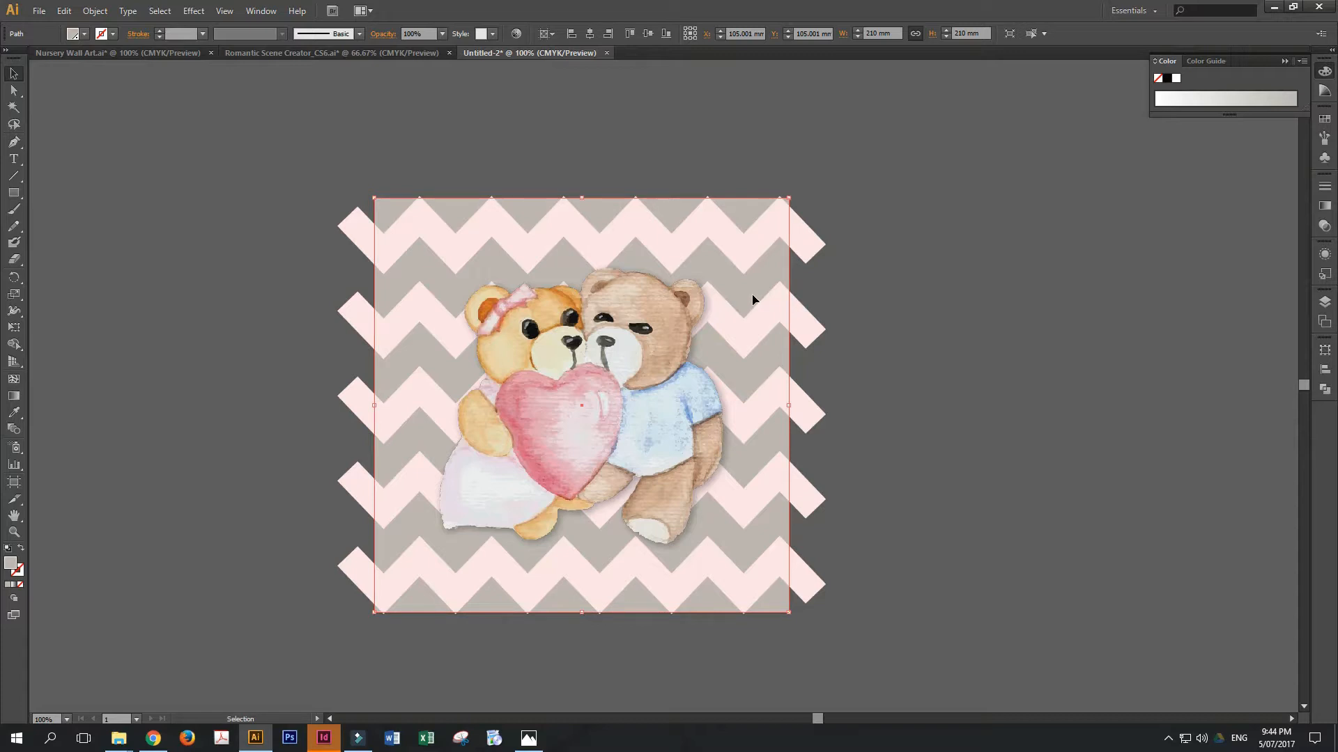
click(95, 11)
mouse_move(101, 42)
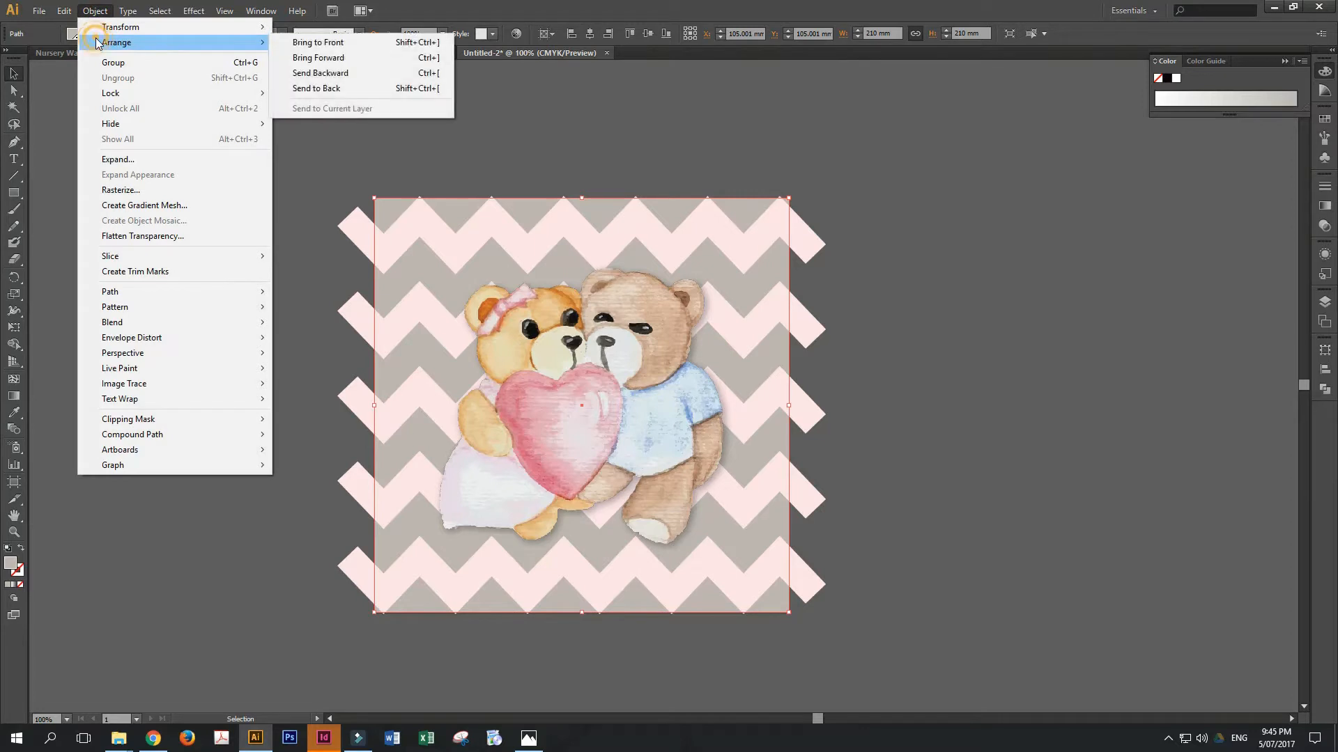
click(300, 43)
click(600, 134)
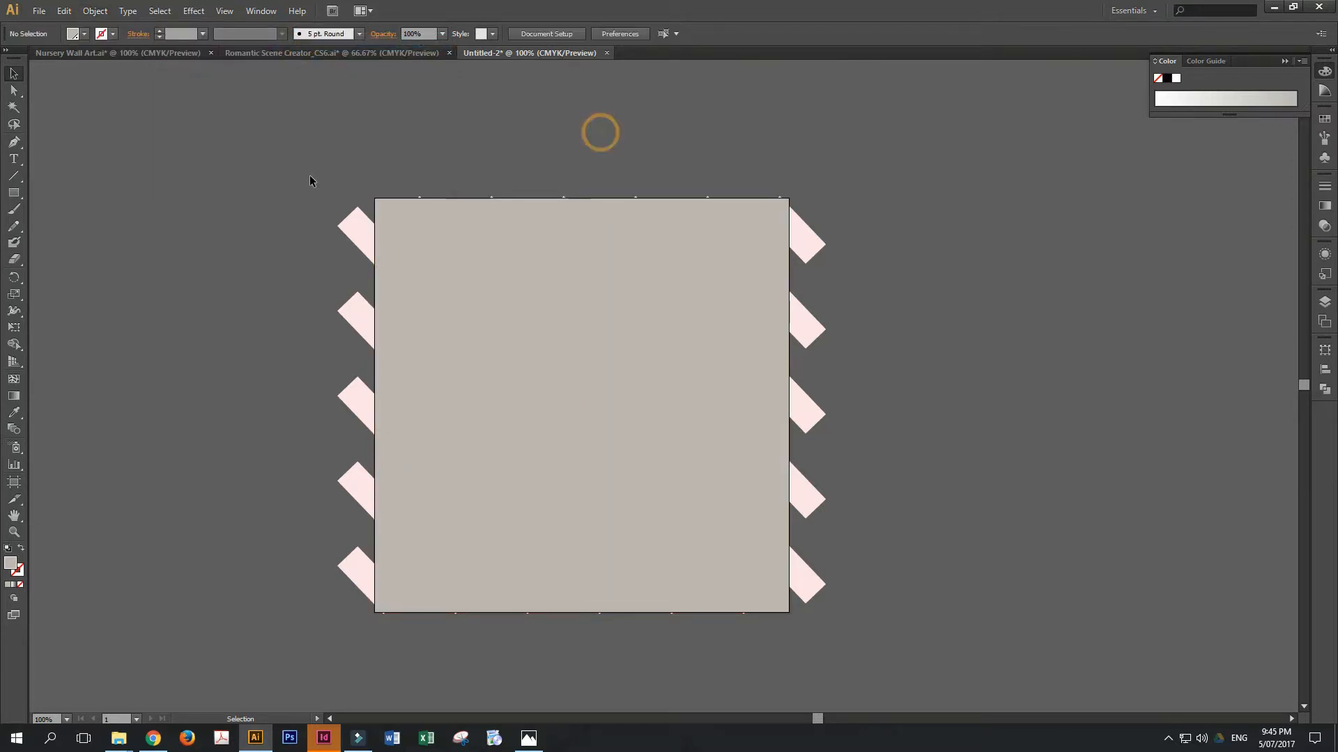
- Select all the artwork and make a clipping mask from the grey square to crop the chevrons to the artboard
drag(306, 163, 996, 697)
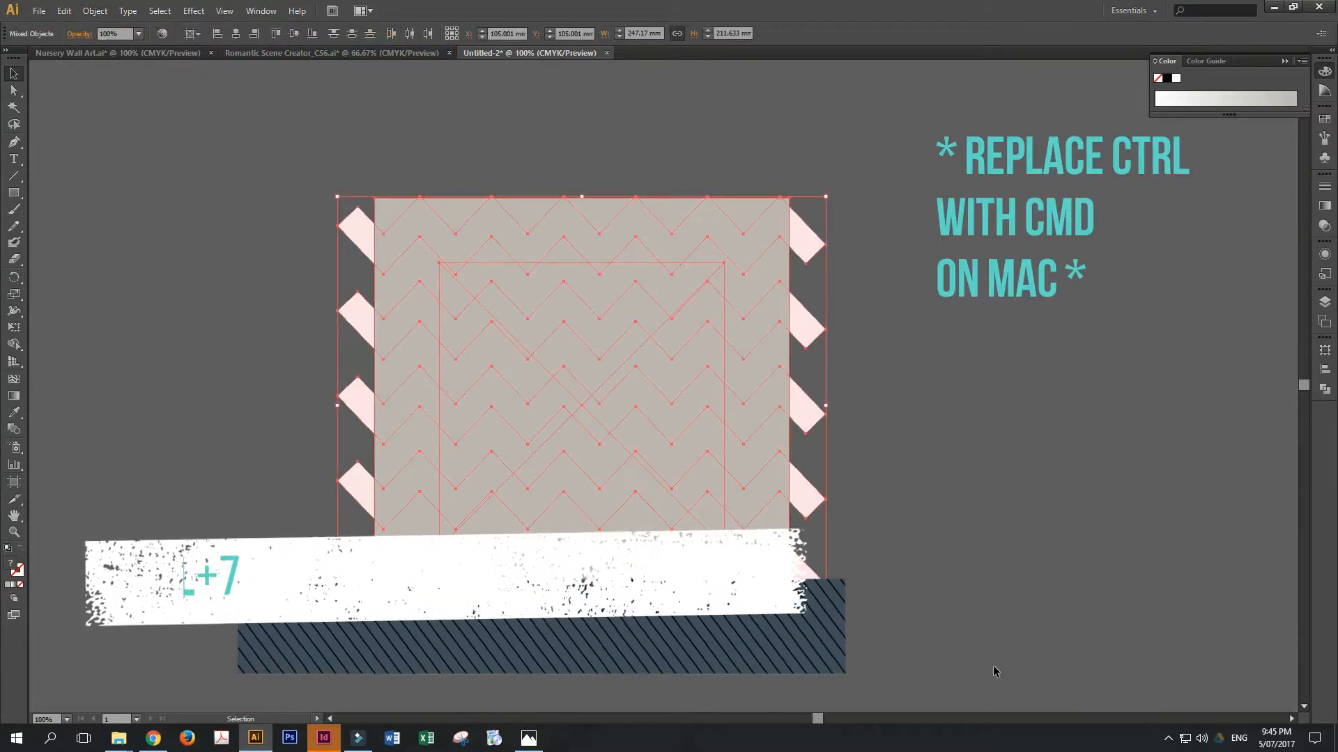
key(ctrl)
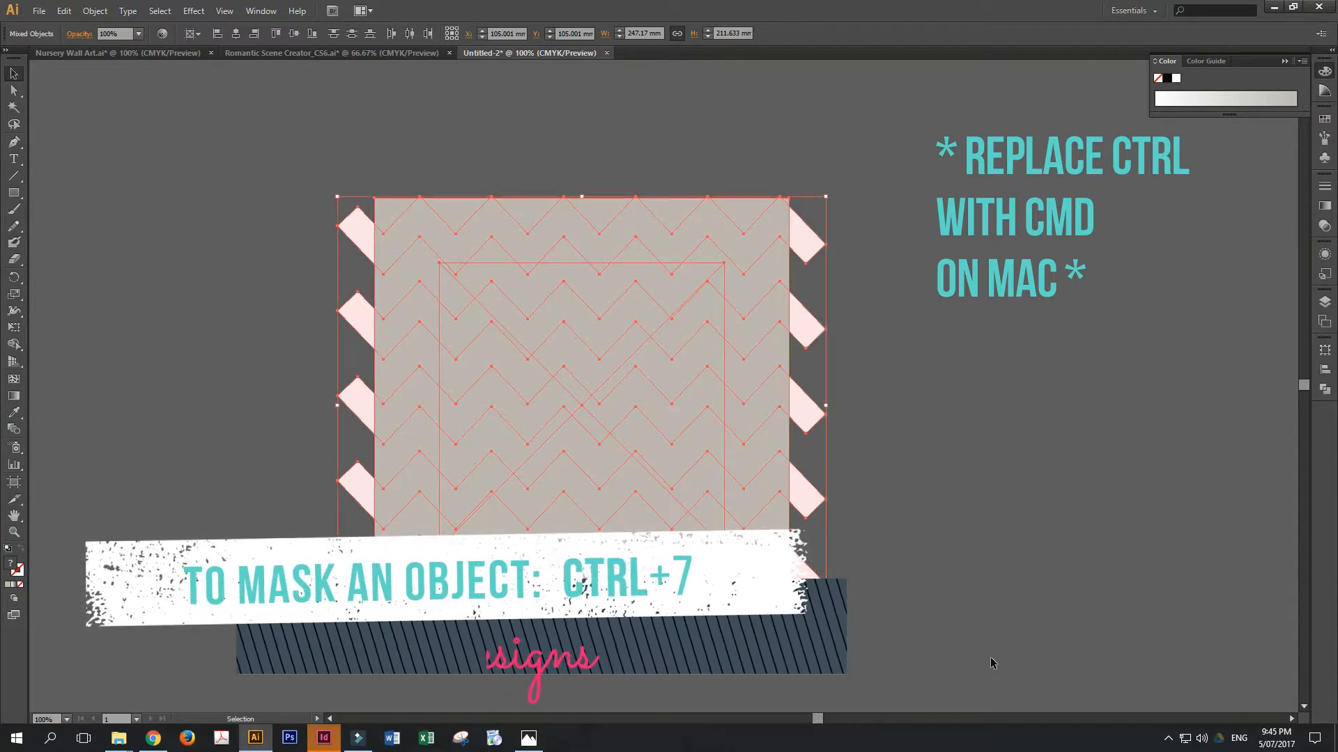
key(ctrl+7)
click(960, 521)
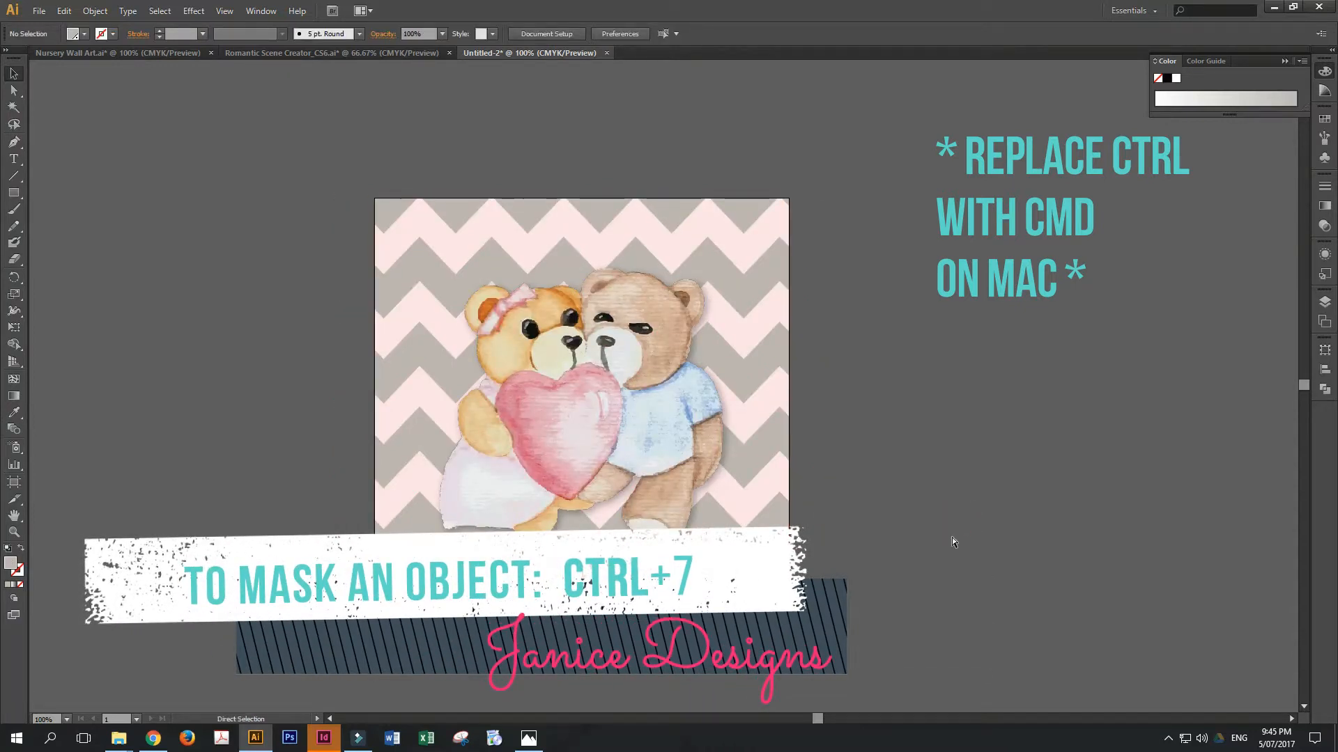
- Inside the clip group, enlarge the bears image to about 154 mm square and centre it horizontally and vertically on the artboard
key(ctrl+minus)
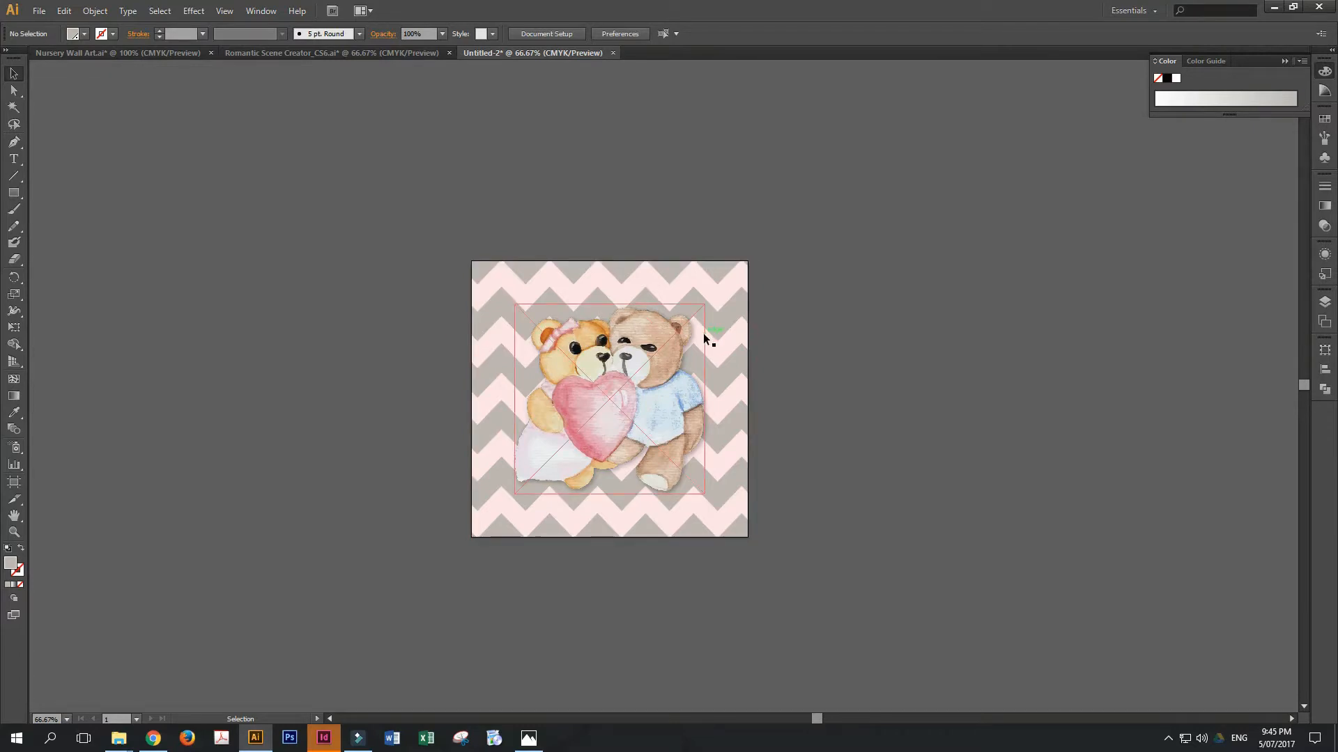
double_click(725, 350)
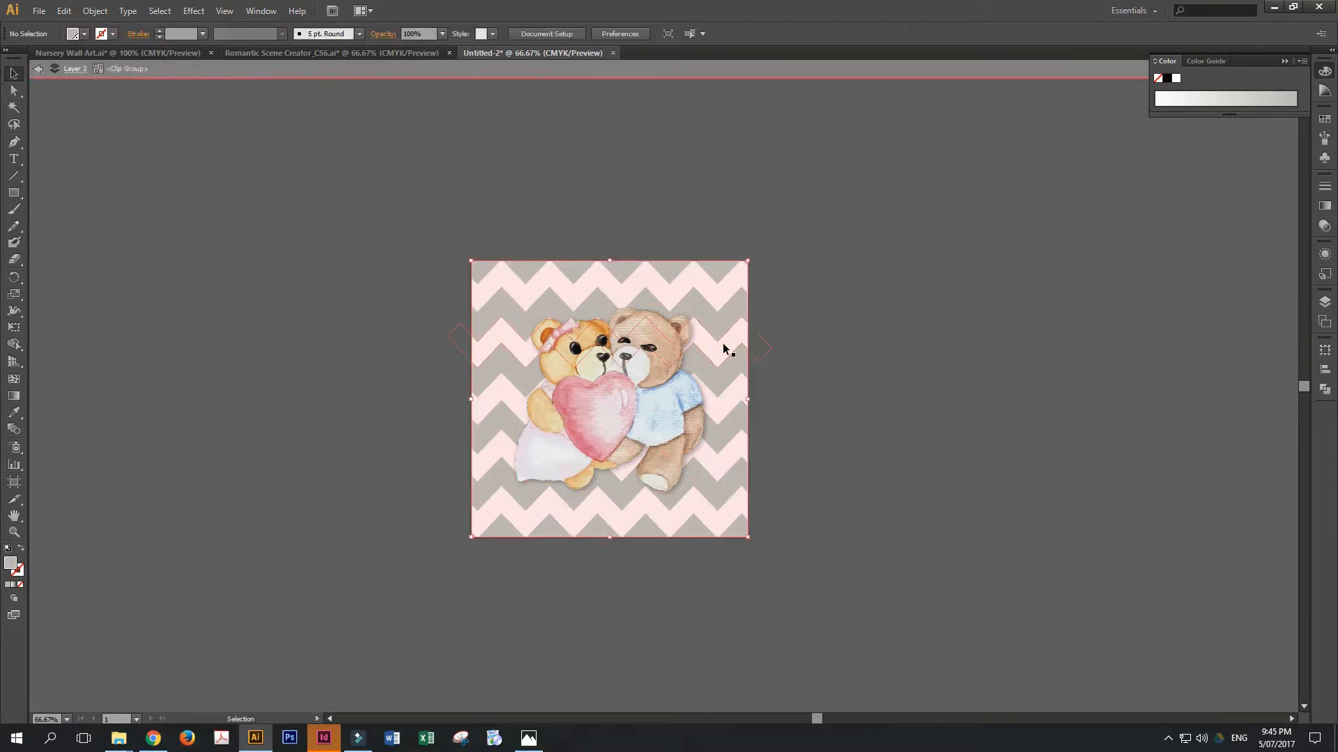
click(675, 361)
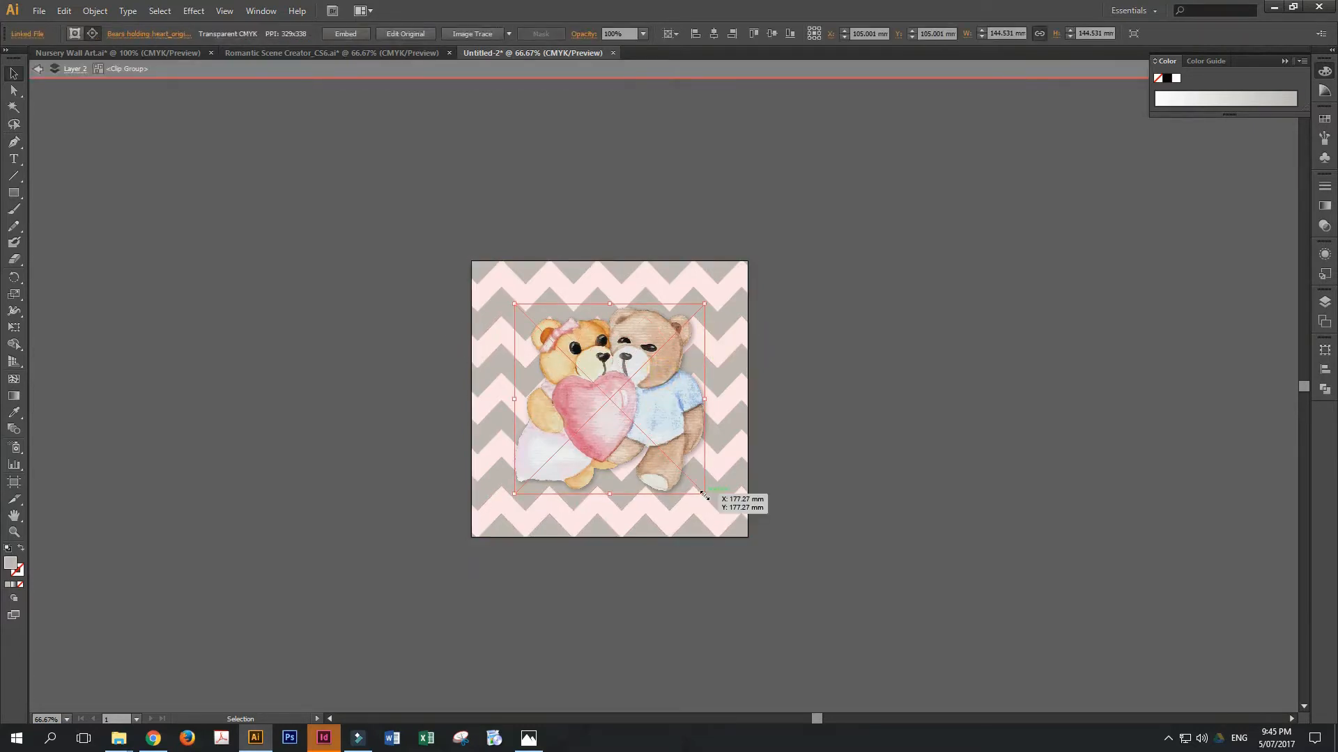
drag(704, 494, 716, 514)
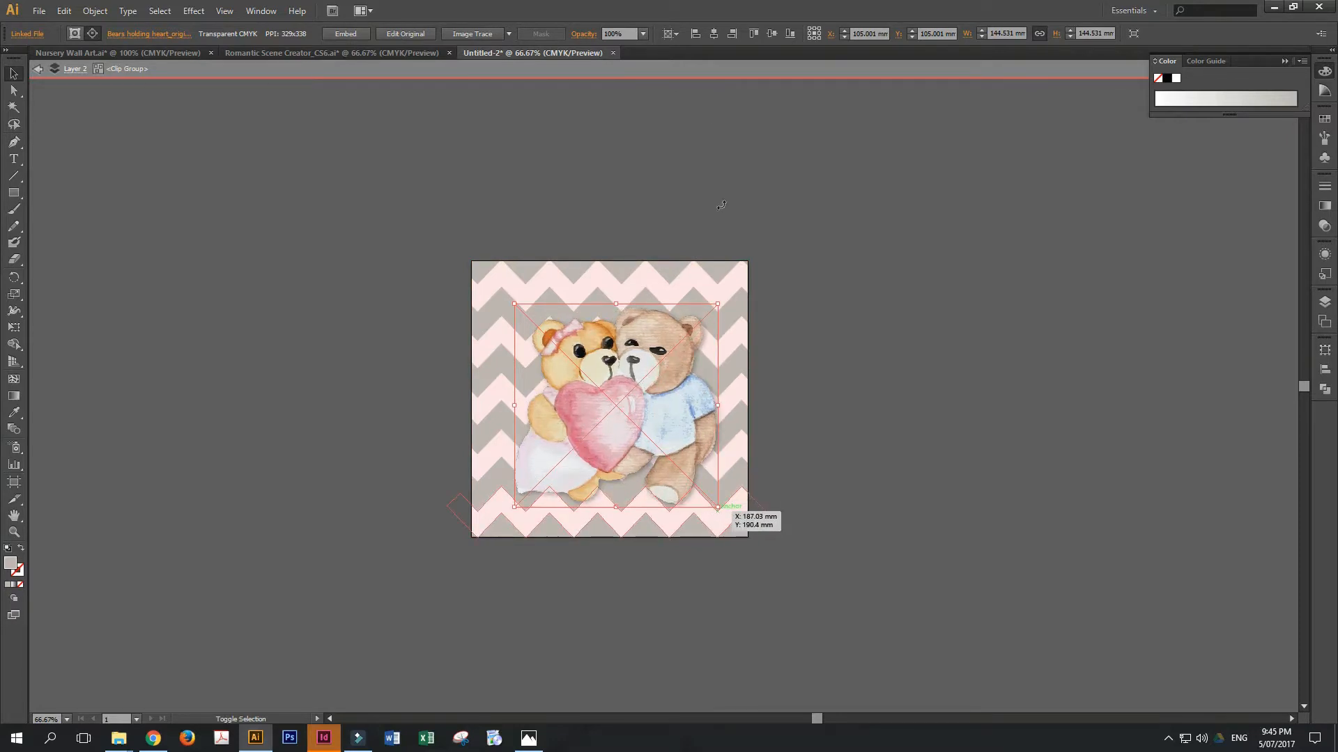
click(713, 34)
click(769, 33)
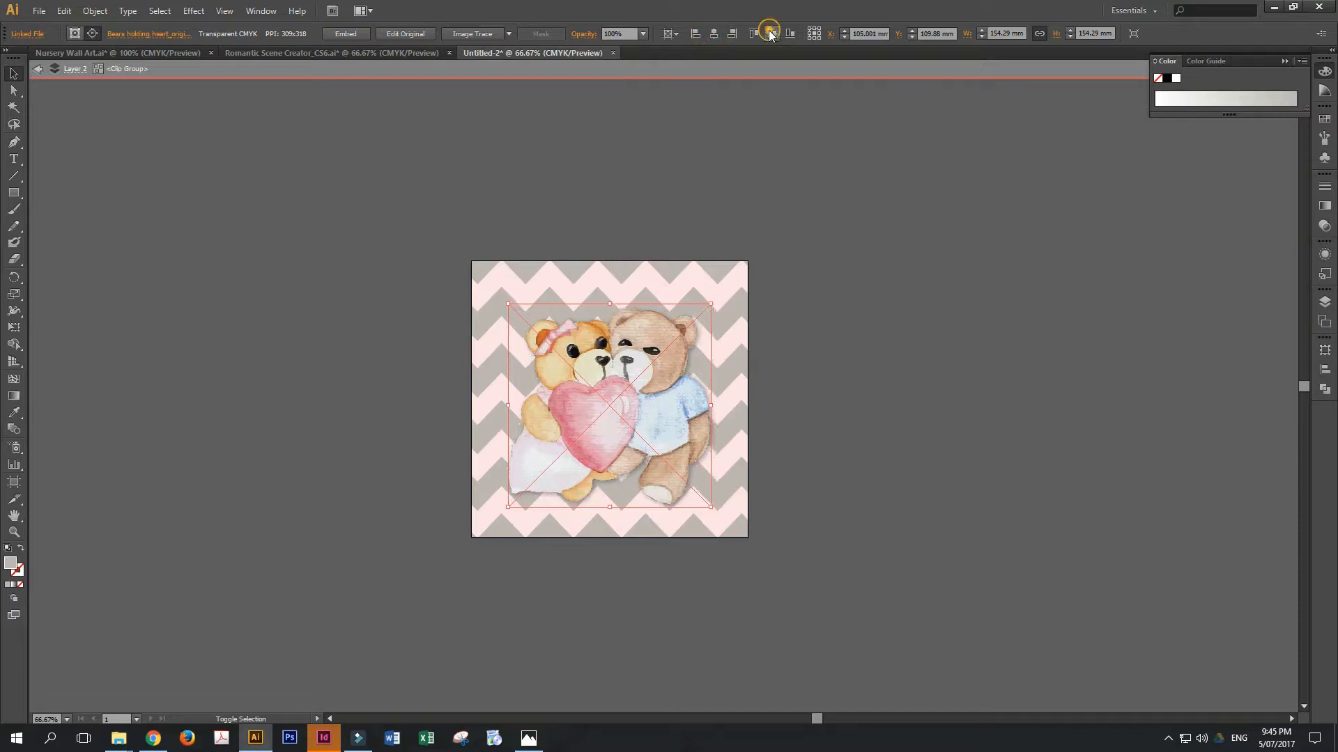
double_click(797, 281)
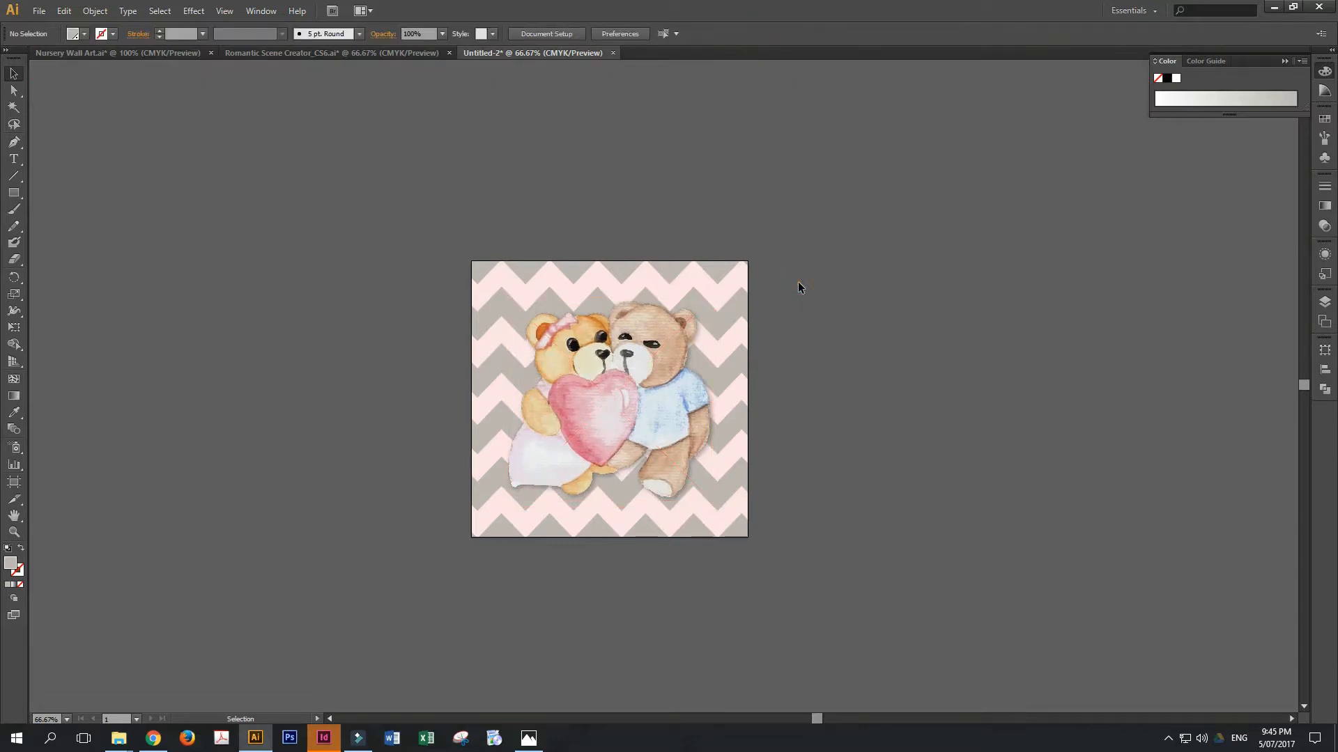
- Reopen the clip group in isolation mode, select the bears image, and exit the group without editing it
double_click(737, 305)
click(663, 351)
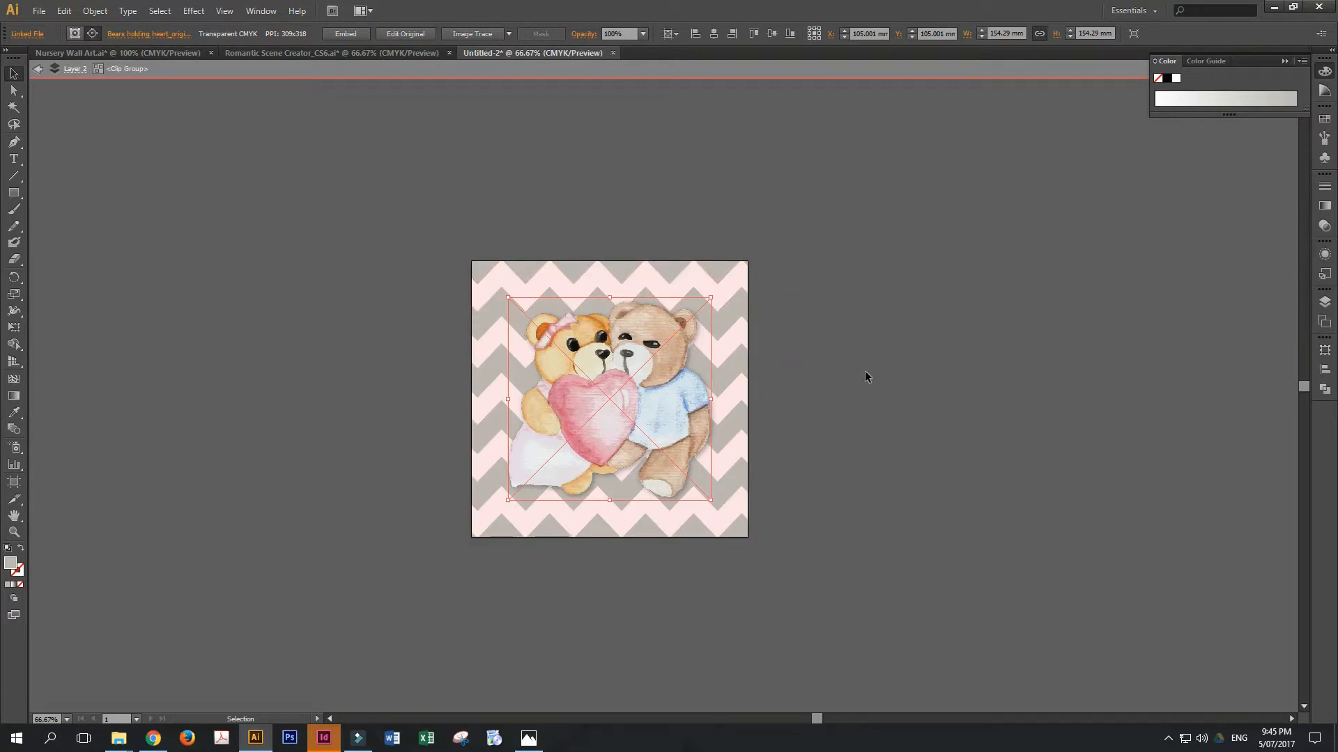
click(849, 358)
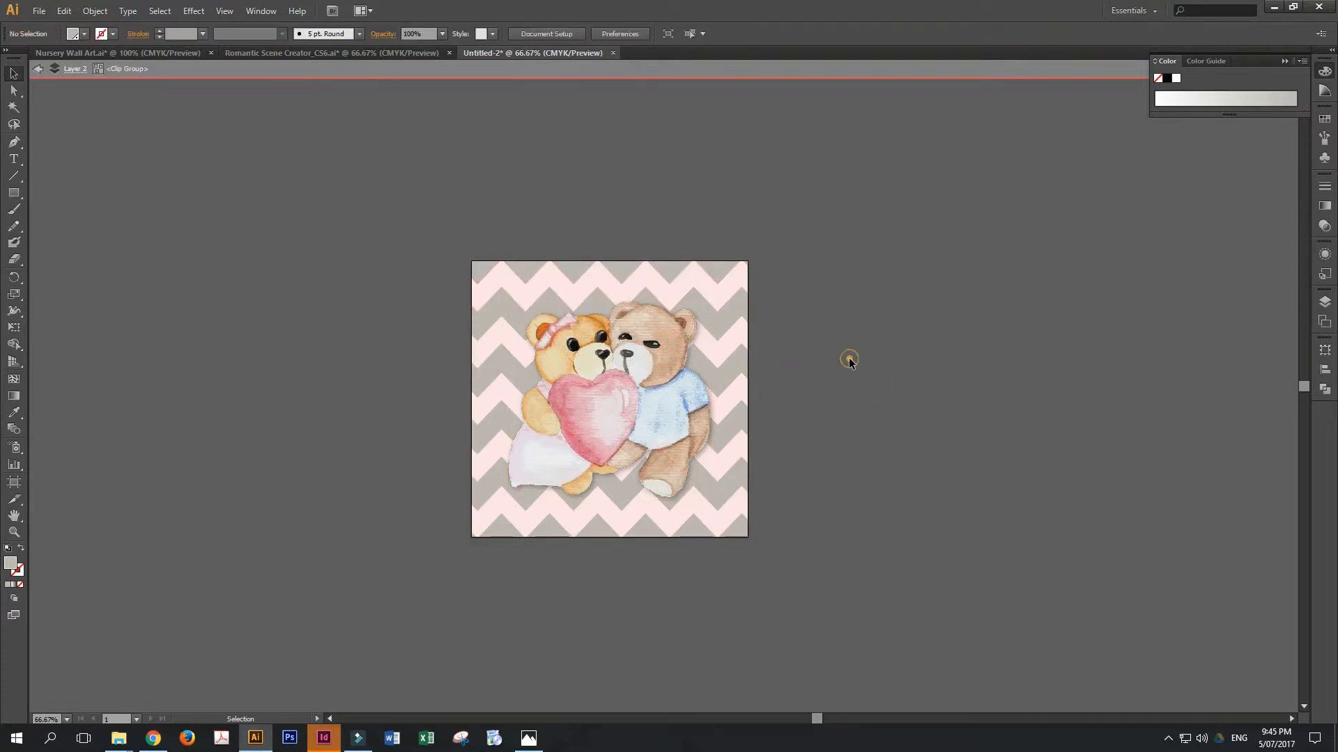
double_click(848, 357)
click(856, 346)
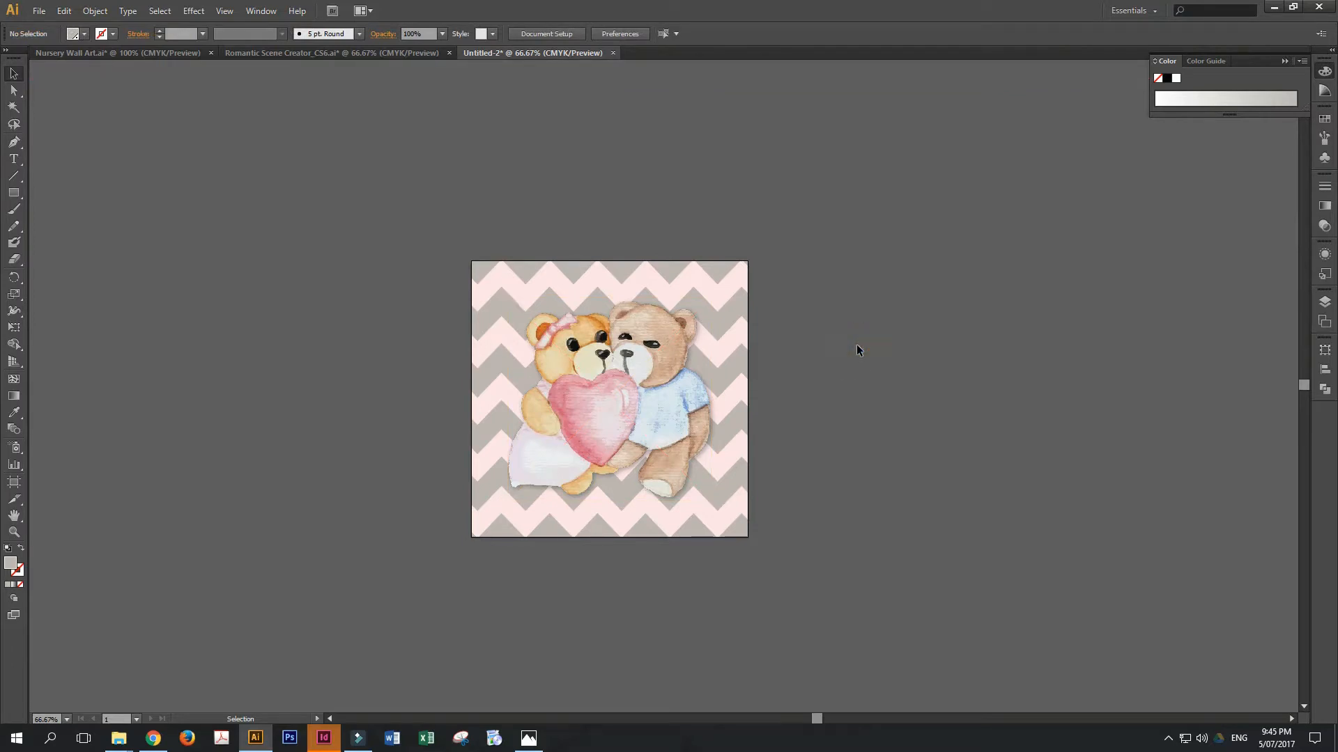
- Compare the two designs by showing Layer 1 in place of Layer 2 and switching visibility back to Layer 2
click(1324, 302)
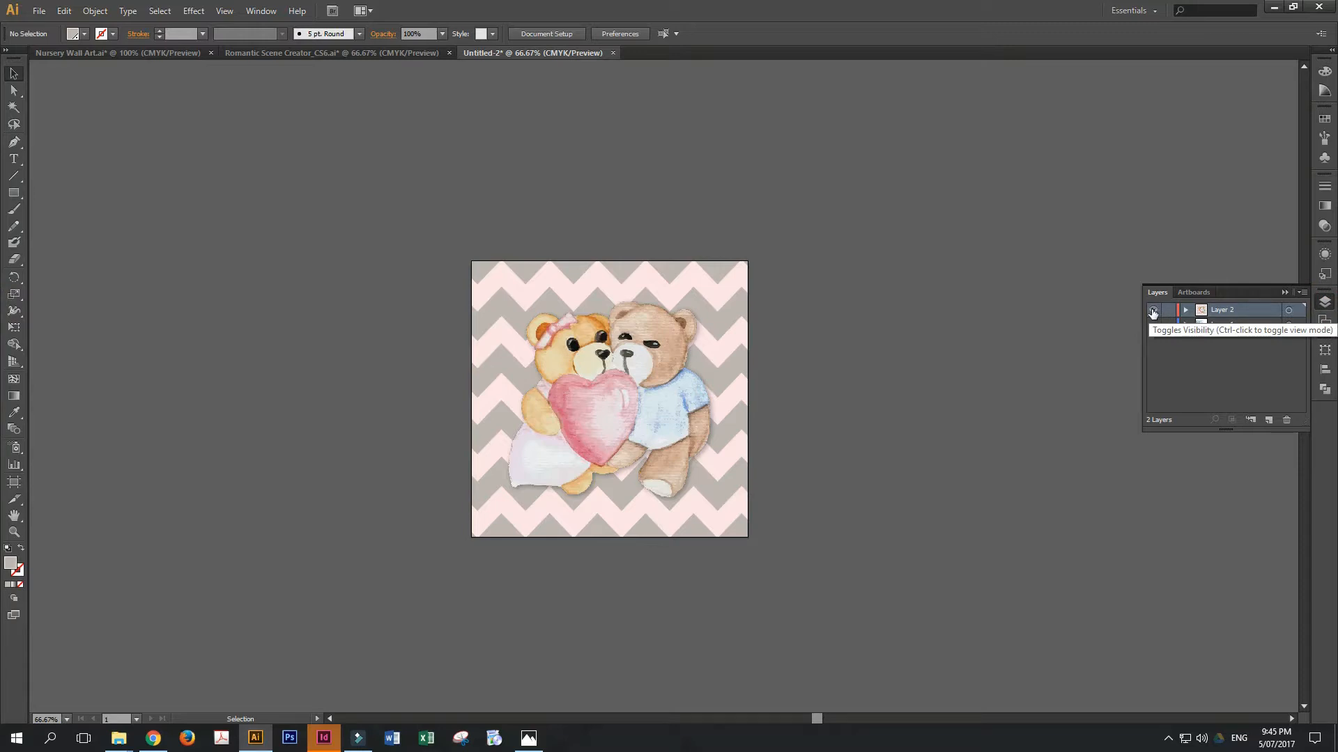
click(1152, 311)
click(1154, 325)
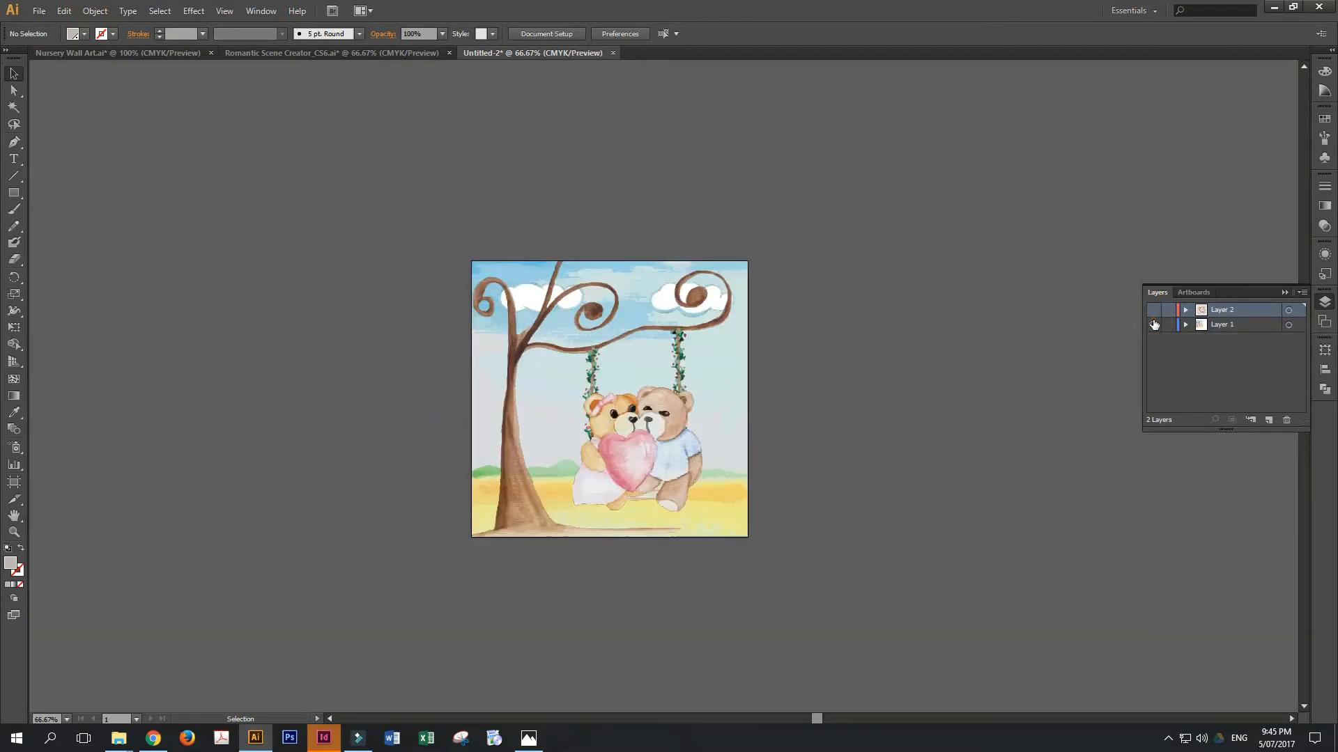
click(1154, 325)
click(1153, 310)
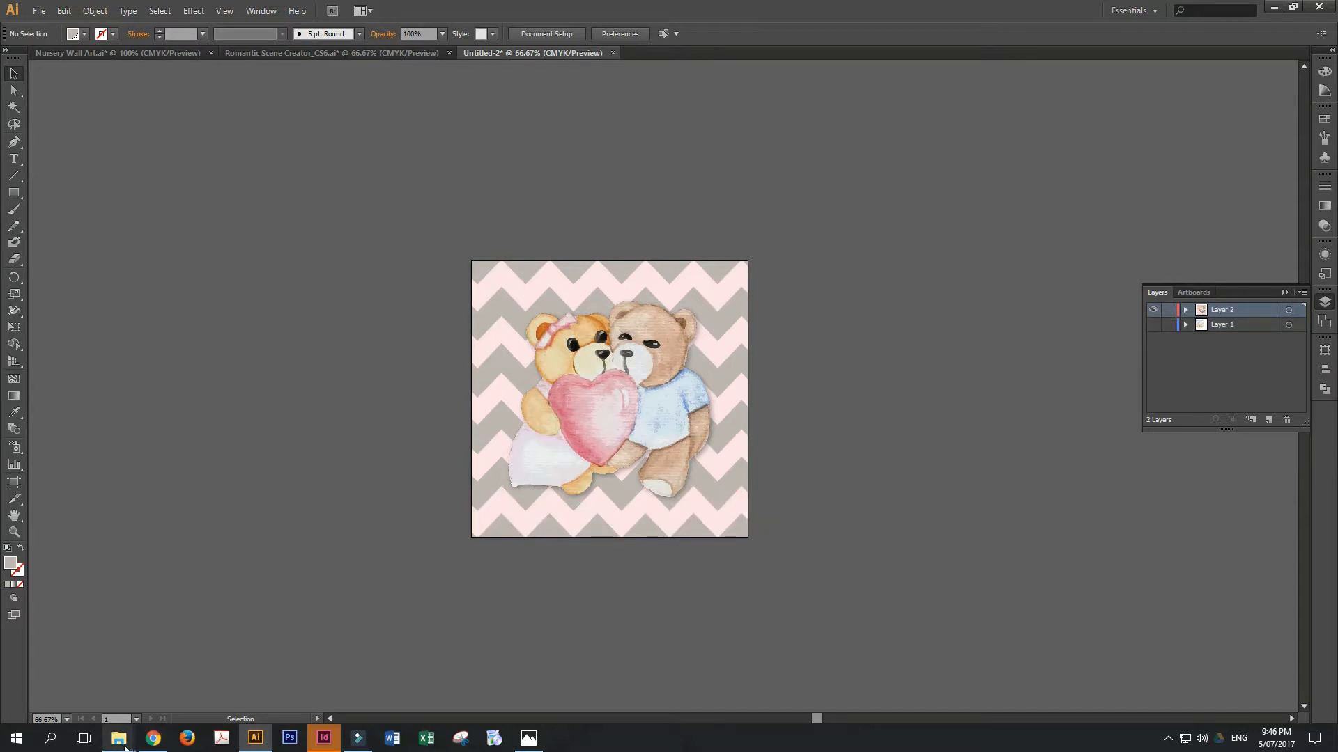
- Switch to the Tutorials folder in File Explorer and view the framed wall art mockups example1 and example2 full screen in Photos
mouse_move(125, 748)
click(183, 692)
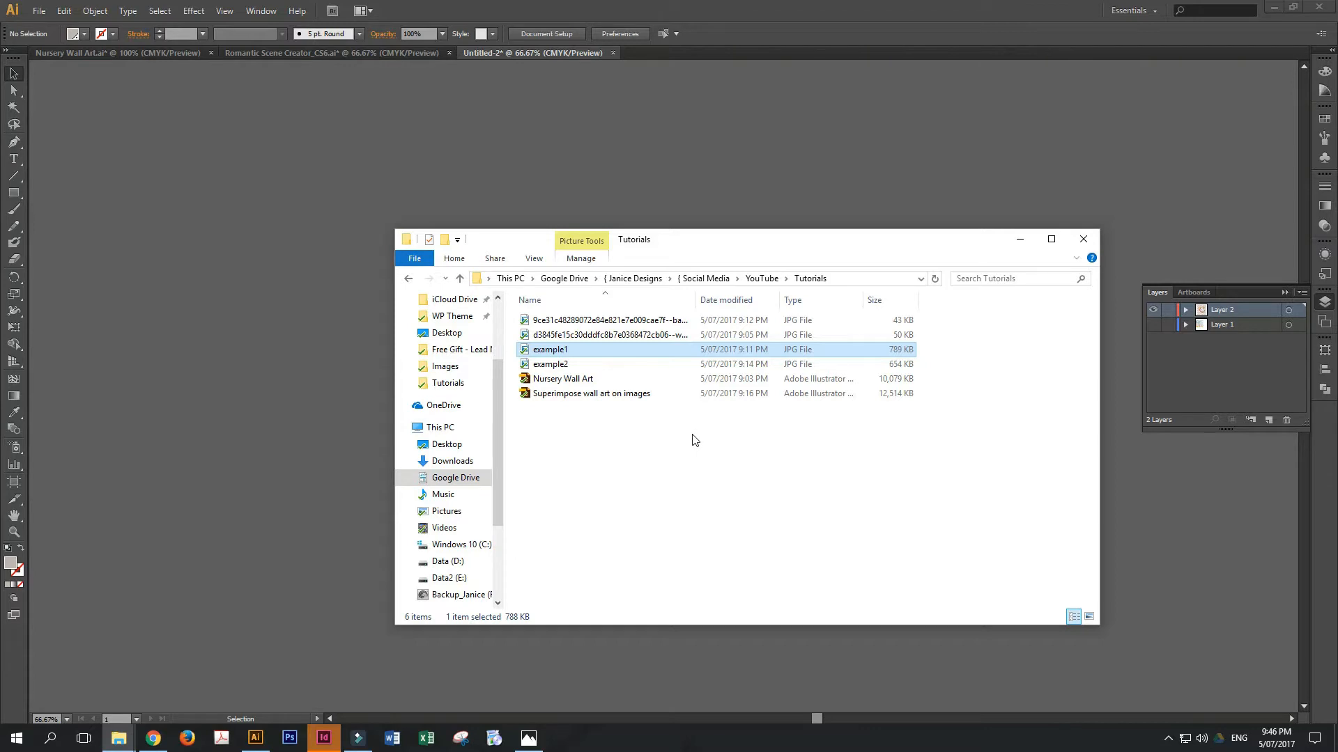
click(673, 471)
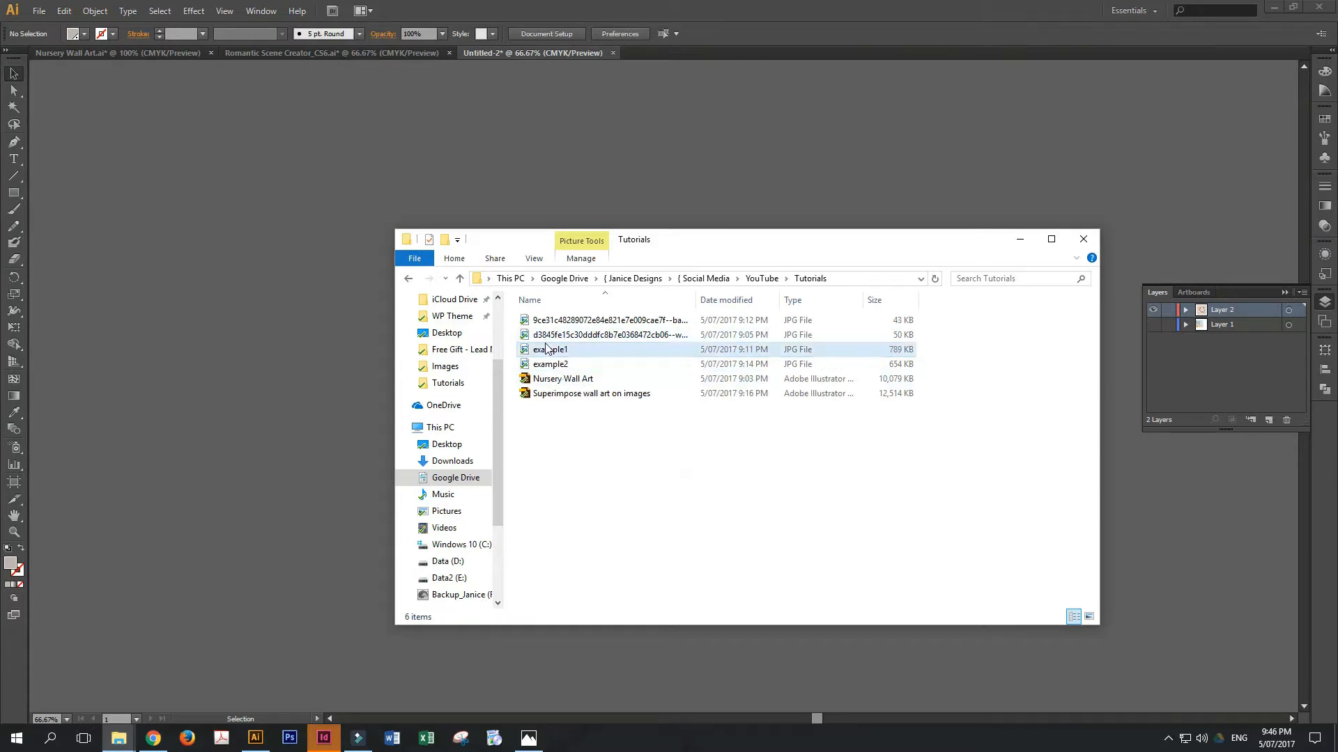
double_click(552, 353)
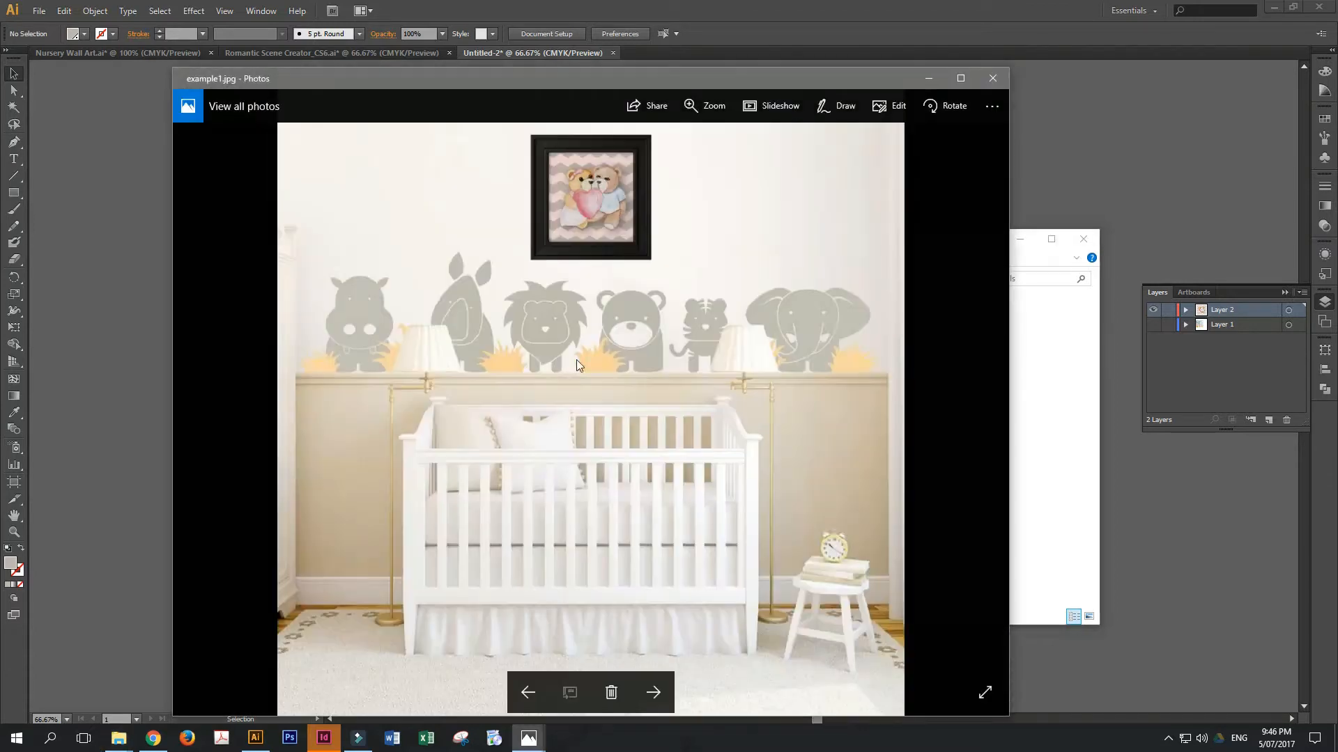
click(986, 695)
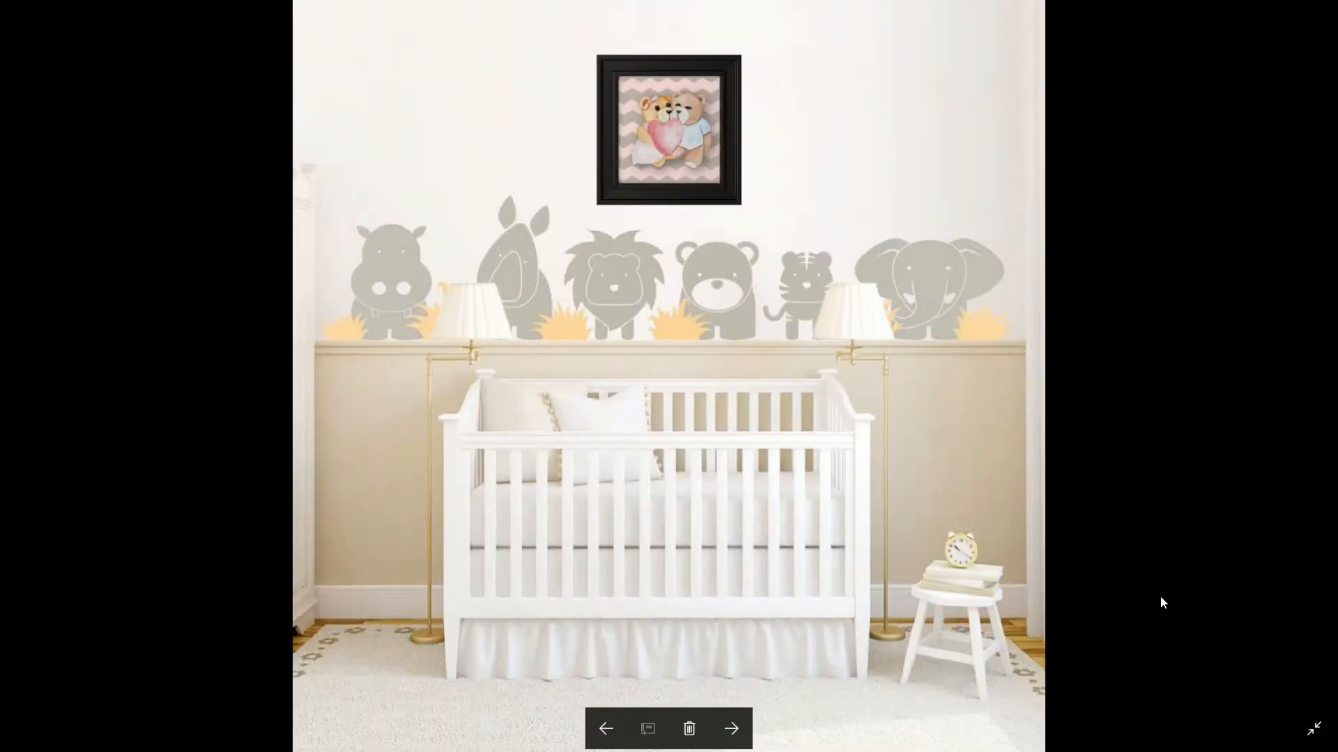
click(731, 728)
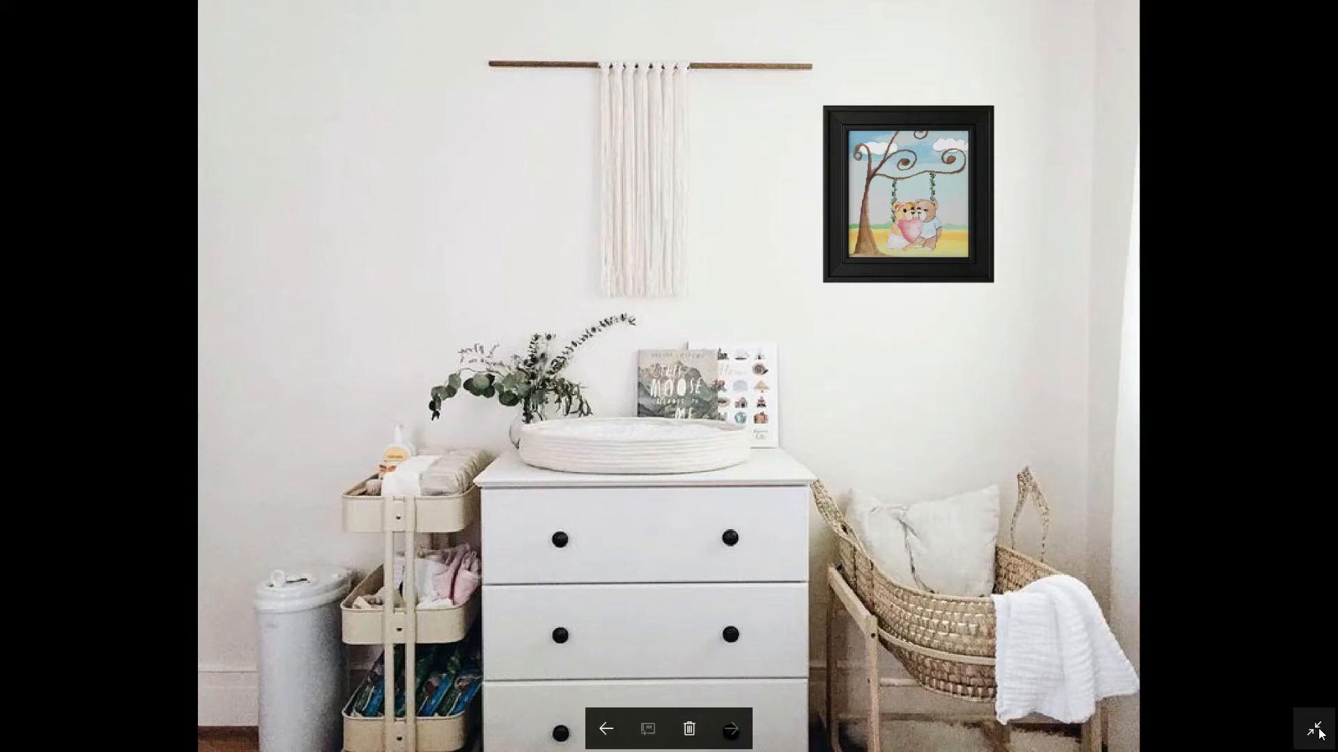
click(1316, 730)
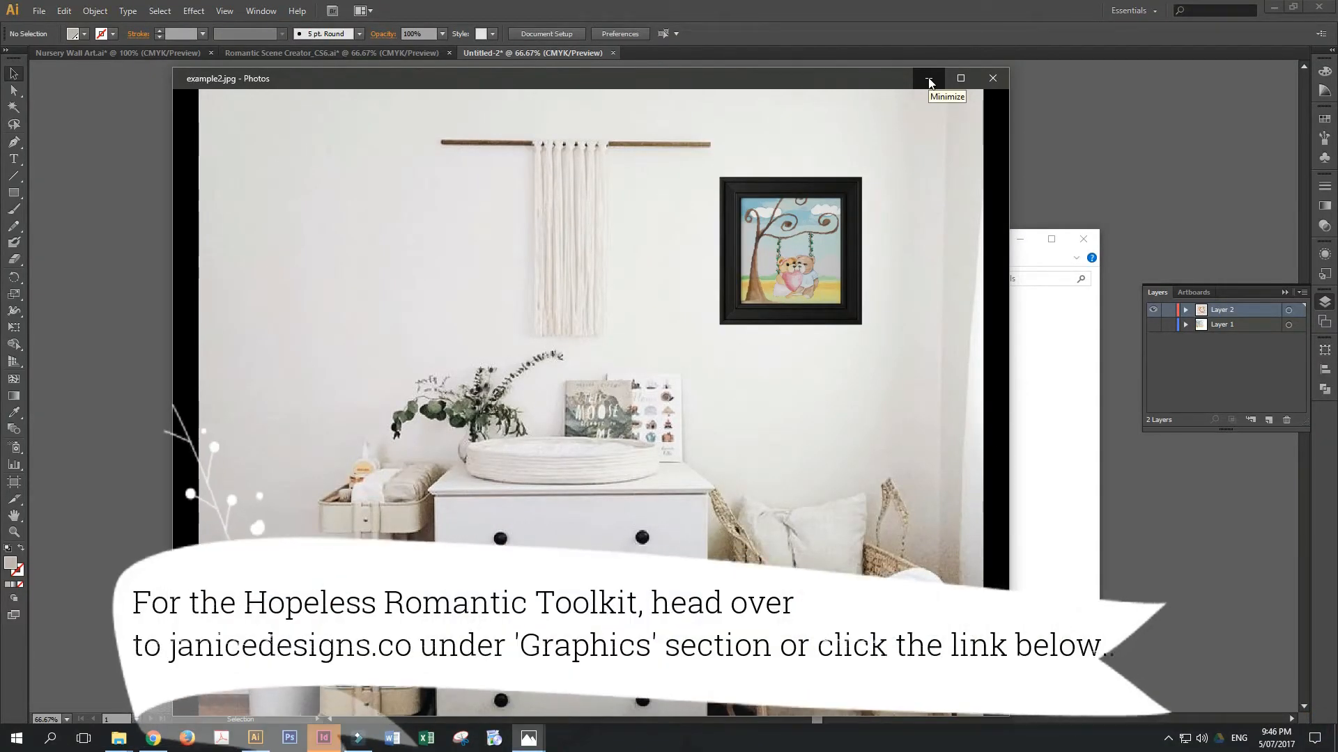
click(929, 83)
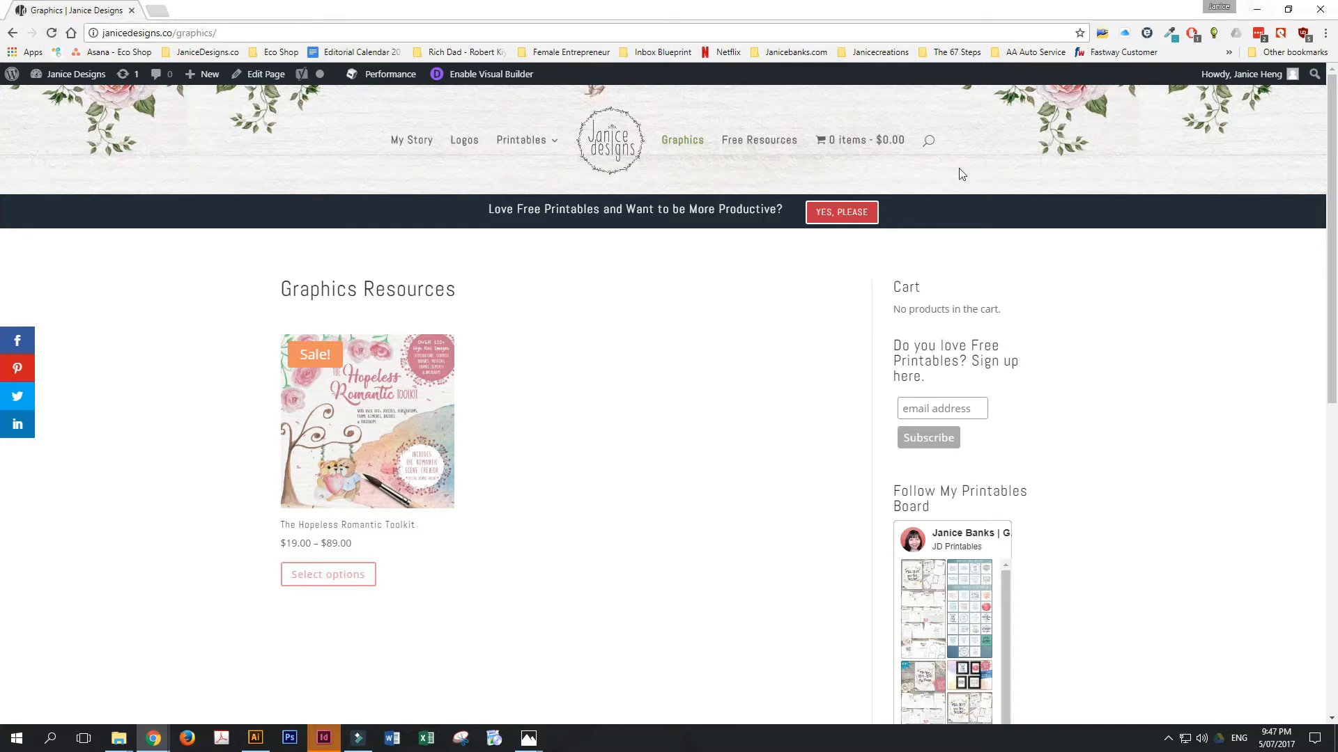
- Open The Hopeless Romantic Toolkit product and view its preview images of the bears, watercolour doodles and brushes, and card examples
click(358, 392)
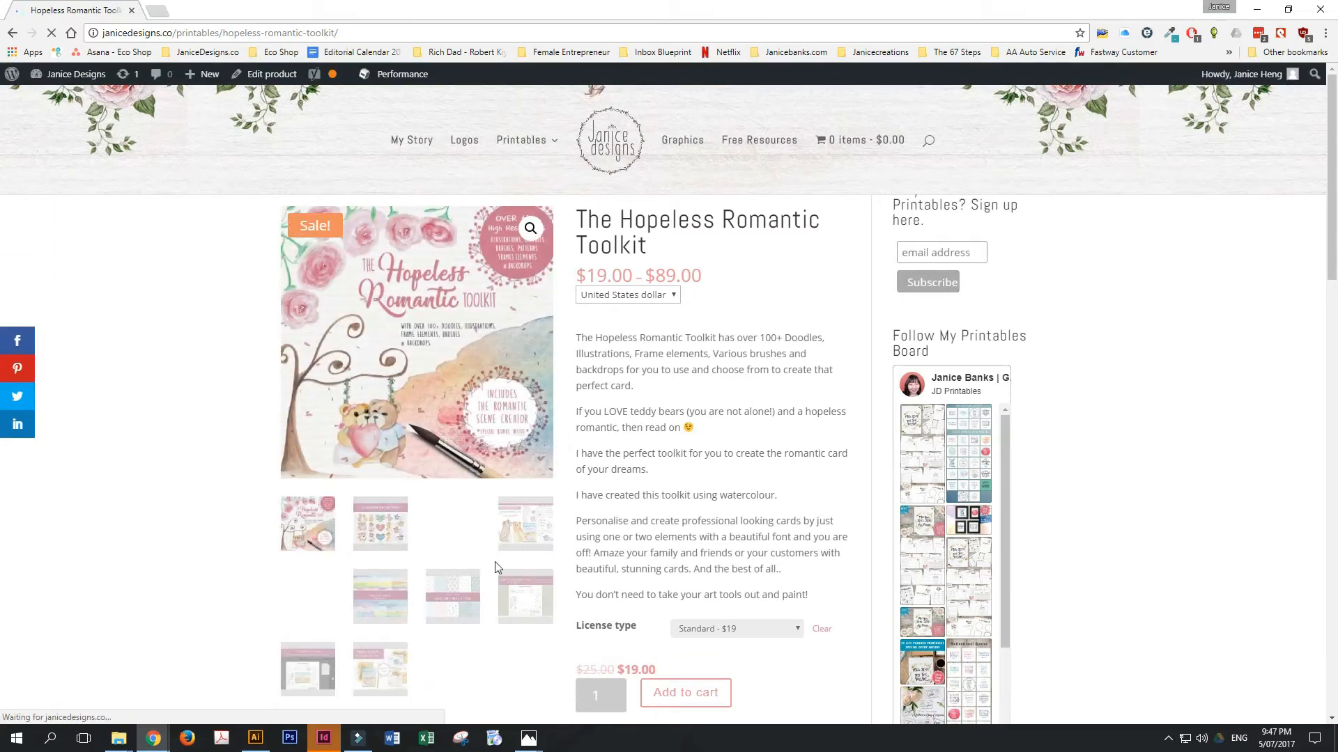
click(377, 524)
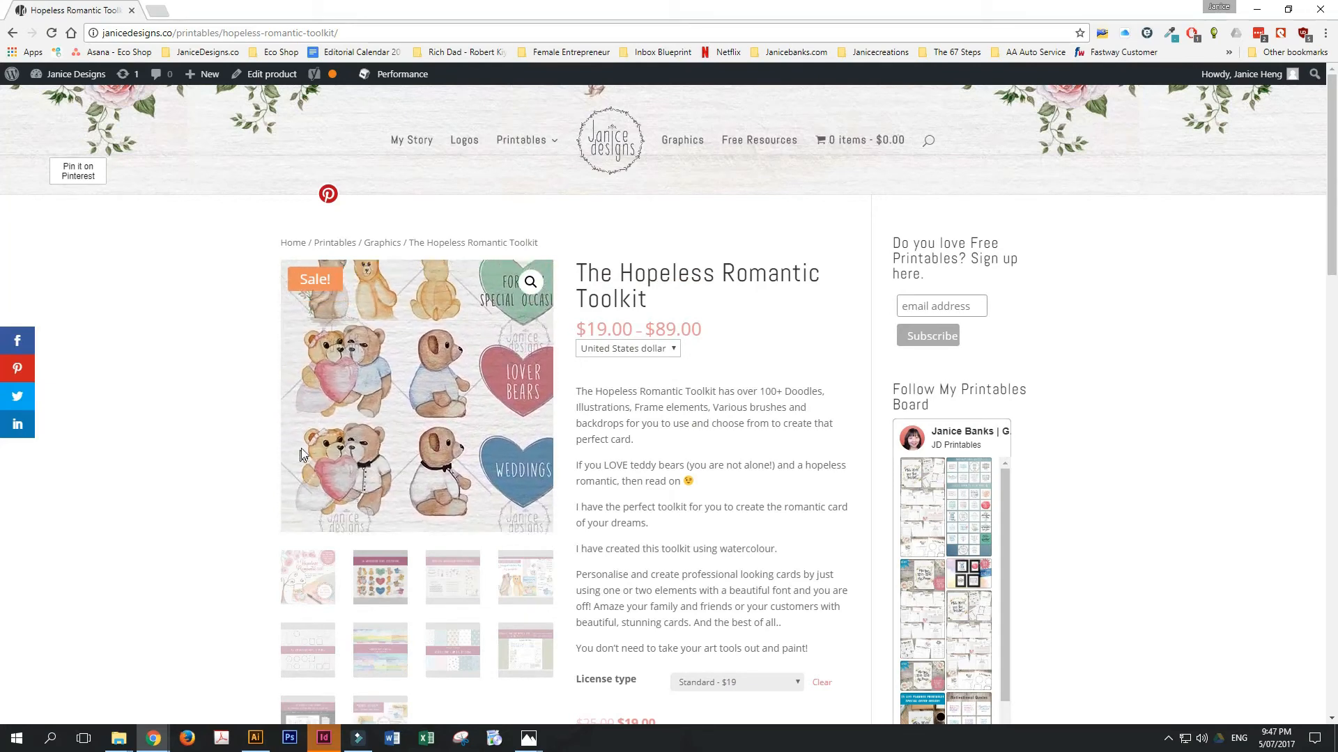
click(463, 587)
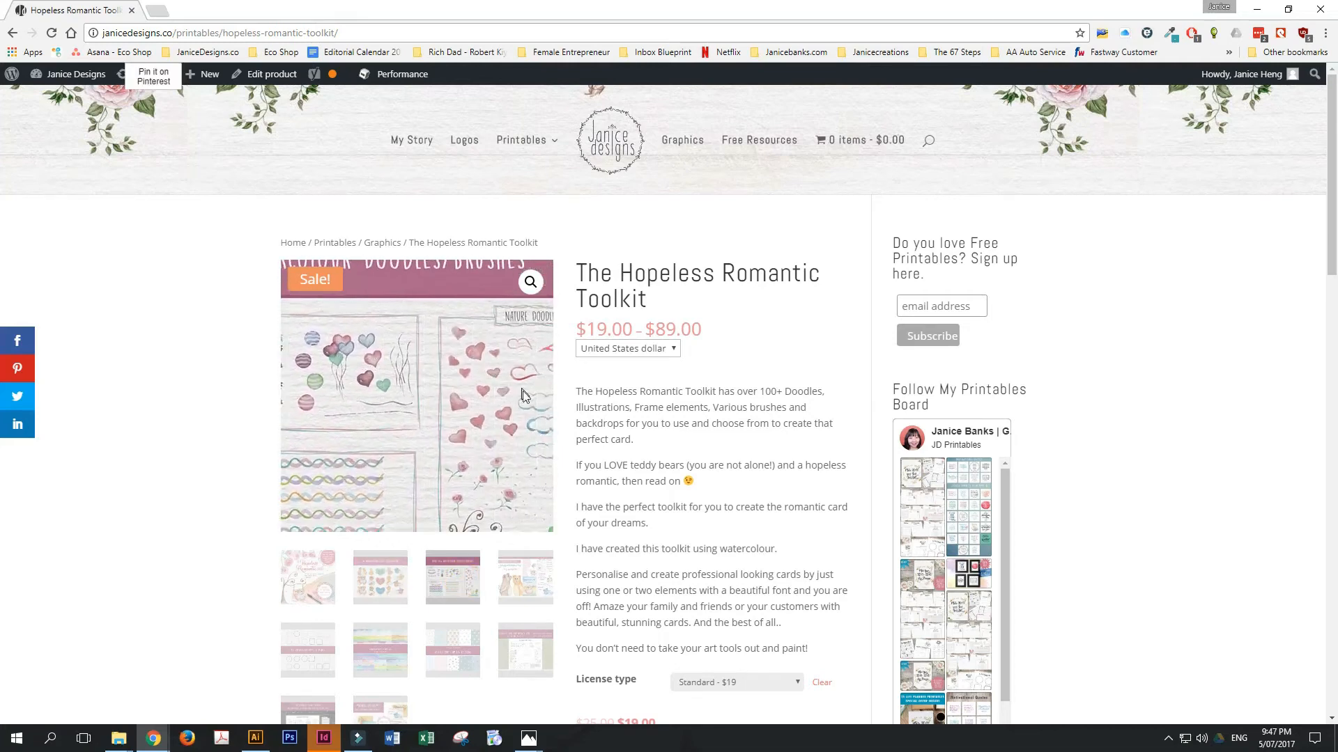
click(529, 580)
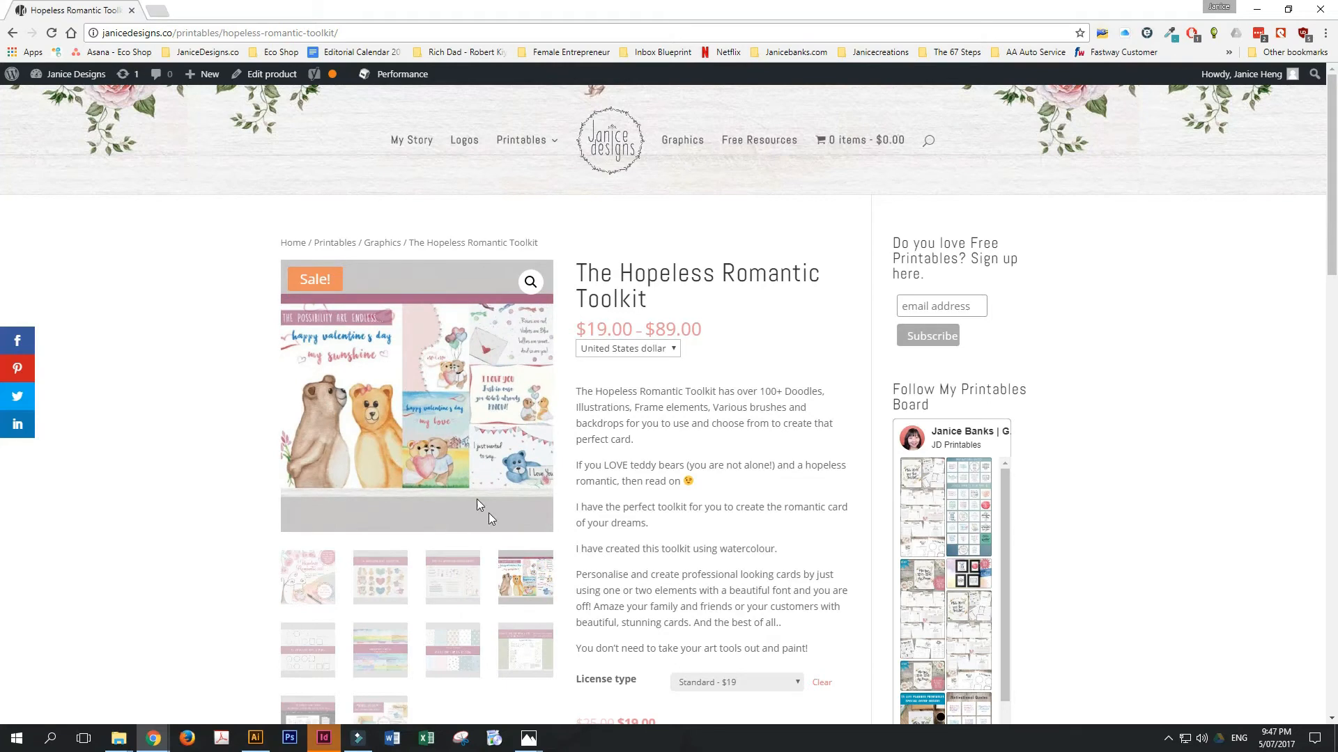
- View the toolkit's preview images of the frame elements, watercolour backdrops, seamless patterns and Romantic Scene Creator
scroll(435, 593, down, 1)
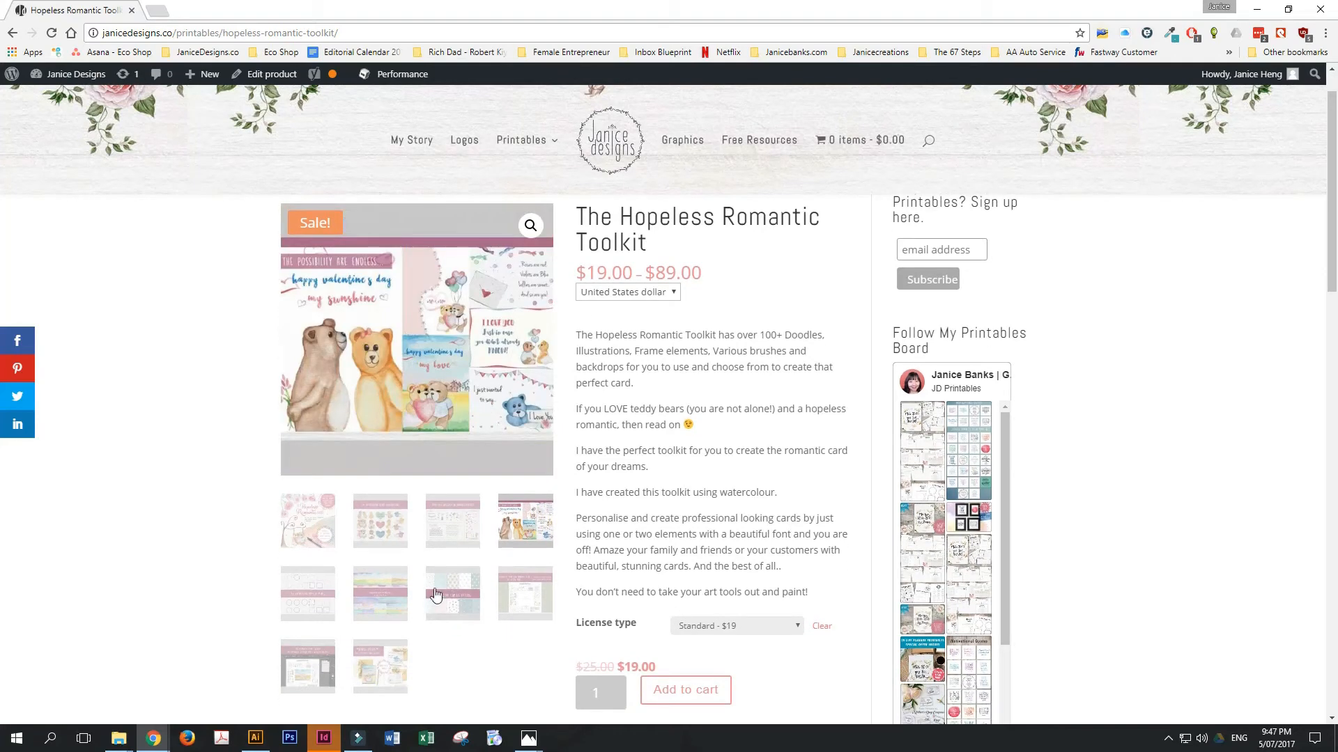
scroll(435, 593, down, 2)
click(308, 484)
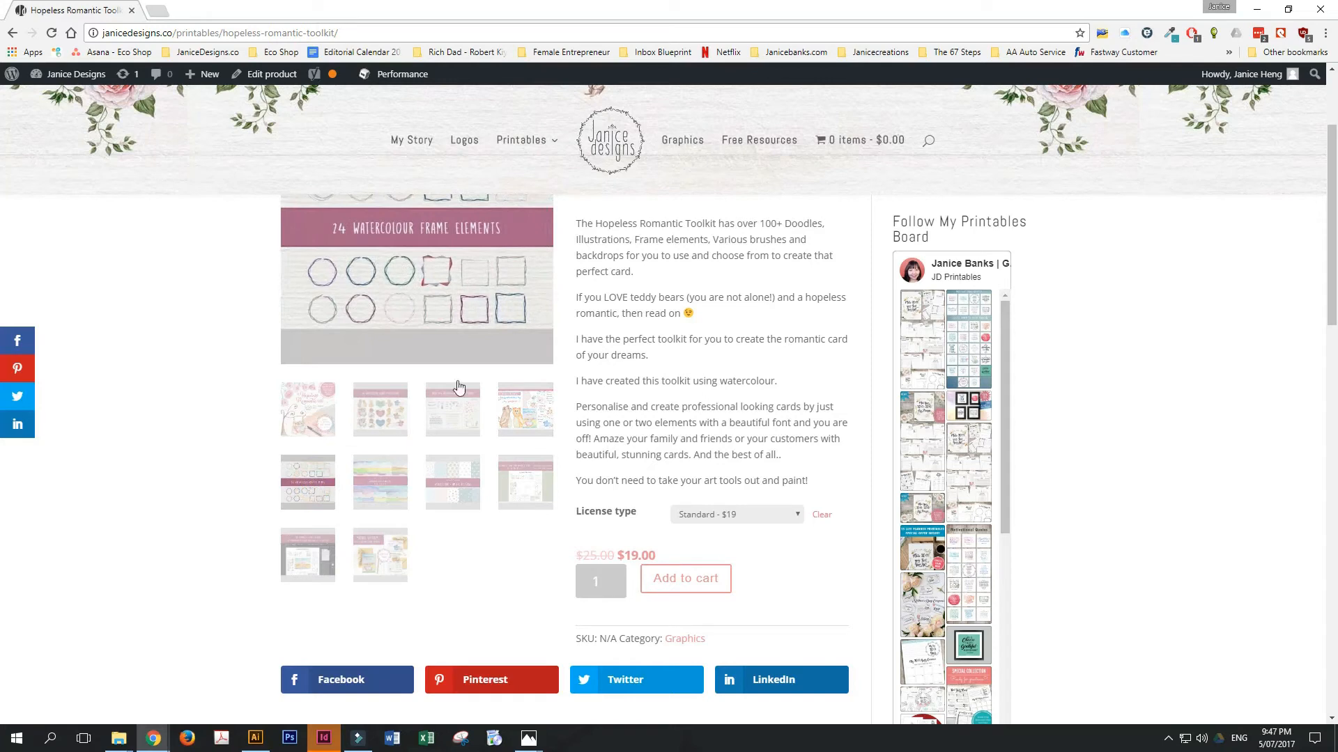
scroll(458, 387, up, 1)
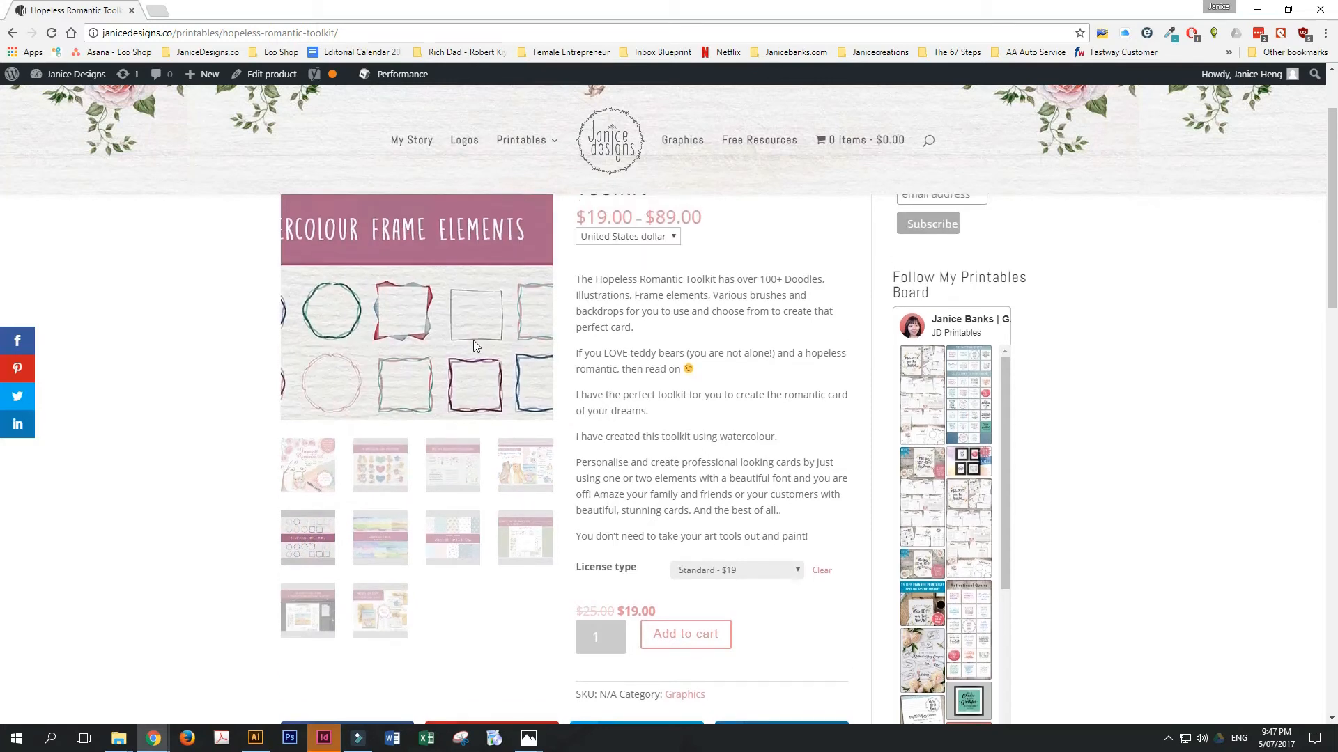
click(395, 535)
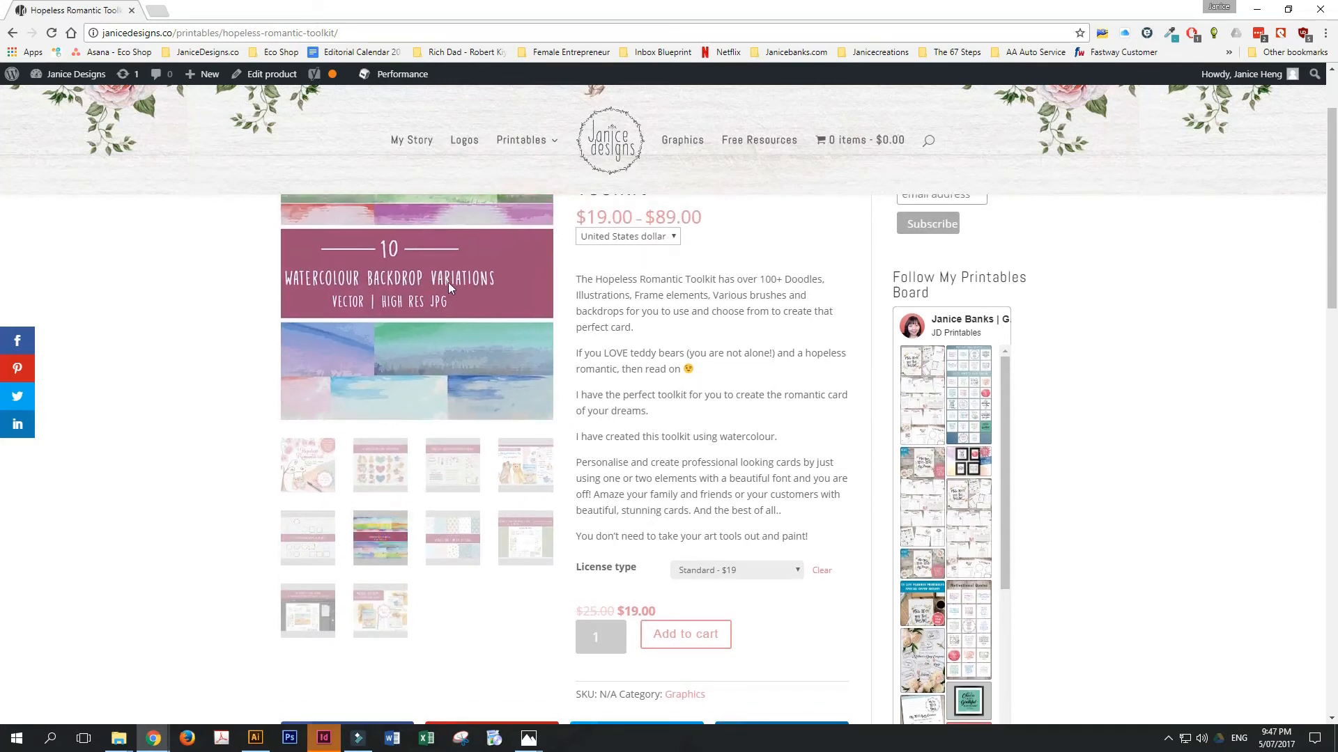
click(466, 540)
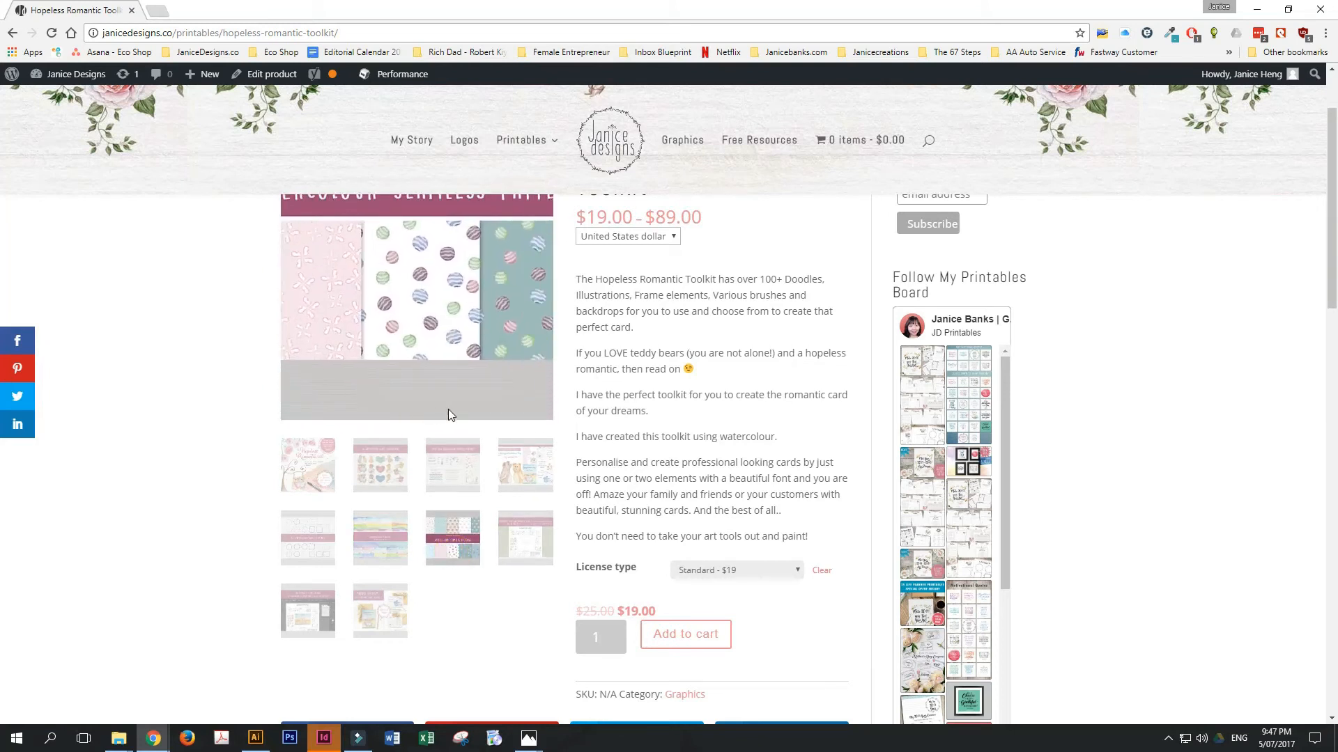
click(529, 542)
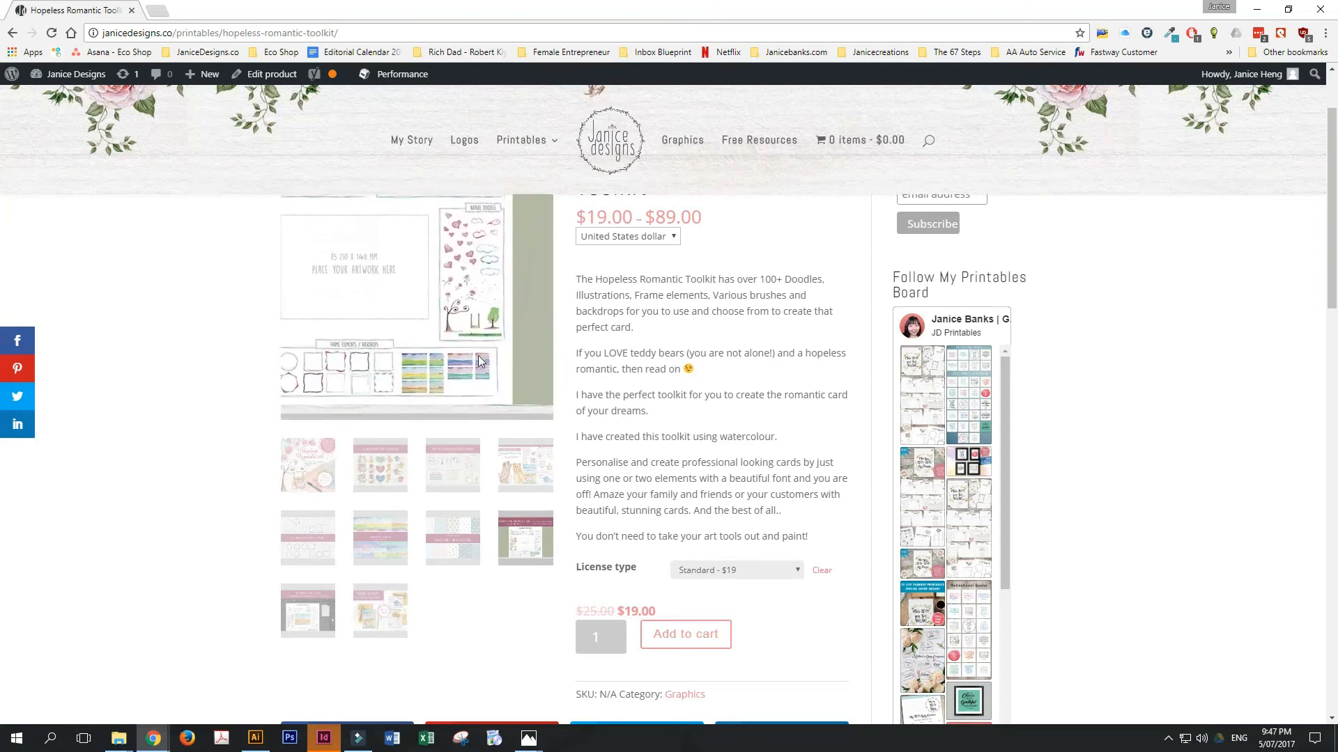
- Switch to the Romantic Scene Creator_CS6.ai document in Illustrator and draw a white 210 x 148 mm rectangle over the A5 artwork placeholder
click(269, 737)
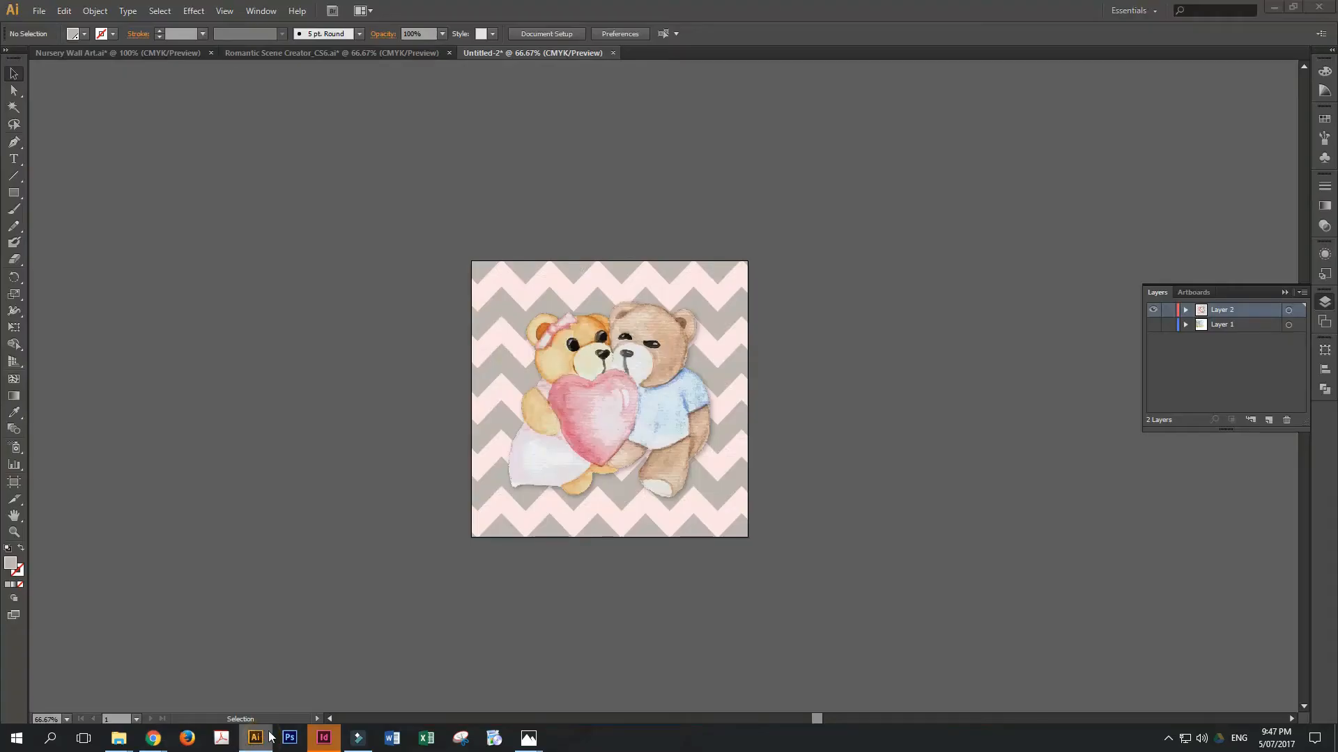
click(382, 53)
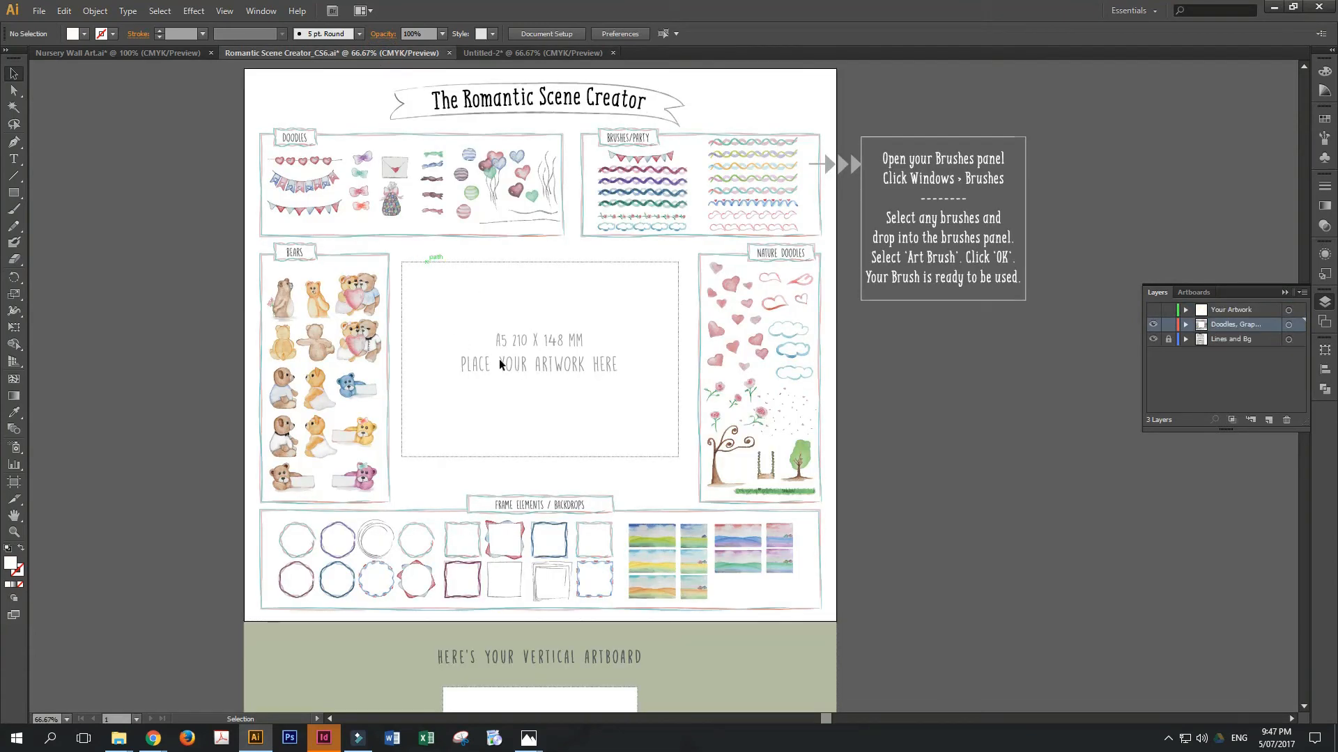
click(14, 209)
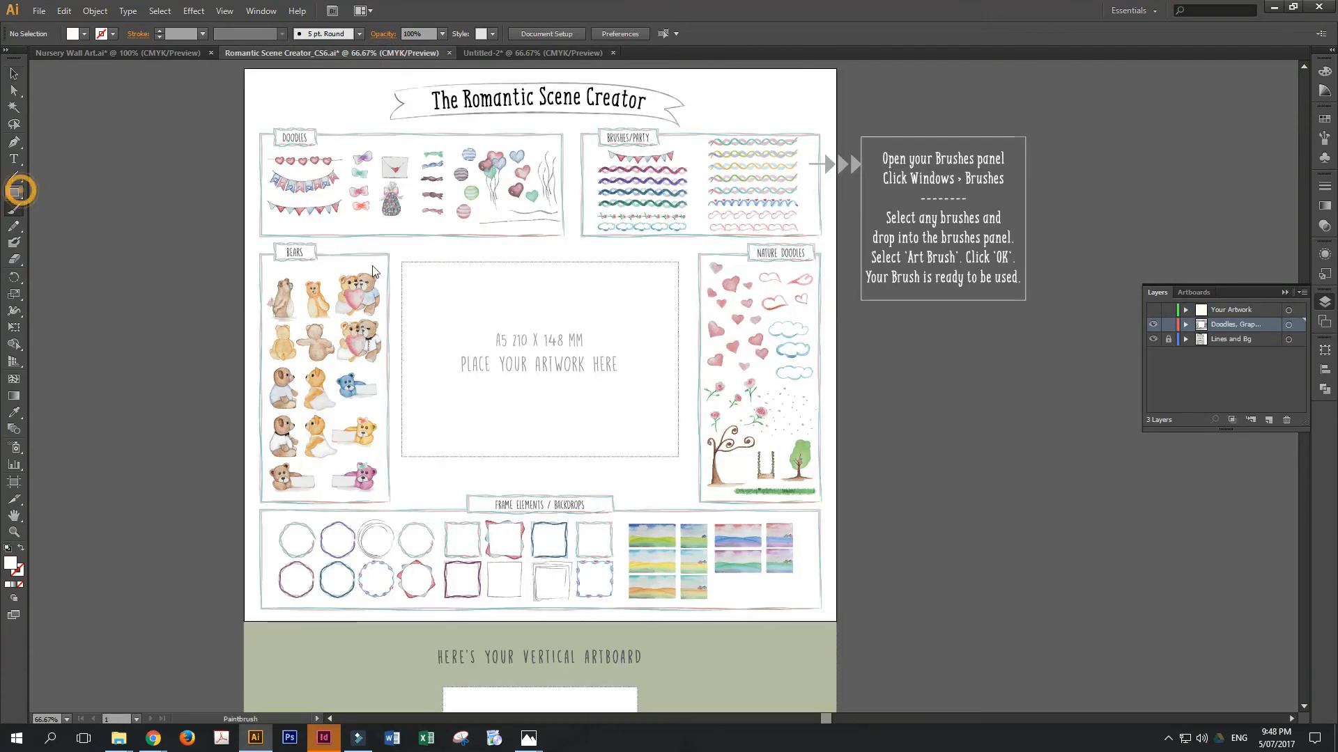
key(m)
mouse_move(402, 263)
mouse_down()
mouse_move(641, 523)
mouse_move(679, 456)
mouse_up()
click(14, 74)
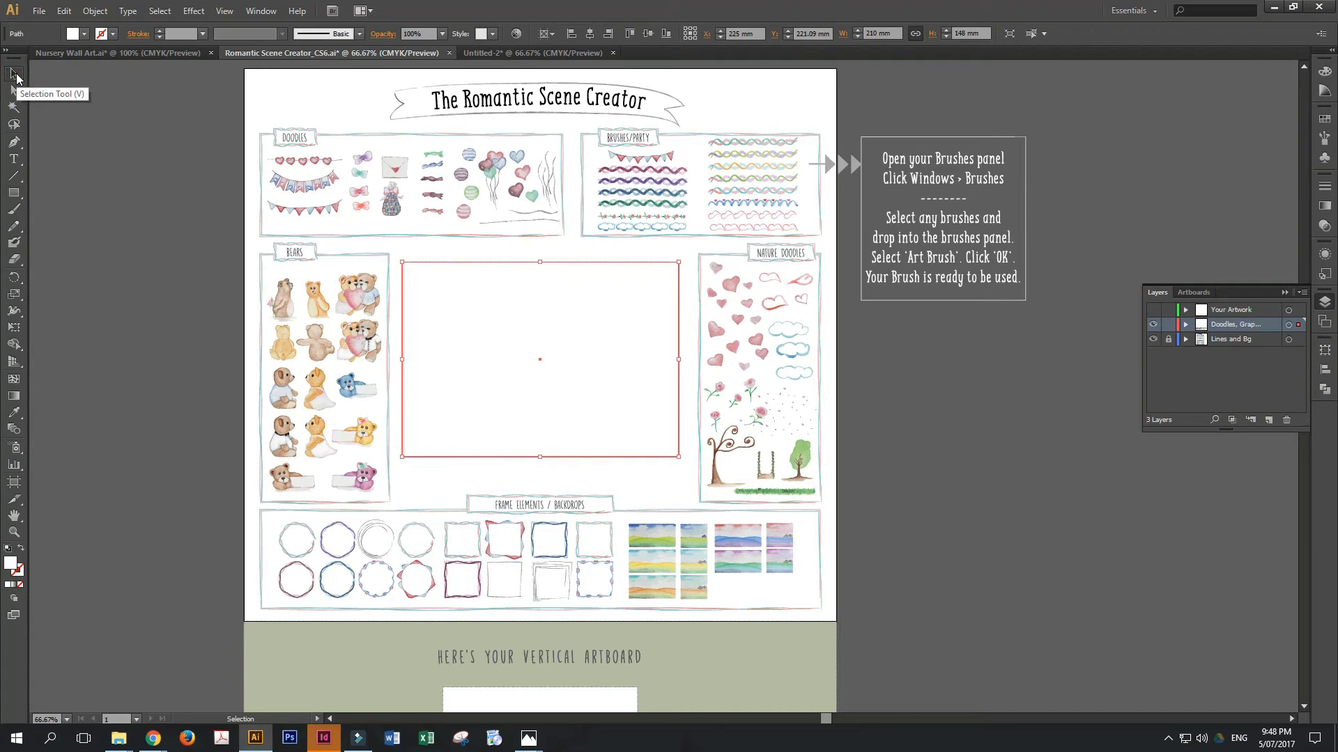
- Move the bear couple with the pink heart and blue shirt onto the white rectangle, enlarge and reposition it, and switch back to Chrome
click(362, 293)
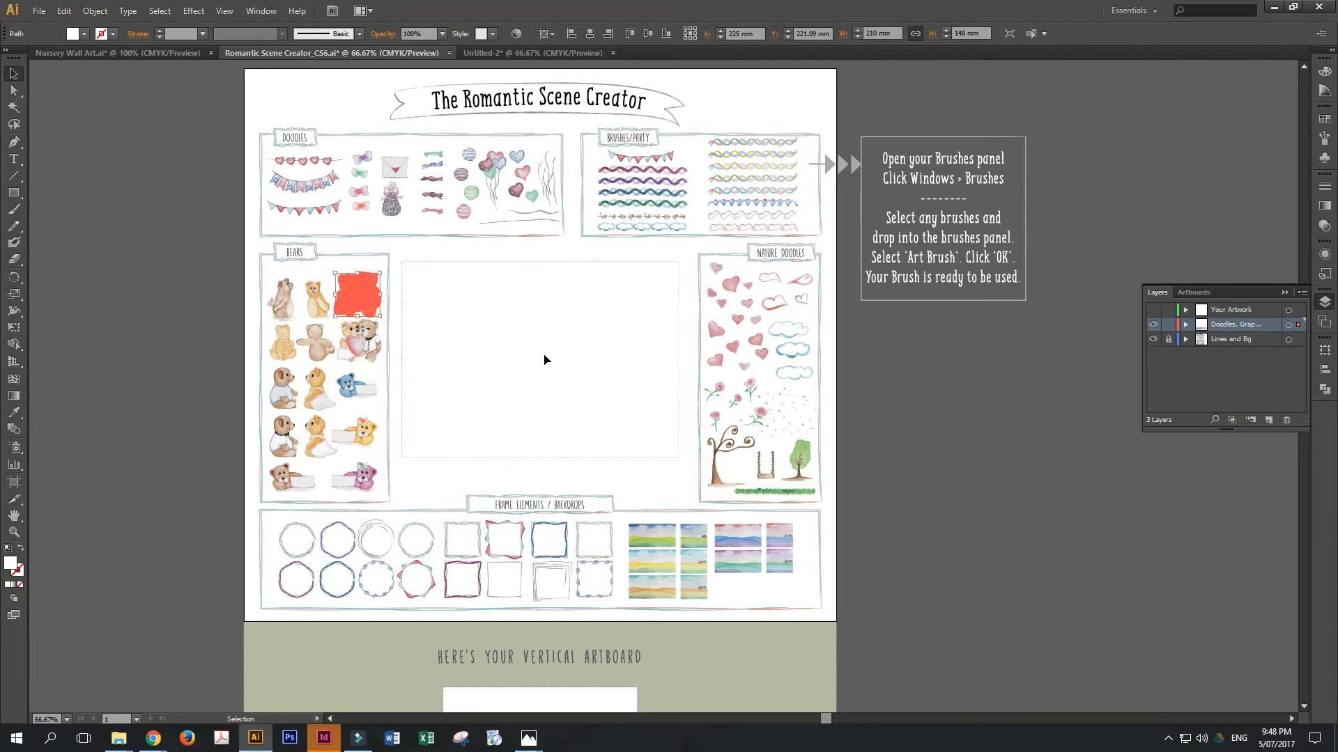
drag(540, 363, 558, 354)
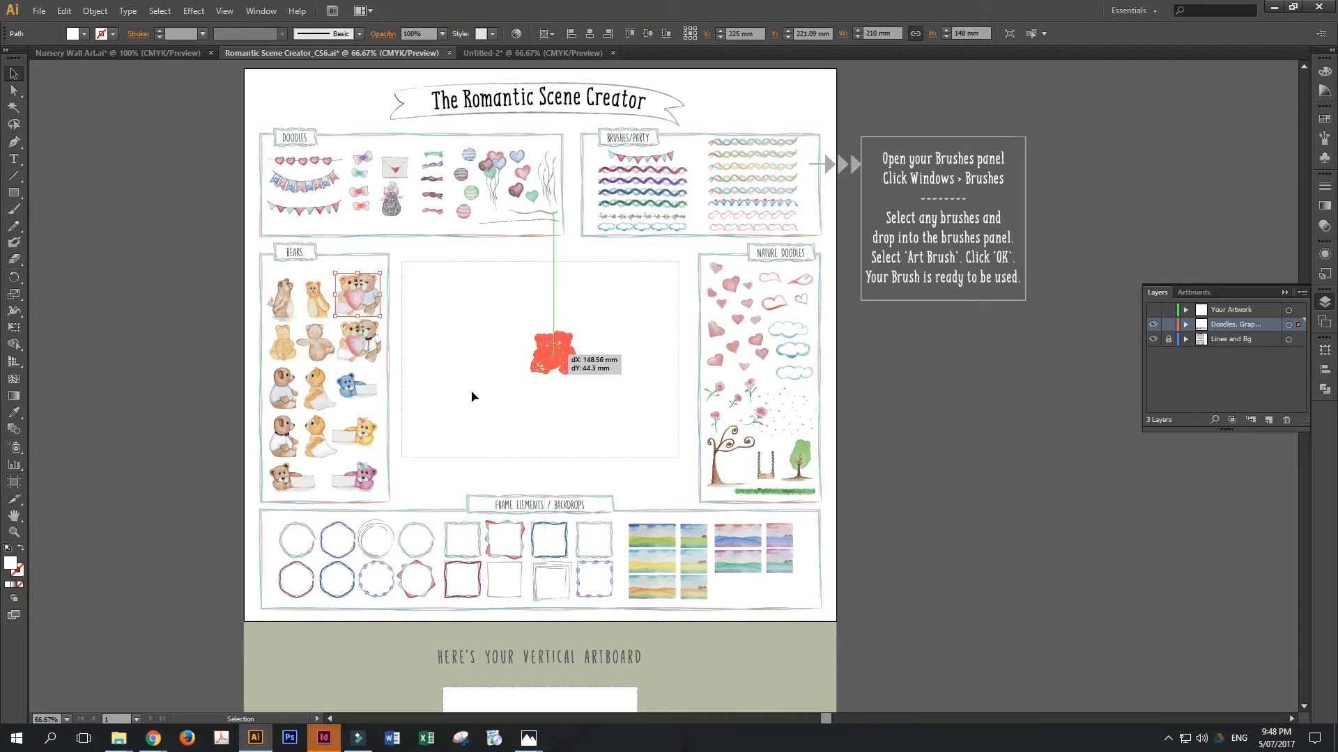
drag(597, 397, 645, 457)
drag(543, 363, 566, 370)
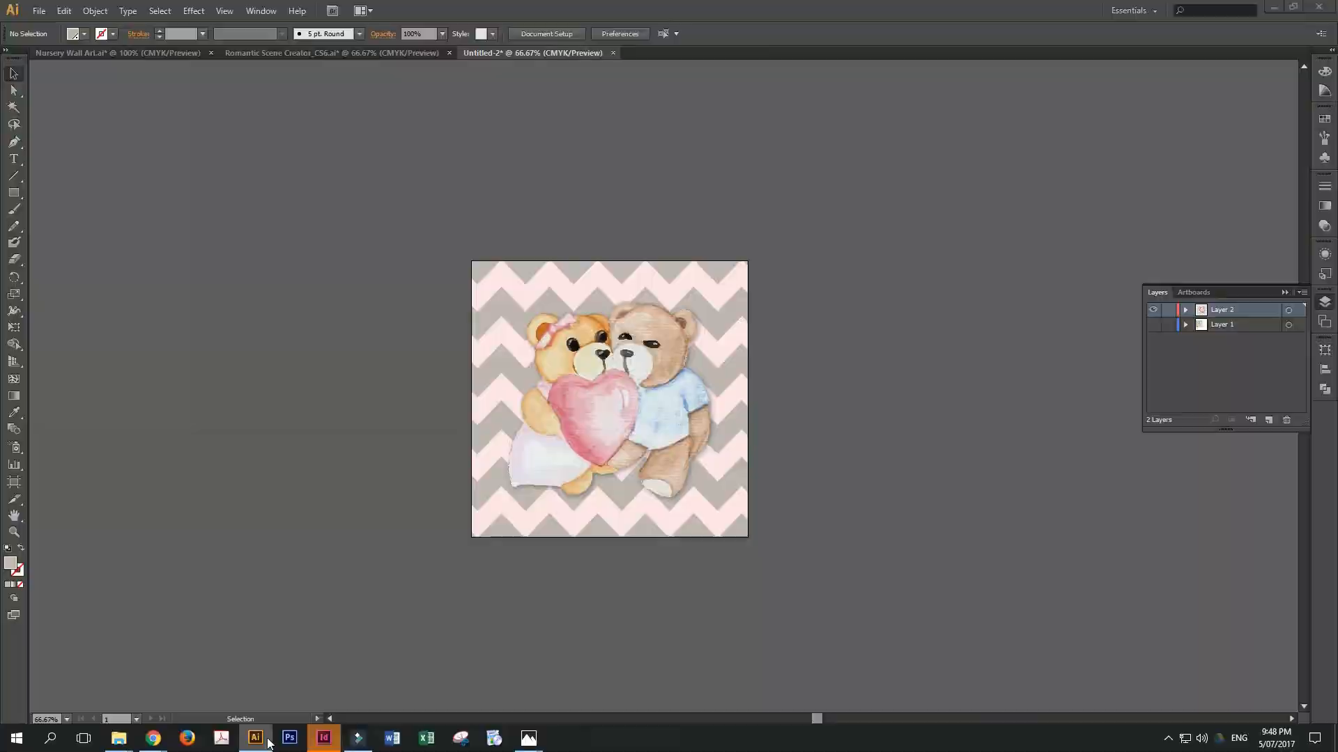
click(153, 738)
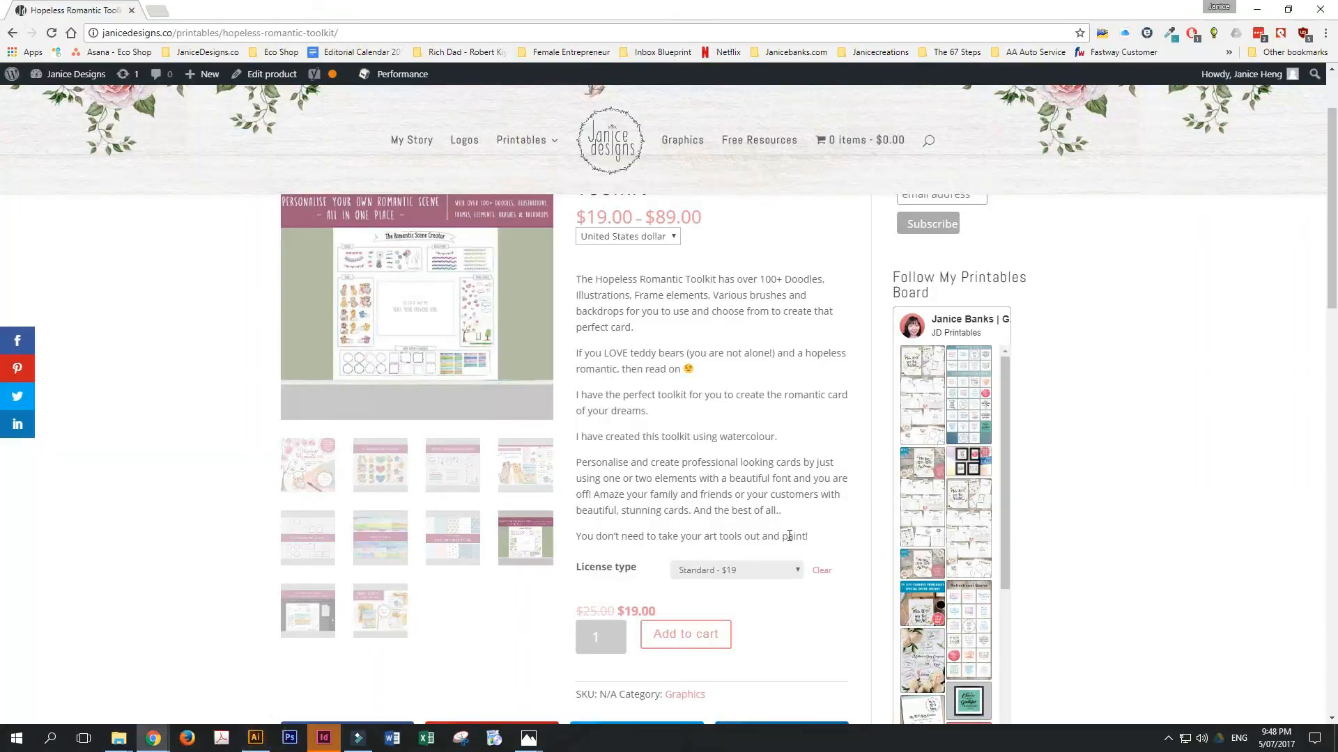